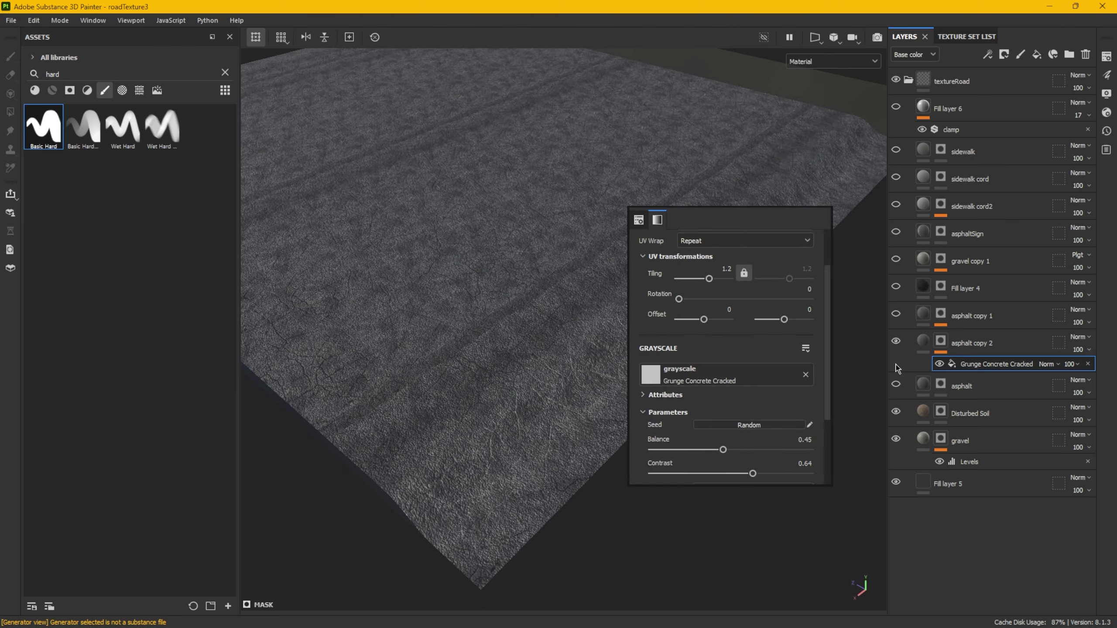
- Add a paint effect above the Grunge Concrete Cracked fill in the mask of the asphalt copy 2 layer
click(941, 341)
alt+shift+drag(615, 352, 520, 465)
click(996, 365)
click(987, 55)
click(1013, 82)
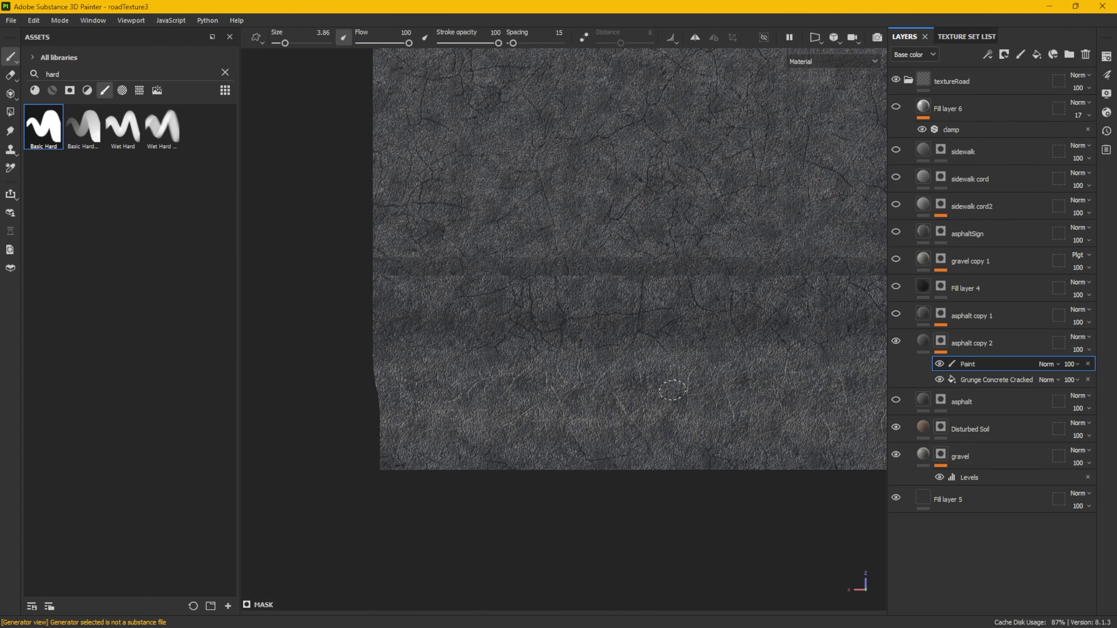
- Set the Grunge Concrete Cracked fill's tiling to 2.5, rotation to 56.25 and balance to 0.57
scroll(461, 434, down, 2)
alt+middle_drag(598, 94, 501, 87)
key(F3)
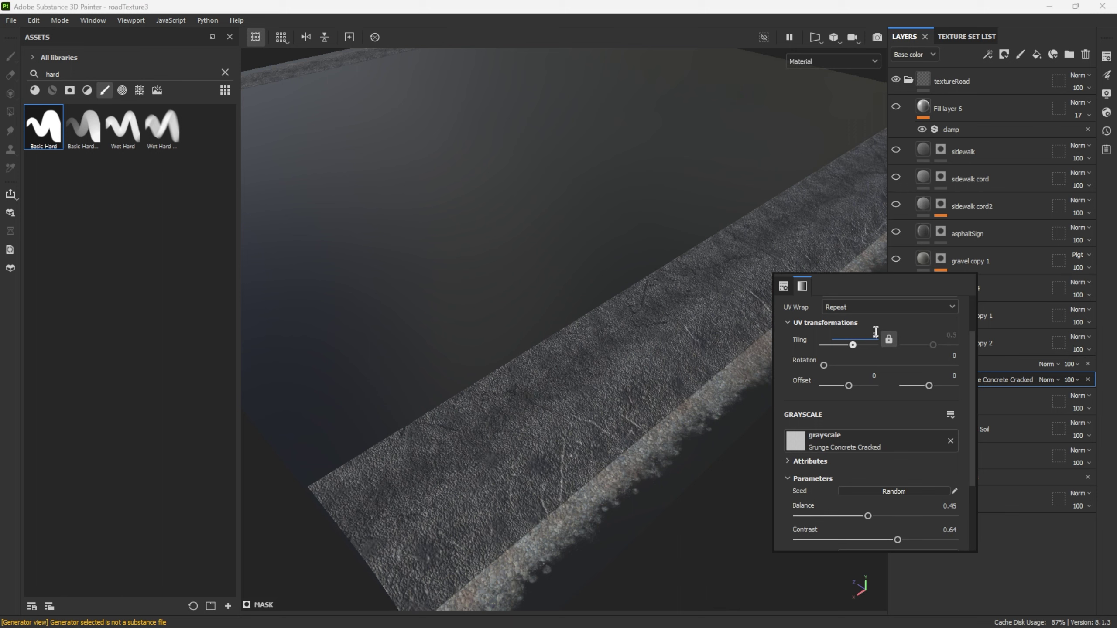
click(873, 333)
text(2.5)
key(Return)
drag(825, 365, 844, 367)
scroll(855, 423, down, 1)
drag(868, 481, 892, 480)
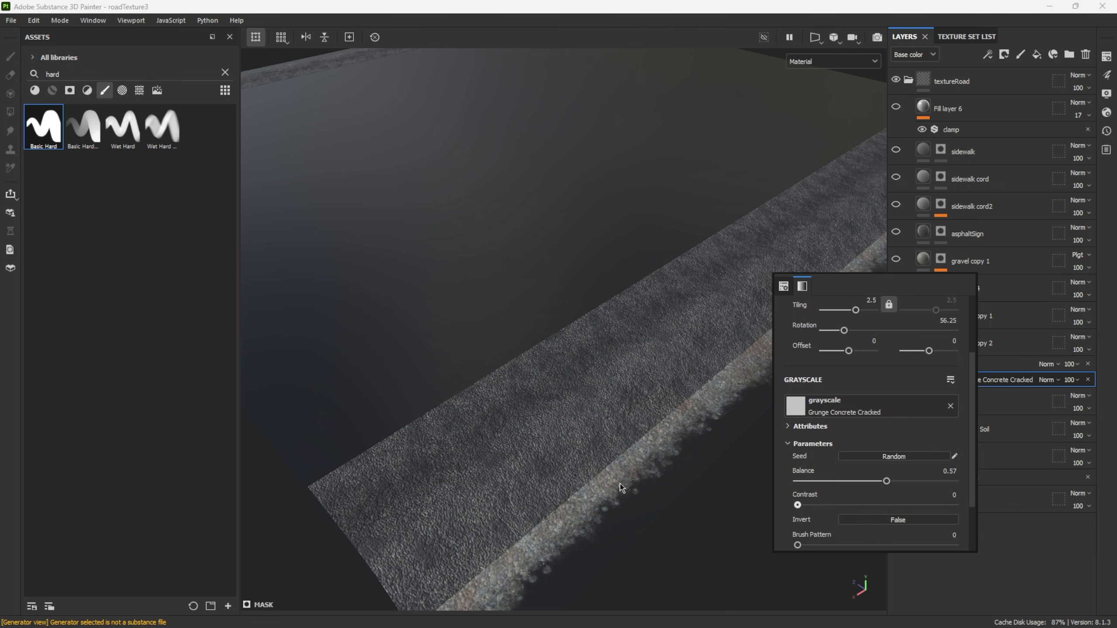
- Toggle the grunge's inversion and readjust its contrast and balance to refine the crack pattern
drag(797, 505, 914, 506)
click(898, 519)
drag(914, 505, 824, 510)
drag(892, 481, 921, 481)
drag(848, 505, 910, 511)
scroll(883, 512, down, 1)
mouse_move(797, 511)
mouse_down()
mouse_move(851, 523)
mouse_move(780, 517)
mouse_up()
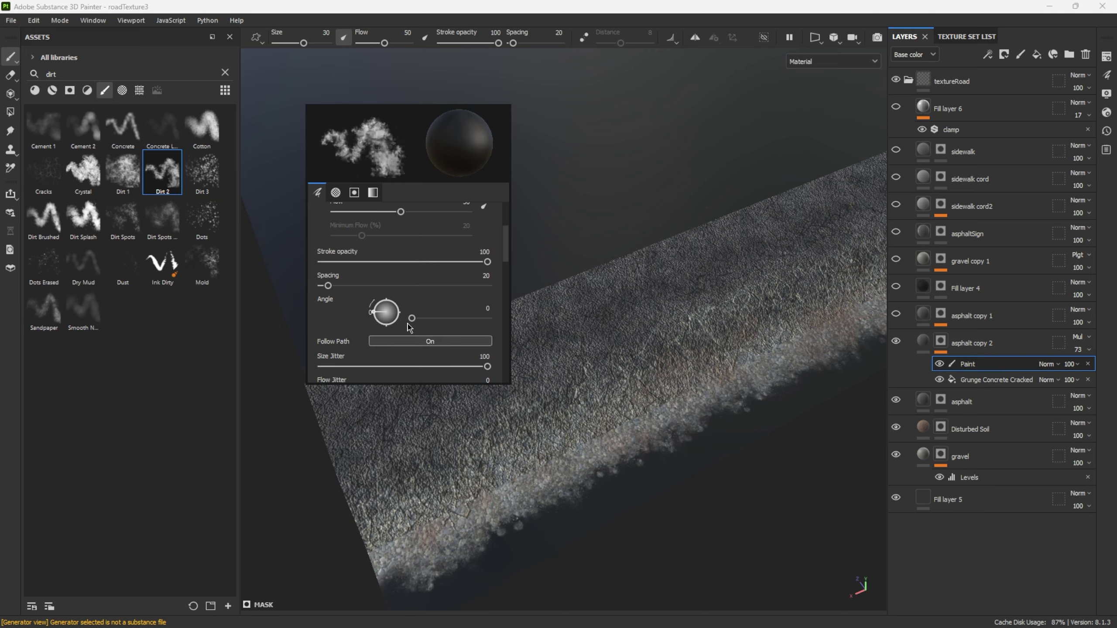
- Set the Dirt 2 brush to size 13.82 and flow 74 for painting the asphalt copy 2 mask
alt+drag(554, 462, 512, 441)
ctrl+right_drag(496, 440, 512, 440)
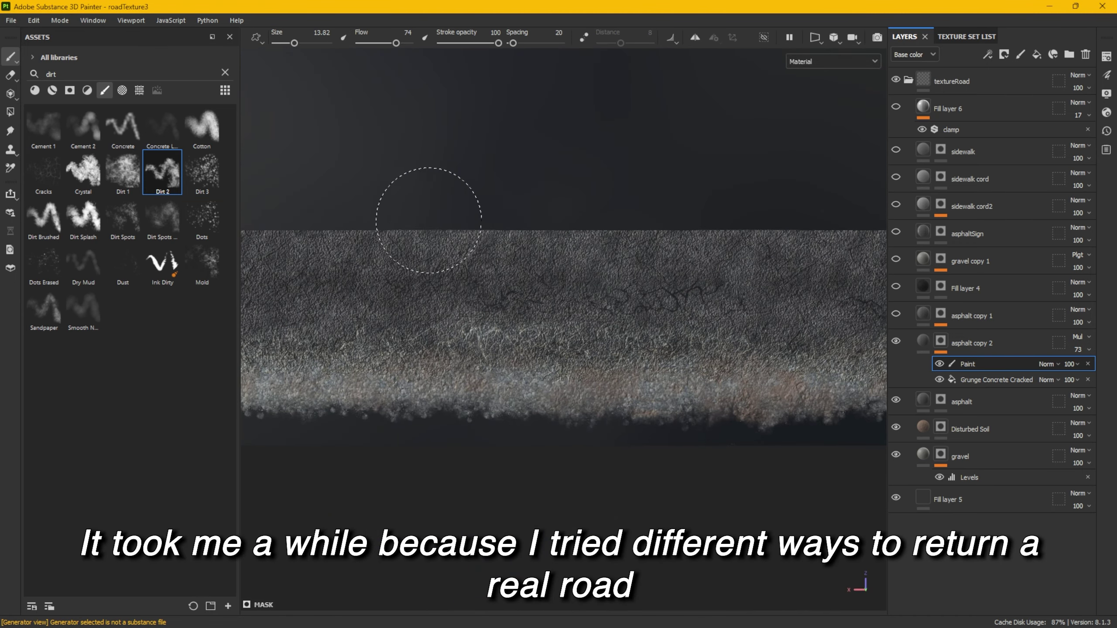
alt+middle_drag(783, 347, 356, 340)
key(F3)
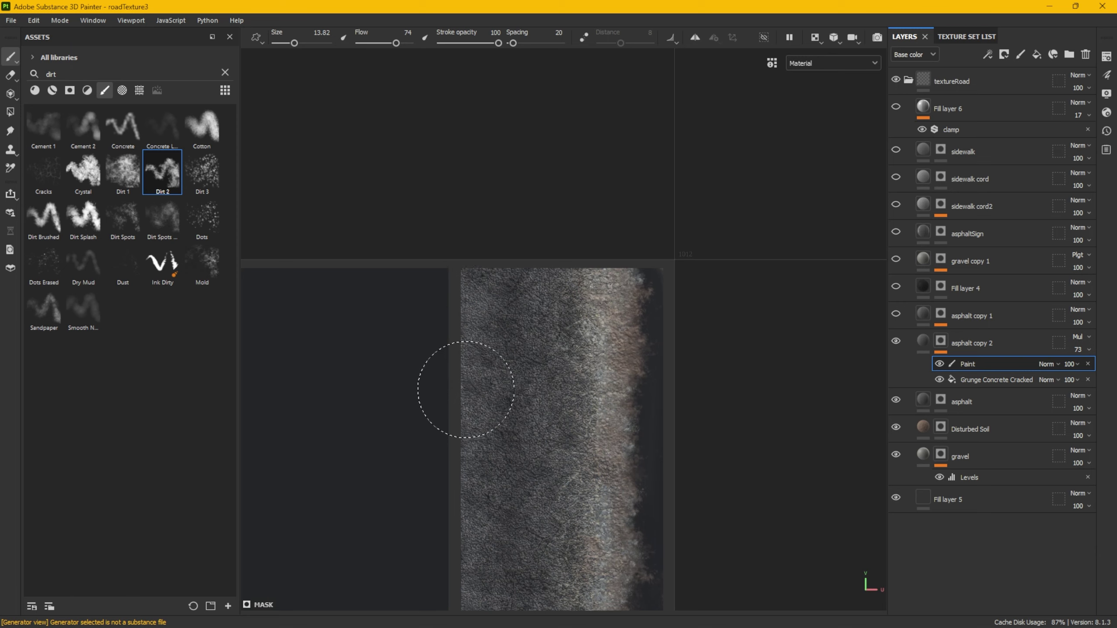
- Try other blending modes on the asphalt copy 2 layer, including Subtract, Tint and Inverse Subtract, and compare with the layer hidden
alt+middle_drag(531, 439, 616, 215)
scroll(620, 215, down, 4)
alt+middle_drag(515, 568, 516, 452)
alt+middle_drag(526, 506, 527, 478)
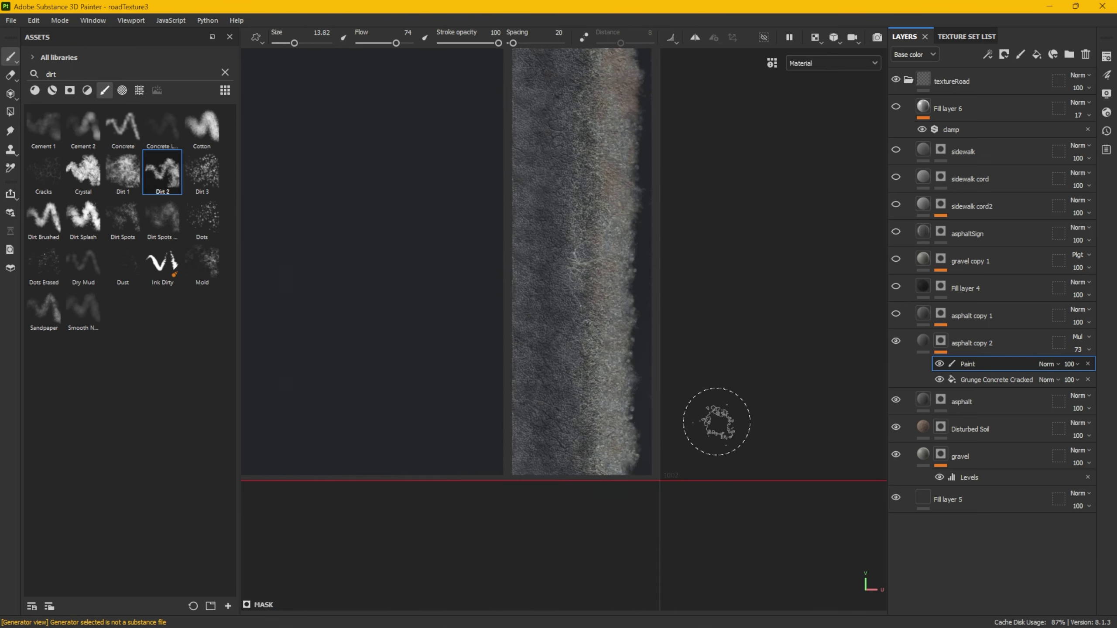
scroll(664, 325, up, 4)
click(1080, 337)
click(1098, 55)
key(Down)
key(Down)
key(Down)
key(Down)
key(Down)
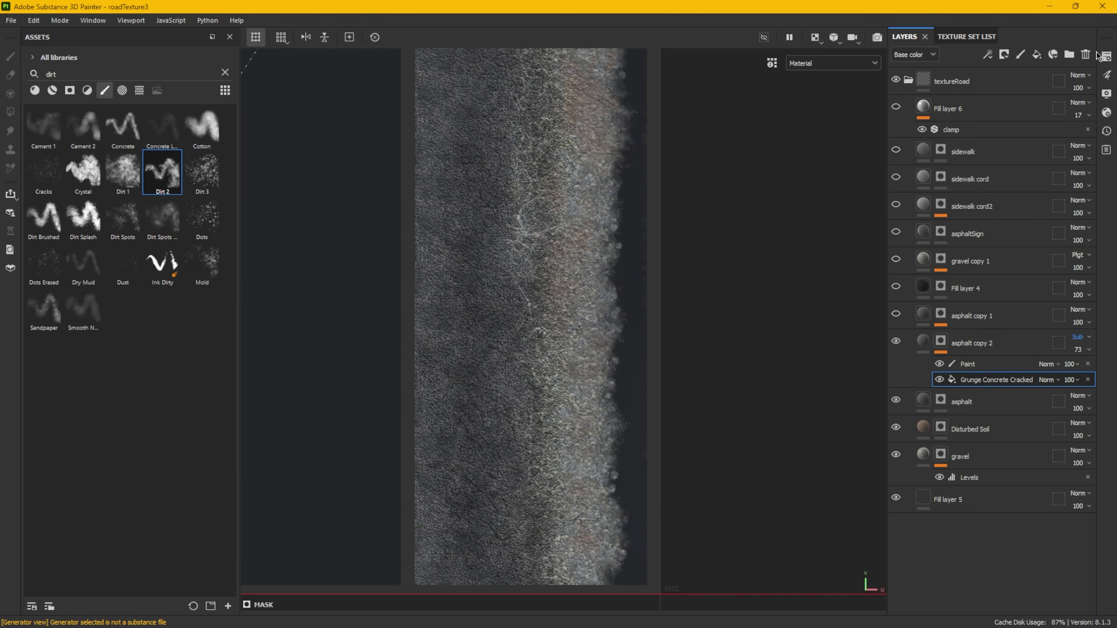
key(Down)
key(Down)
key(Down)
key(Down)
key(Down)
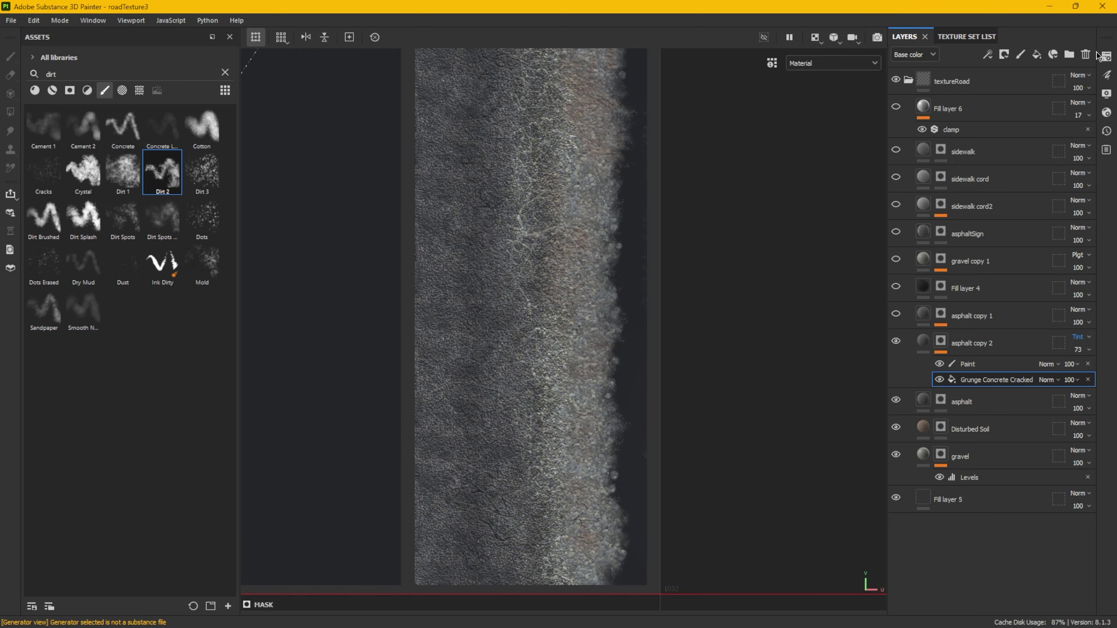
key(Down)
key(Down)
key(Down)
key(Down)
key(Down)
key(Down)
key(Down)
key(Down)
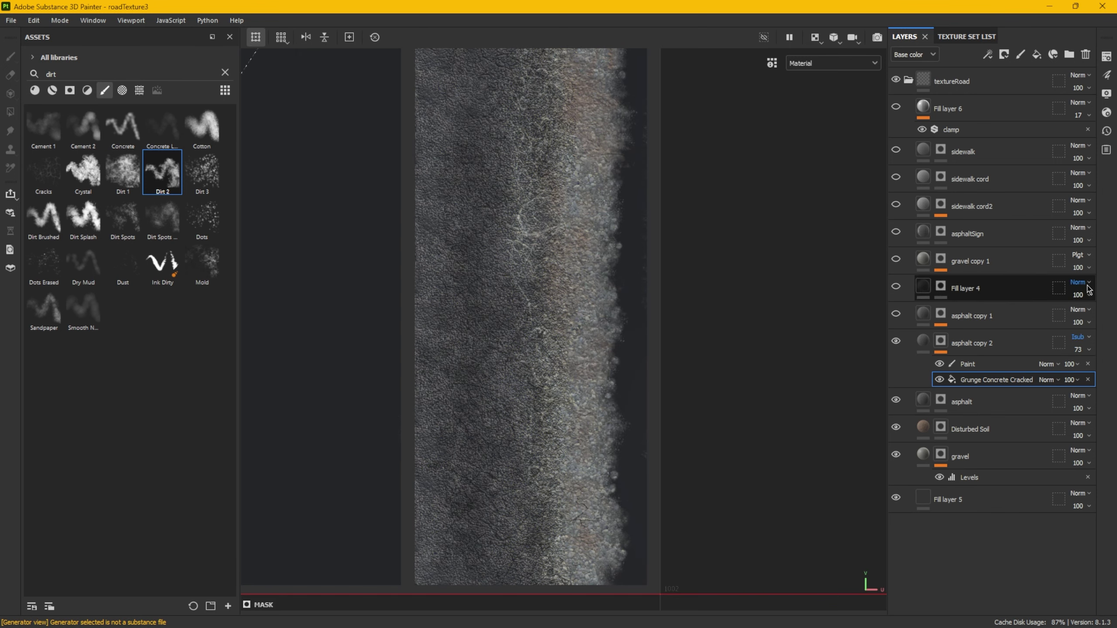
click(896, 341)
click(896, 341)
- Set the blending mode of the Grunge Concrete Cracked mask fill to Passthrough
scroll(609, 352, down, 5)
alt+middle_drag(594, 198, 595, 260)
click(1049, 379)
click(1072, 87)
key(Down)
key(Down)
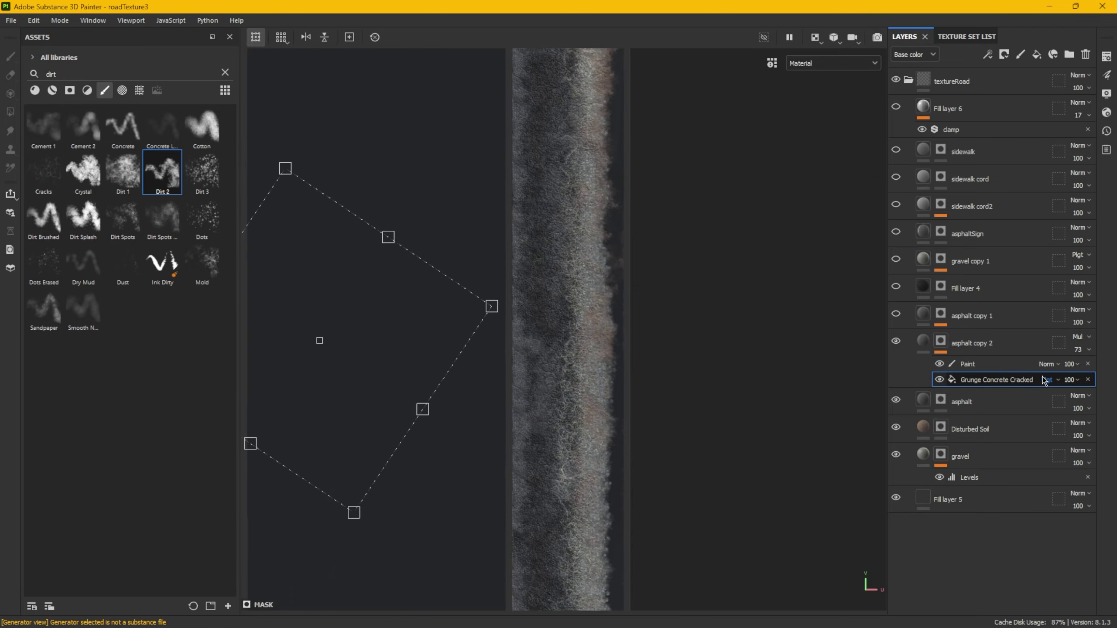
click(1046, 379)
click(1068, 43)
- Compare the road edge with and without the mask's paint effect and the asphalt copy 2 layer
click(940, 364)
scroll(593, 350, up, 4)
click(940, 364)
scroll(650, 372, down, 4)
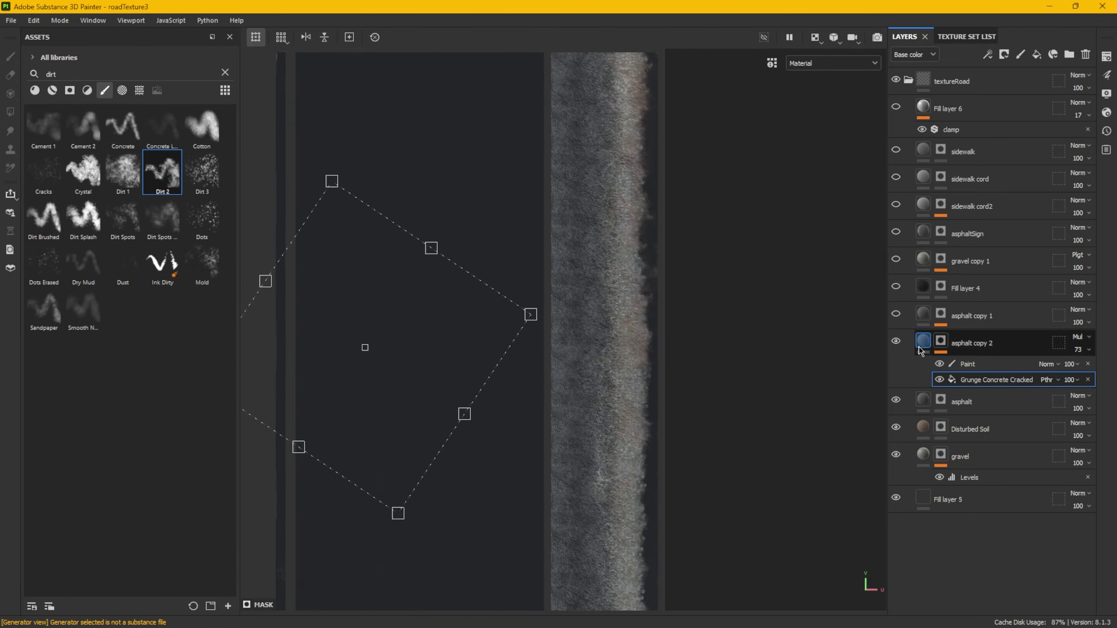
click(896, 341)
alt+drag(695, 330, 567, 460)
click(895, 343)
- Try removing the asphalt material from the asphalt copy 2 layer's fill
right_click(724, 324)
click(861, 418)
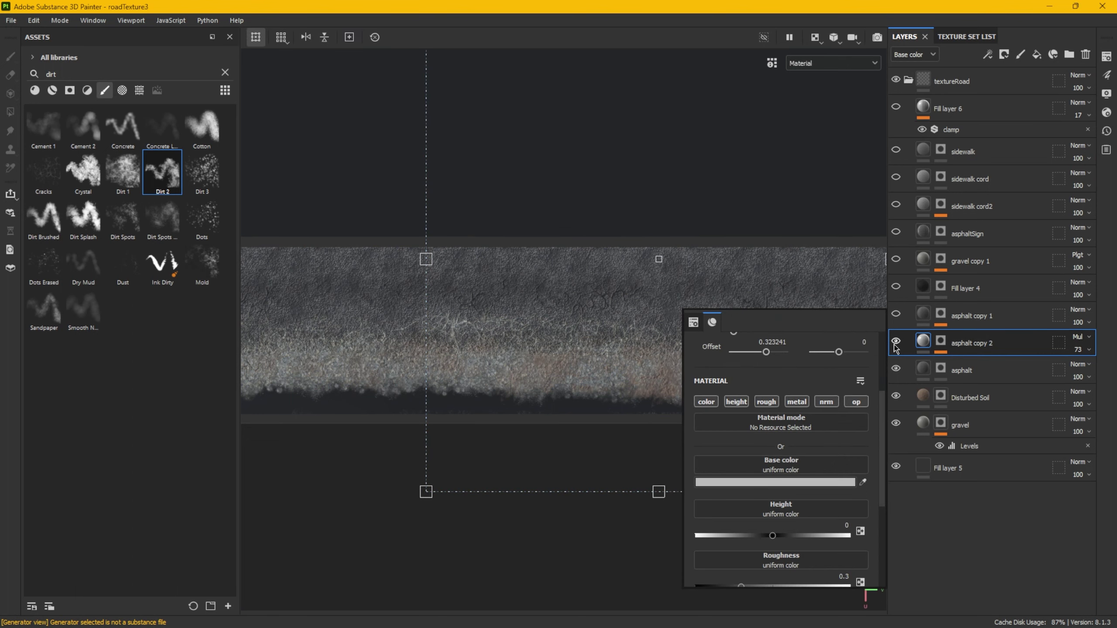
click(940, 341)
click(923, 341)
key(ctrl+z)
key(ctrl+z)
- Try disabling the color channel of the asphalt copy 2 layer and compare with the layer hidden
click(706, 402)
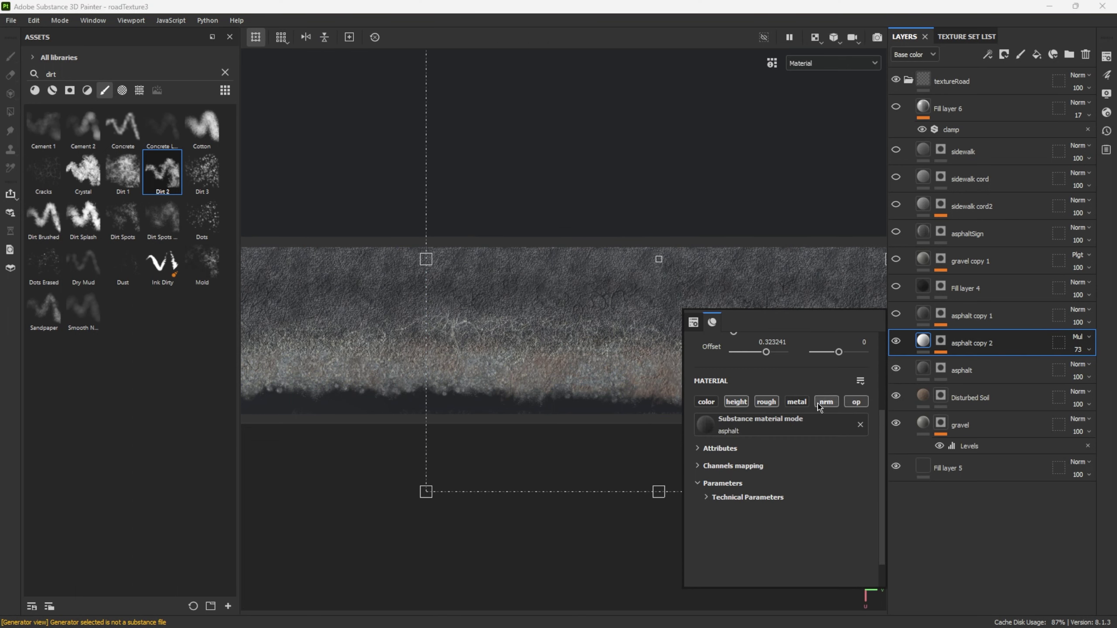
click(896, 342)
click(896, 343)
click(940, 341)
click(923, 341)
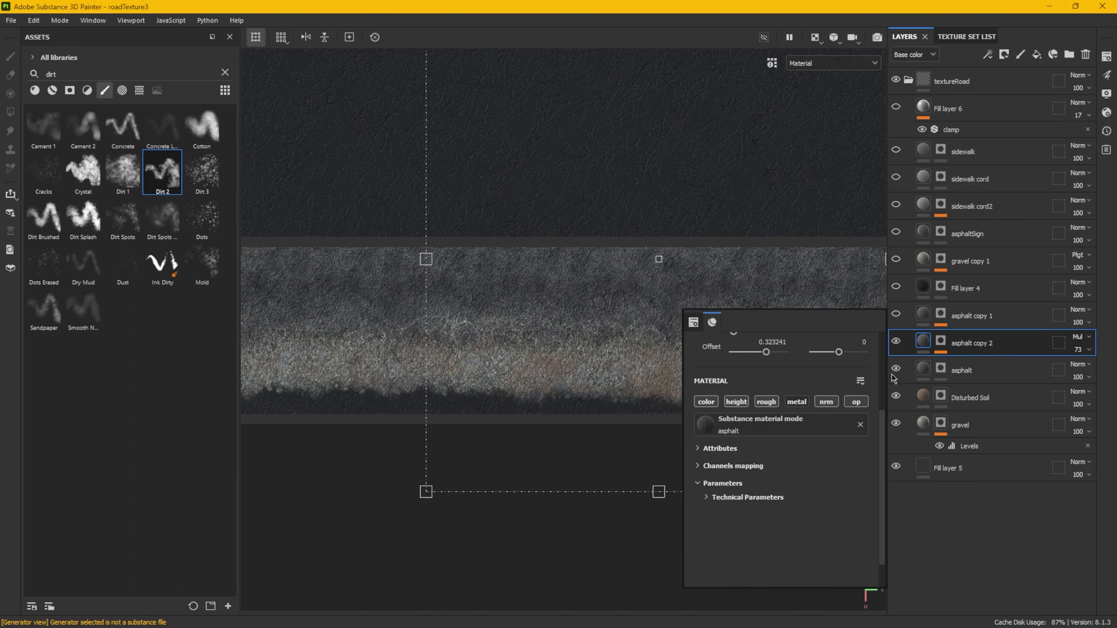
- Delete the Levels effect from the mask of the asphalt copy 1 layer
click(940, 340)
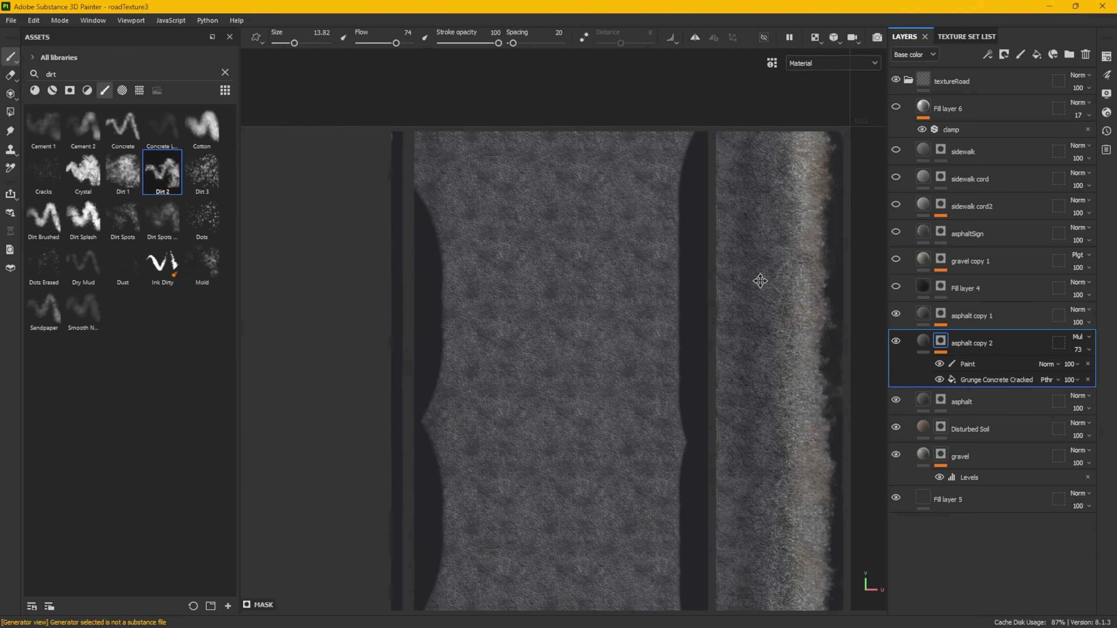
click(940, 325)
click(969, 336)
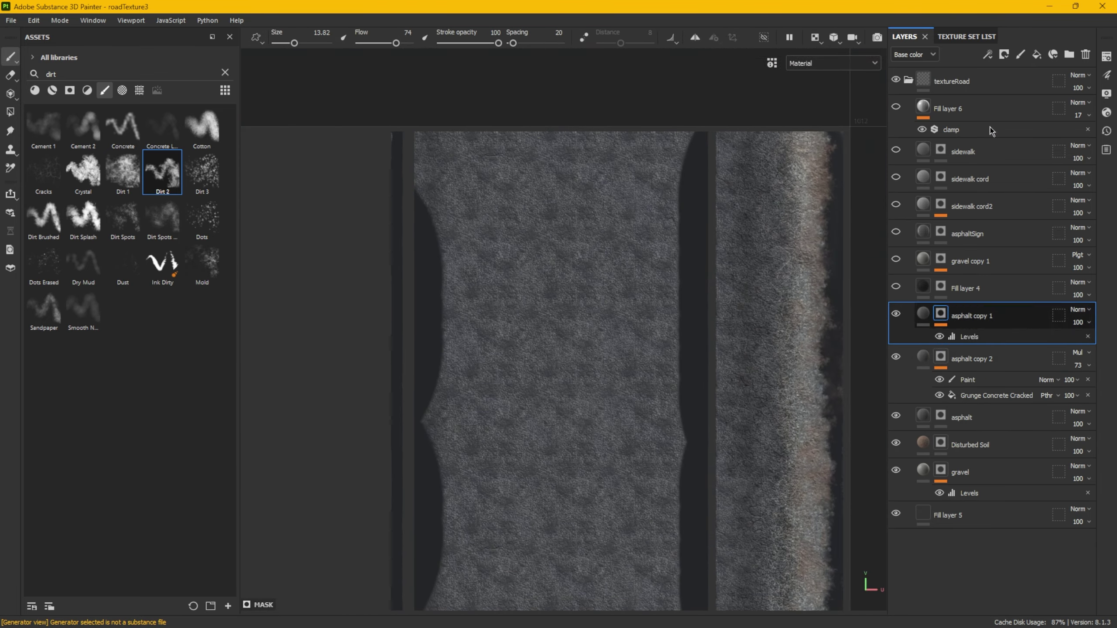
key(Delete)
- Edit the asphalt copy 1 mask with Polygon Fill so the asphalt covers the full road lanes
scroll(735, 332, down, 3)
click(10, 112)
click(492, 247)
key(x)
drag(517, 501, 528, 249)
key(F2)
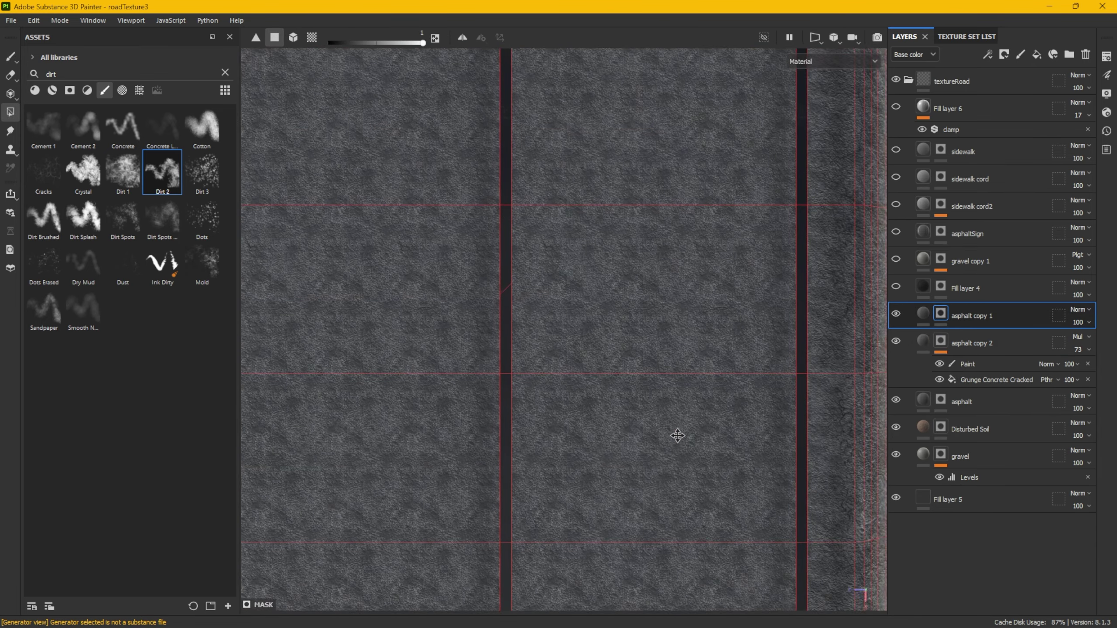
- Set the UV tiling of the asphalt copy 1 fill to 2
alt+middle_drag(675, 434, 623, 300)
scroll(623, 299, up, 3)
click(923, 313)
right_click(791, 428)
drag(795, 412, 765, 412)
text(2)
key(Return)
scroll(529, 365, down, 4)
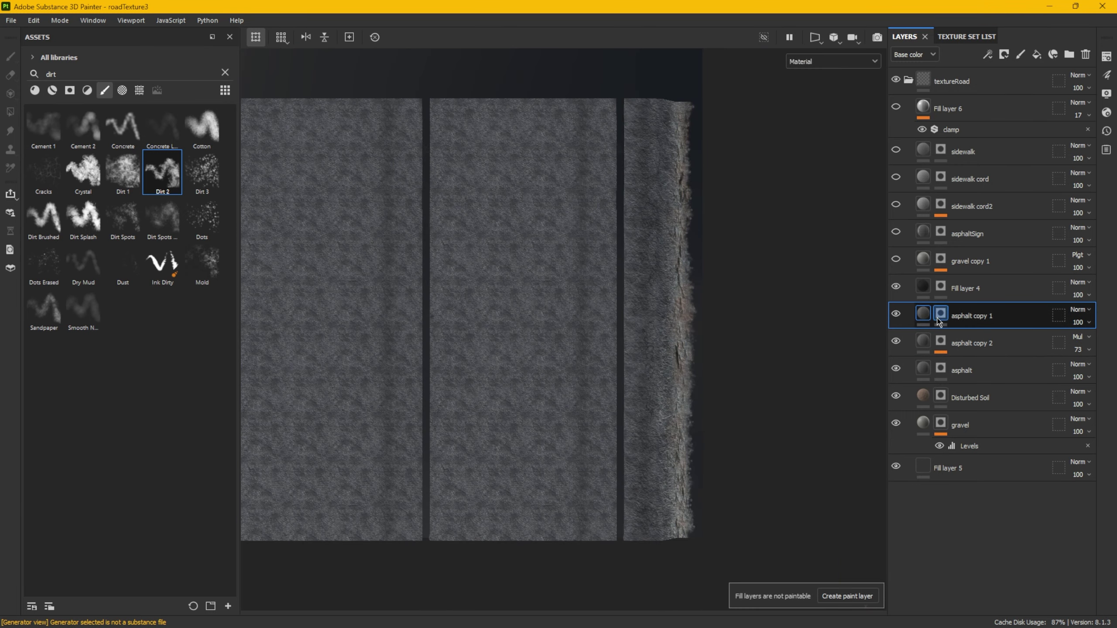
- Rename the asphalt copy 1 layer as asphalt and the asphalt copy 2 layer as asphalt side 2
double_click(997, 316)
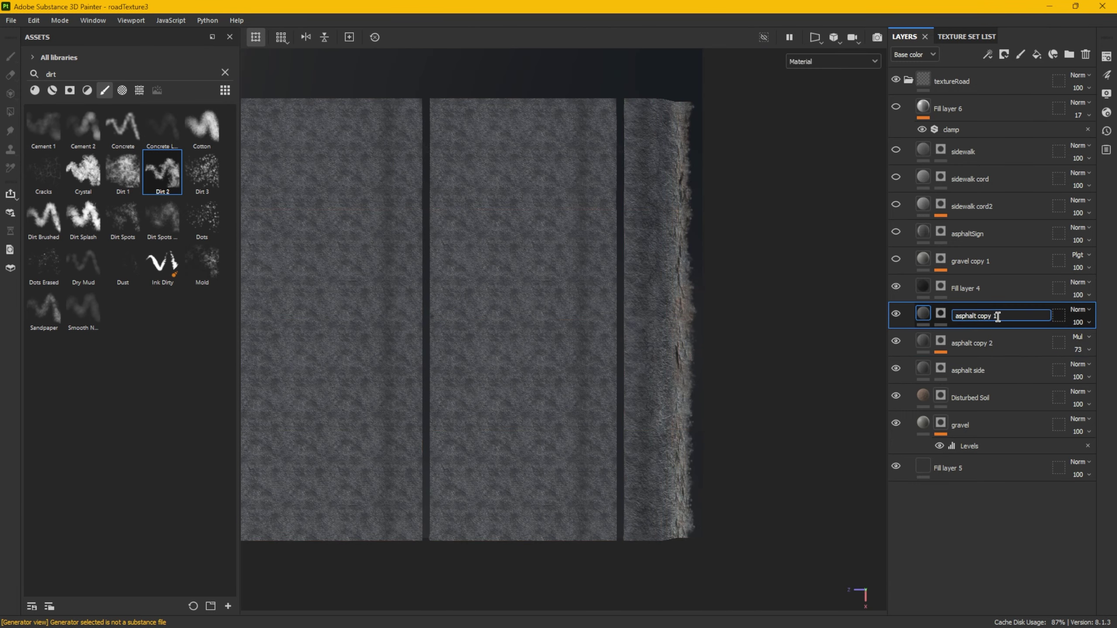
click(896, 316)
- Fine-tune the UV tiling and horizontal offset of the asphalt fill
alt+middle_drag(562, 330, 595, 365)
scroll(595, 365, up, 2)
right_click(745, 379)
drag(717, 410, 711, 409)
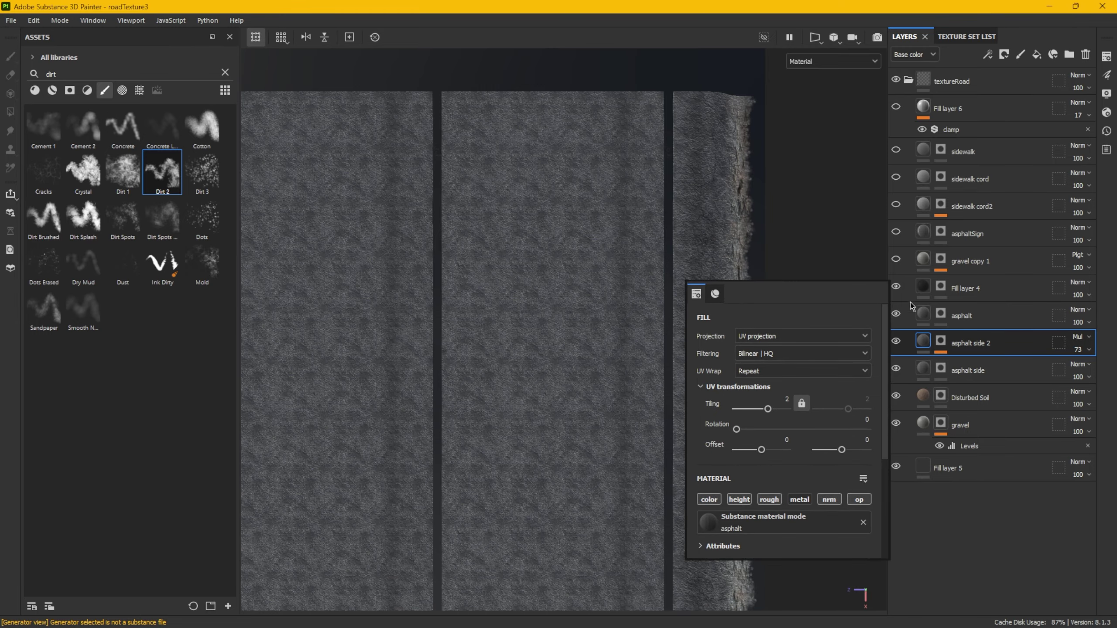
click(910, 303)
drag(761, 450, 765, 450)
drag(767, 409, 766, 409)
click(782, 399)
alt+drag(616, 308, 885, 349)
- Add a new fill layer with a mask above the asphalt layer
click(937, 321)
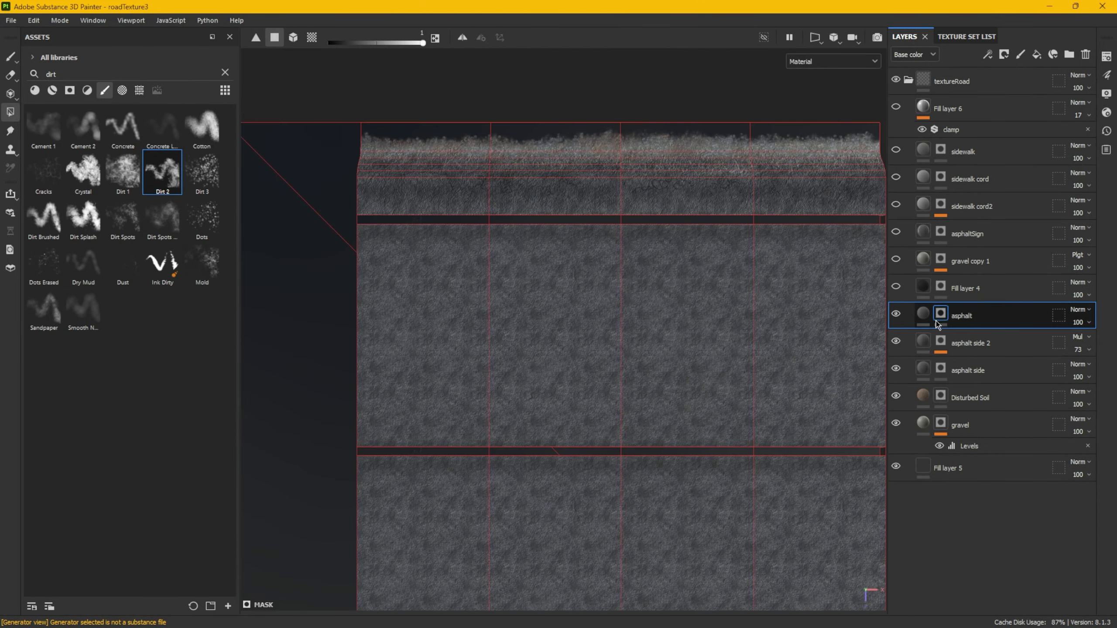
click(1037, 54)
right_click(676, 276)
alt+click(760, 496)
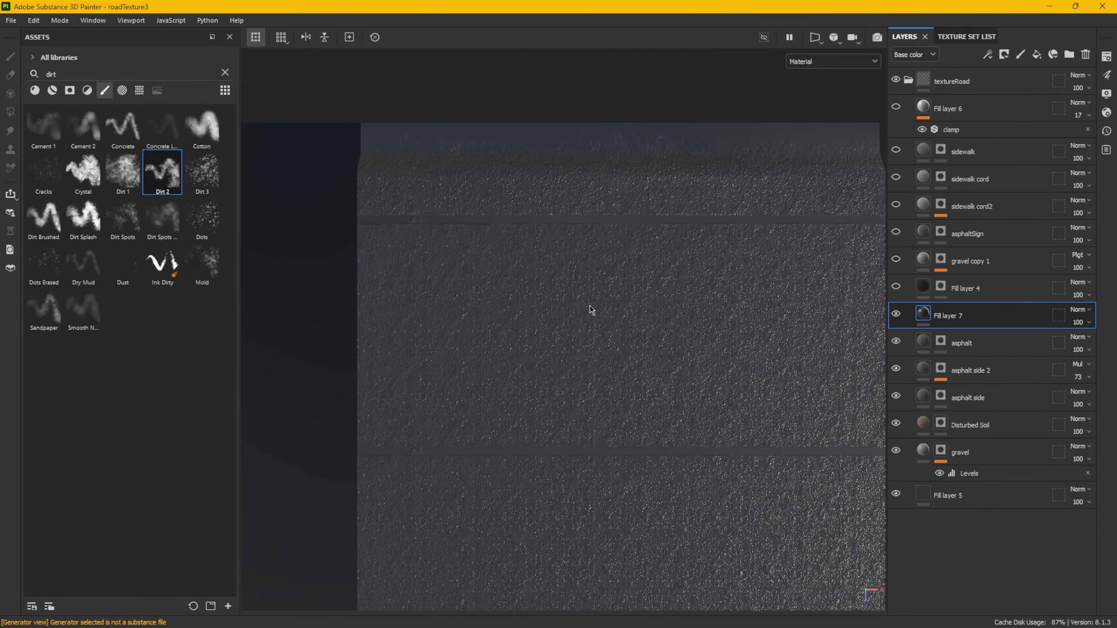
click(1004, 54)
alt+middle_drag(591, 309, 549, 294)
click(1033, 84)
- Try a Stripes Damaged generator in Fill layer 7's mask, adjusting its hardness and shape and setting Invert to True
right_click(941, 313)
click(989, 374)
click(749, 312)
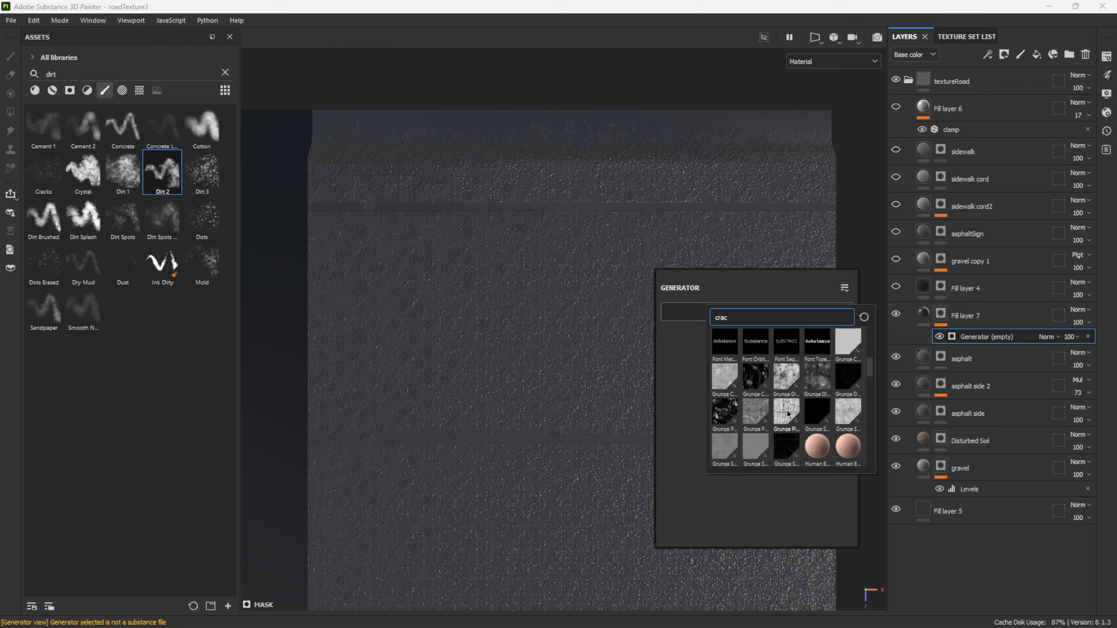
scroll(772, 377, down, 5)
click(772, 376)
drag(761, 383, 837, 384)
drag(762, 408, 718, 408)
click(777, 422)
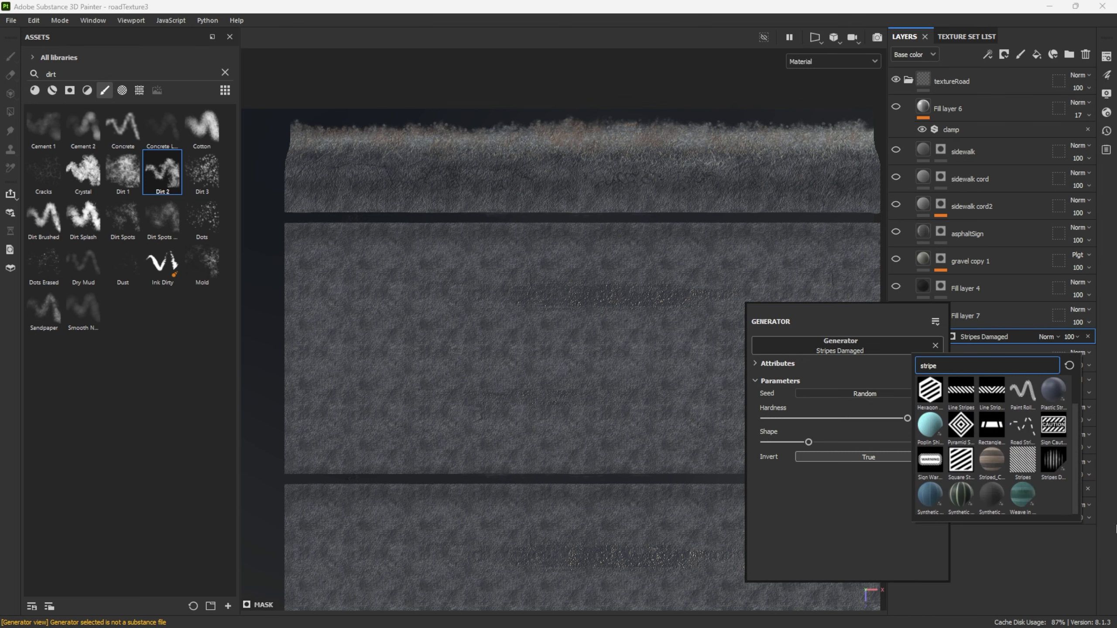
- Try Striped_Carpet and Brush Long Stroke as Fill layer 7's mask generator, and remove the generator
click(991, 460)
click(778, 364)
click(908, 347)
scroll(1045, 466, down, 5)
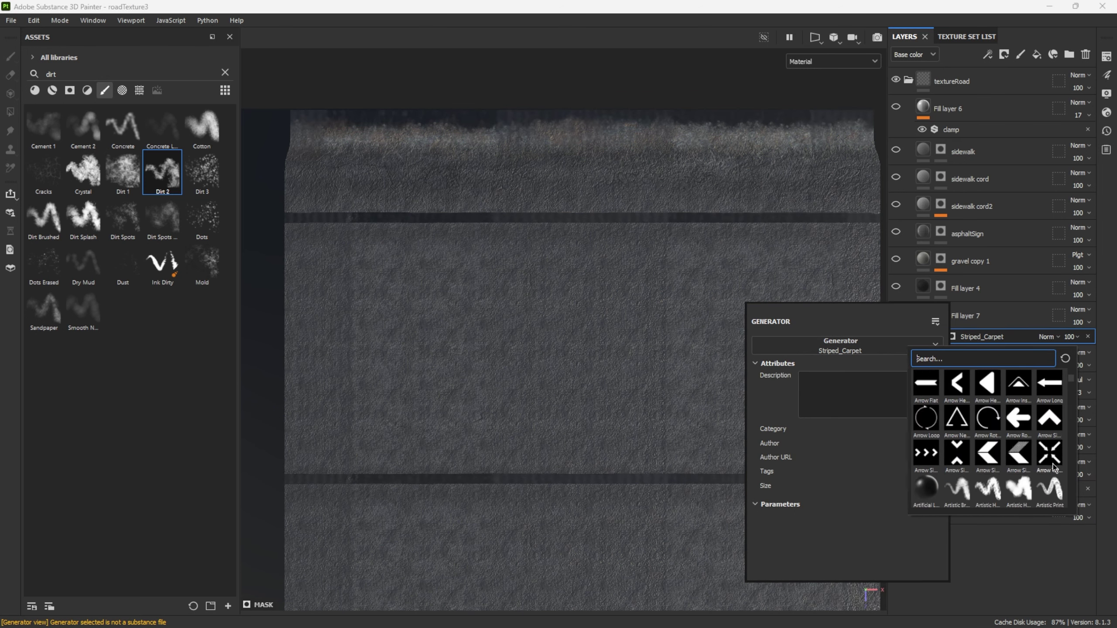
scroll(1019, 457, down, 4)
click(989, 427)
click(858, 514)
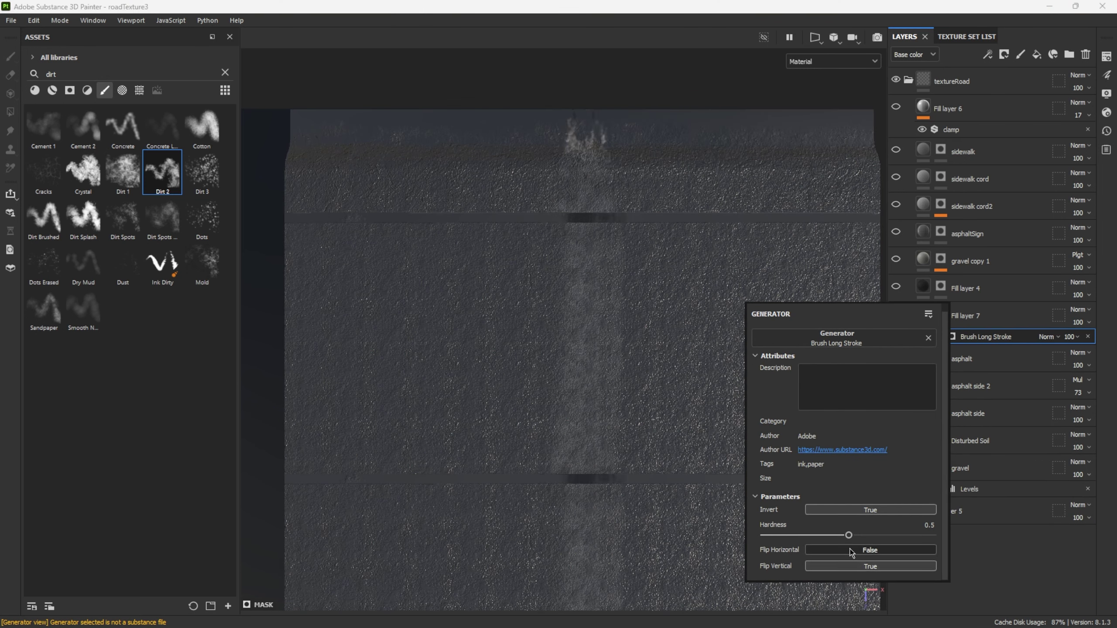
click(852, 566)
drag(848, 535, 864, 513)
right_click(768, 235)
click(1087, 336)
- Toggle the height, metallic and opacity channels of Fill layer 7's material
click(965, 316)
right_click(743, 301)
click(796, 413)
click(825, 416)
click(825, 415)
click(857, 413)
click(916, 413)
- Try another resource as the generator in Fill layer 7's mask and undo it
click(940, 314)
right_click(717, 304)
click(899, 343)
click(884, 344)
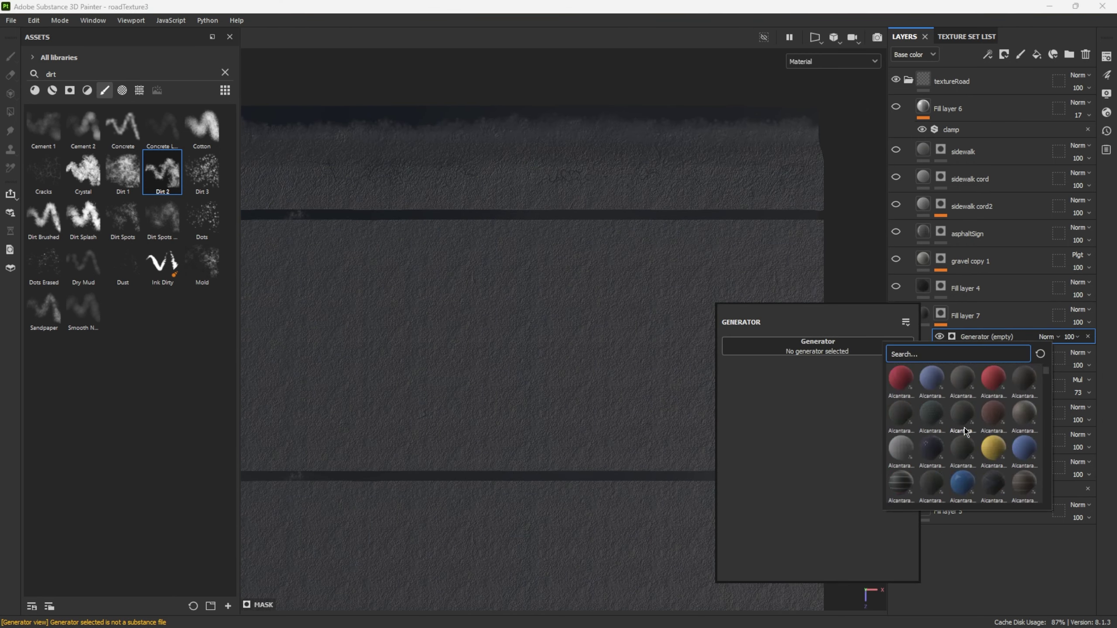
click(989, 435)
key(ctrl+z)
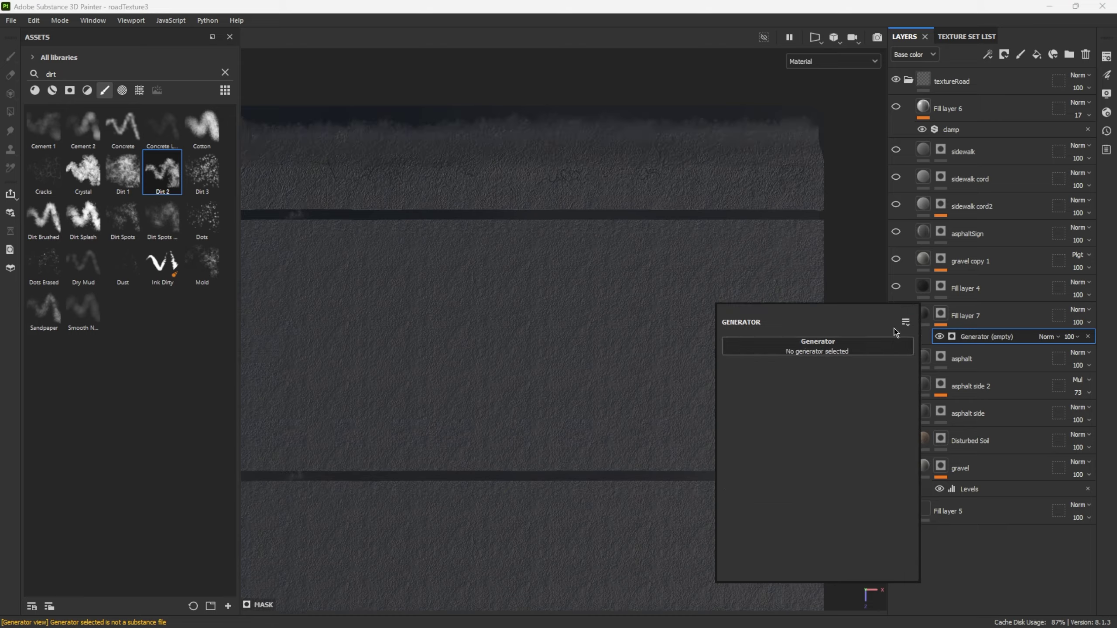
click(642, 480)
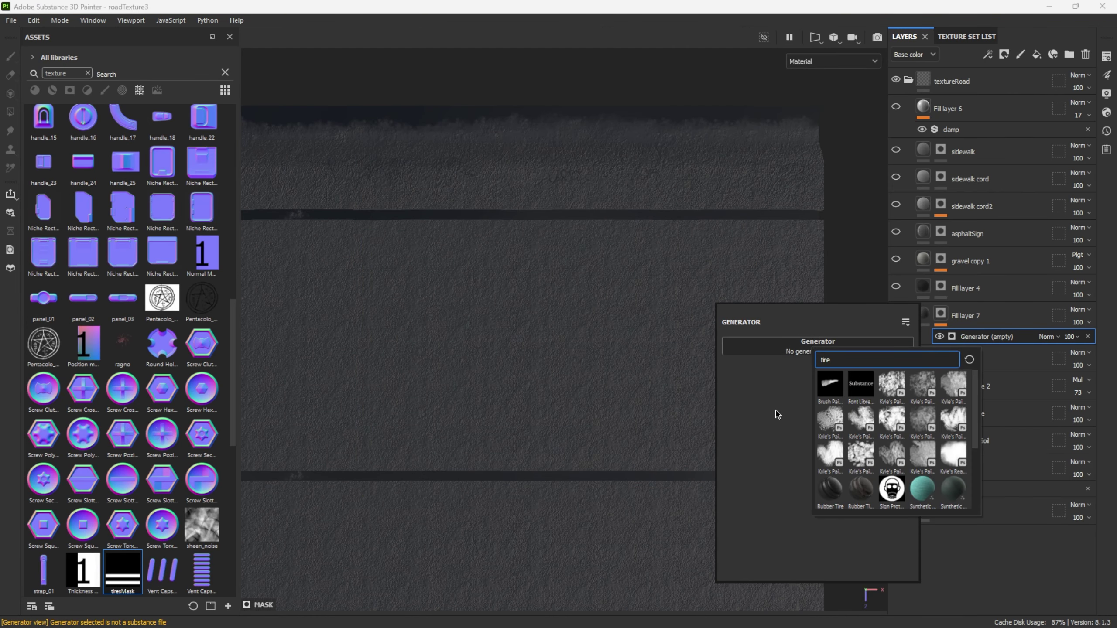
- Add a fill effect to Fill layer 7's mask and search its grayscale resources for "crac"
right_click(943, 453)
click(1022, 446)
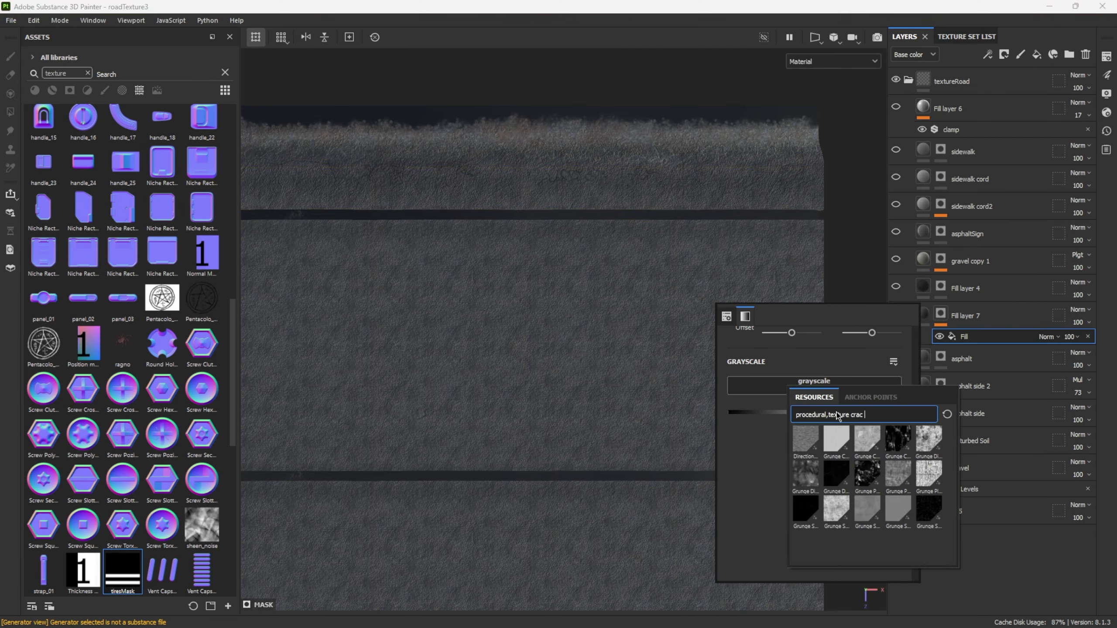
scroll(845, 476, down, 3)
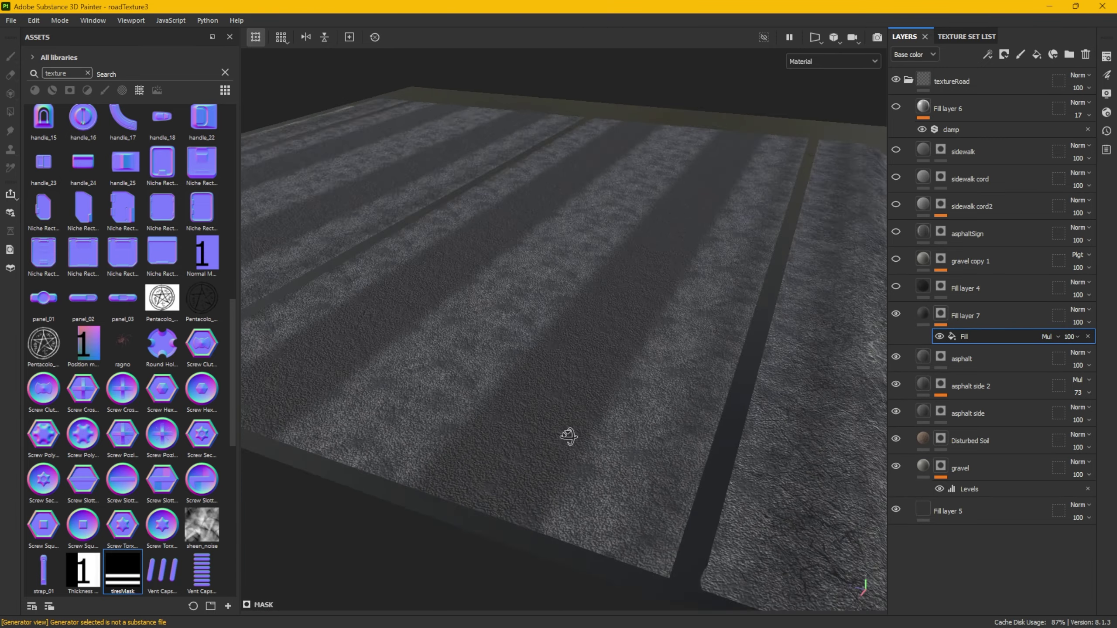
- Compare blending modes for Fill layer 7, such as Linear dodge and Signed addition, and set the layer to Difference
click(1049, 337)
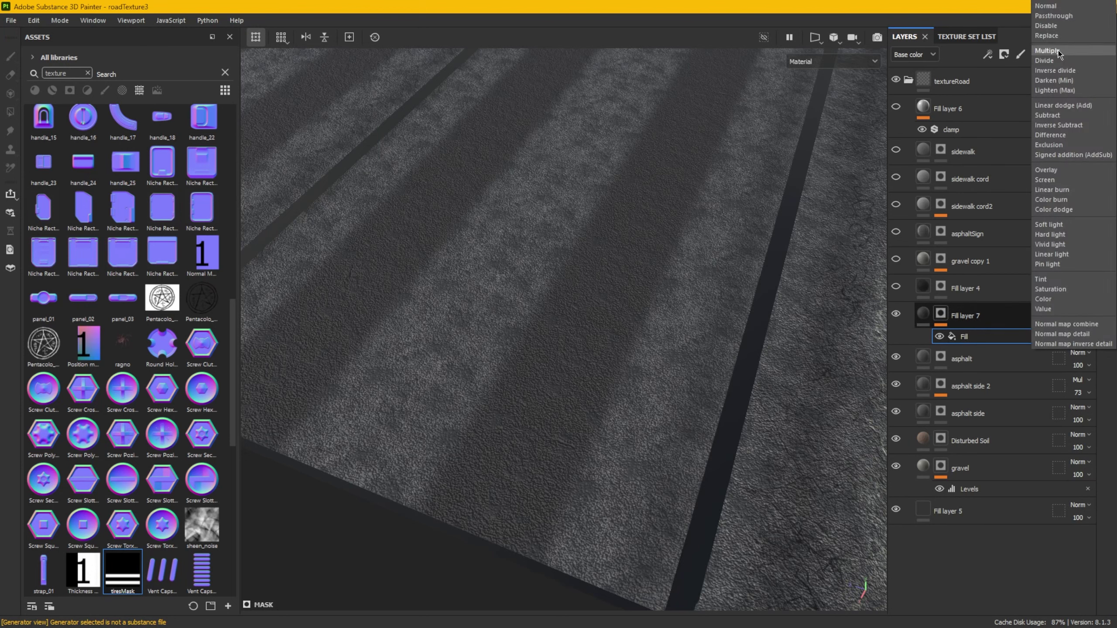
click(1065, 108)
click(1080, 309)
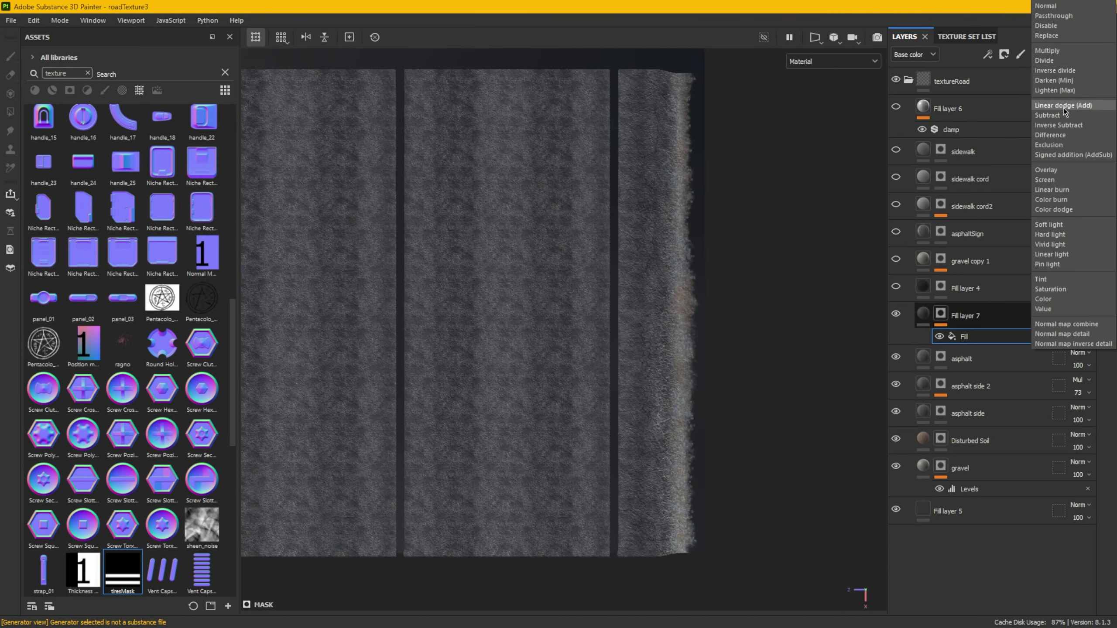
click(1066, 154)
key(Down)
key(Down)
key(Down)
key(Down)
key(Down)
key(Down)
key(Up)
key(Up)
key(Up)
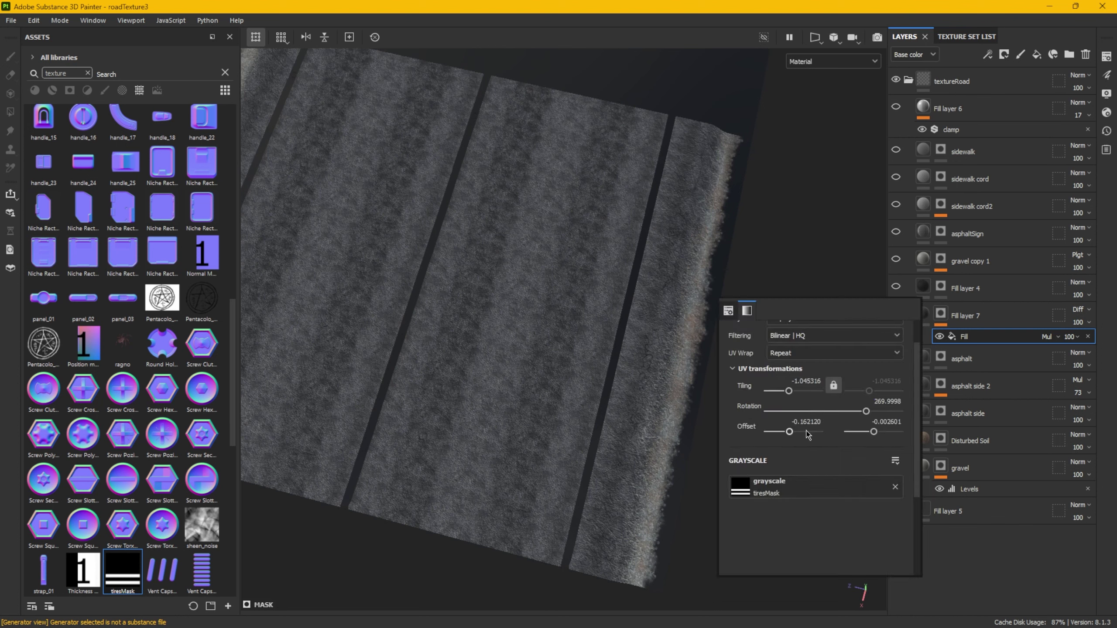
- Try tiling values of 1 and 0.8 on Fill layer 7's tiresMask fill and shift its projection sideways over the road
drag(790, 391, 787, 391)
click(812, 382)
text(1)
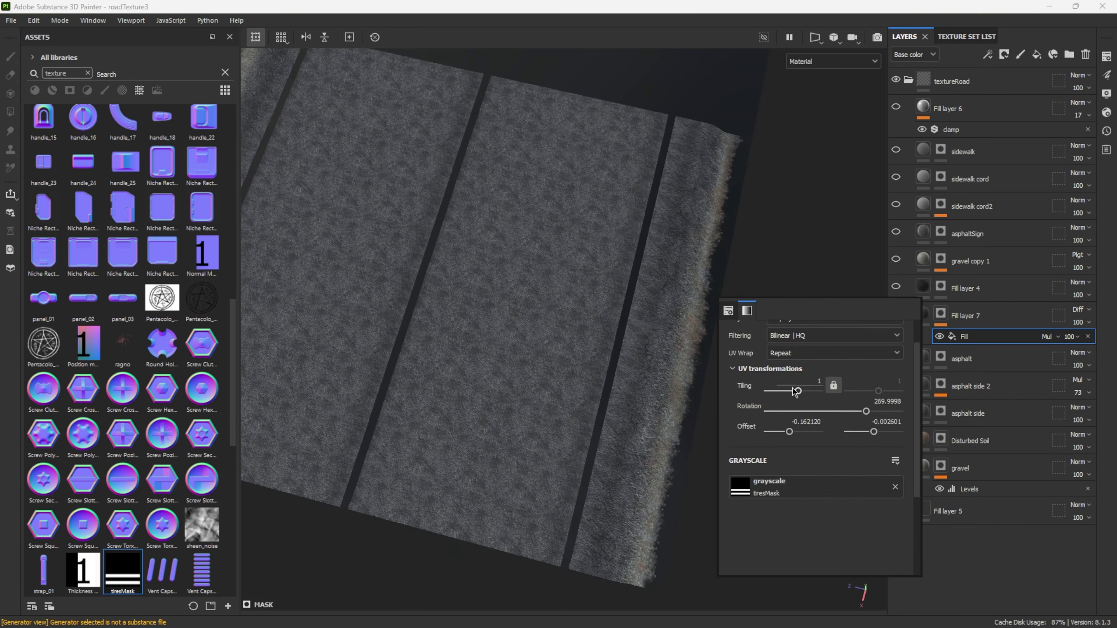
key(F3)
shift+drag(542, 371, 775, 371)
right_click(855, 500)
click(850, 445)
text(0.8)
key(Return)
- Try a tiling of 1.2 for the tiresMask fill, and set it to 1.1
right_click(673, 534)
click(665, 478)
text(1.2)
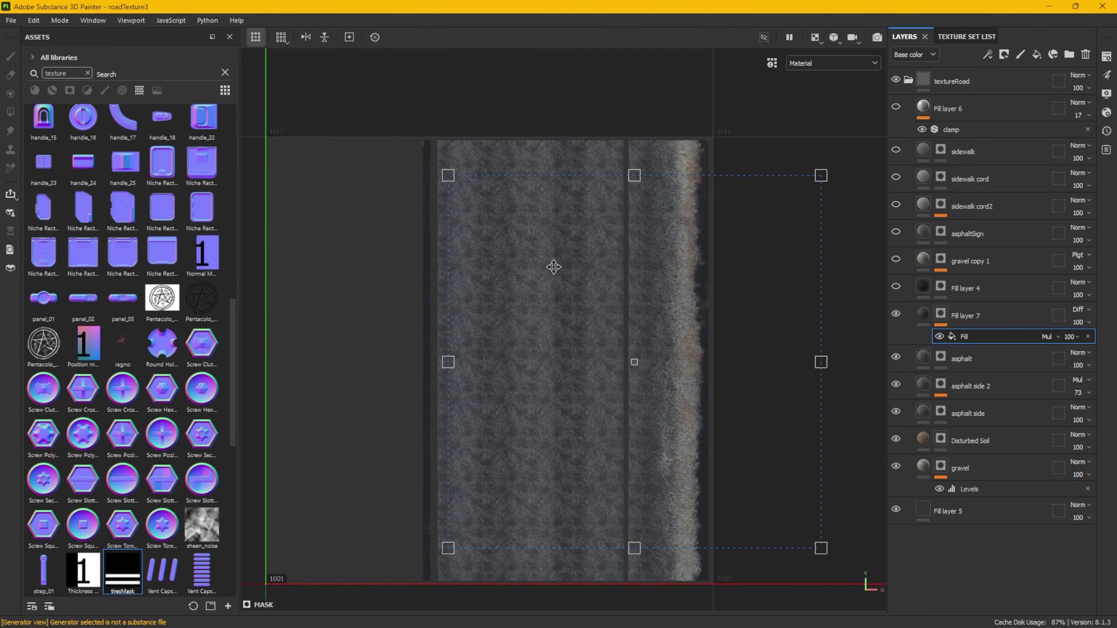
right_click(649, 401)
click(641, 344)
text(1.1)
- Examine the asphalt layer with Fill layer 7 hidden, and show Fill layer 7 again
click(896, 314)
click(923, 357)
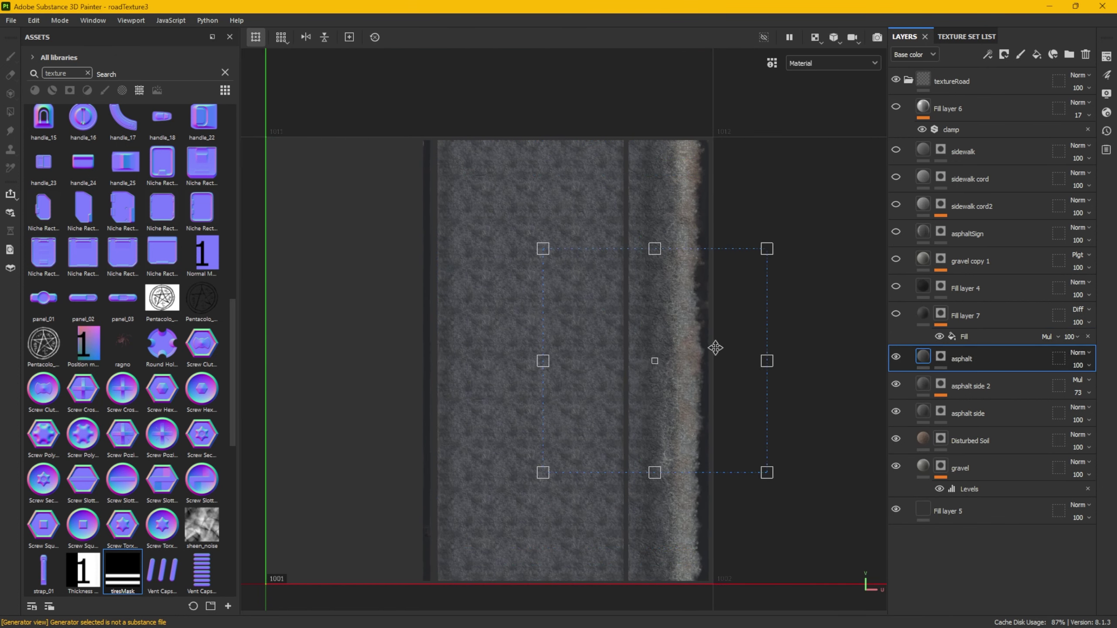
scroll(533, 338, up, 2)
shift+drag(600, 317, 761, 352)
scroll(548, 349, up, 3)
scroll(549, 349, down, 3)
click(896, 314)
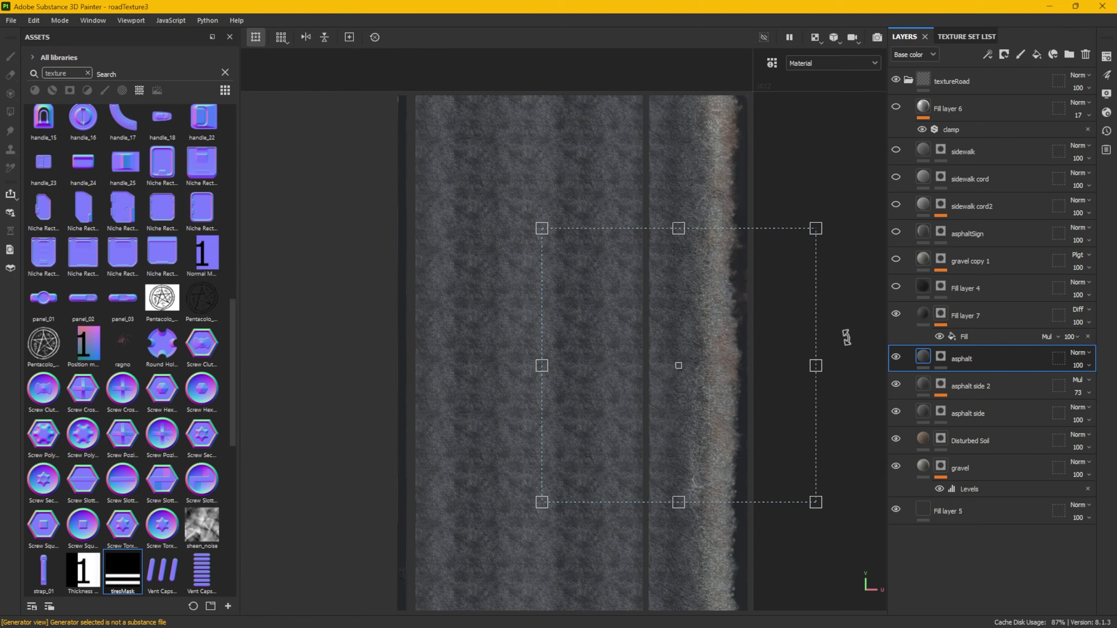
alt+middle_drag(846, 337, 875, 330)
- Add a Blur filter to Fill layer 7's mask and adjust its intensity
double_click(940, 324)
click(988, 55)
click(1022, 140)
right_click(800, 427)
click(793, 329)
click(868, 369)
mouse_move(744, 384)
mouse_down()
mouse_move(777, 382)
mouse_move(749, 385)
mouse_up()
- Add a Warp filter to Fill layer 7's mask with an intensity of about 0.57 and an intensity divider of 1000
key(F2)
alt+drag(611, 422, 533, 370)
click(988, 55)
click(1022, 140)
right_click(836, 433)
click(813, 335)
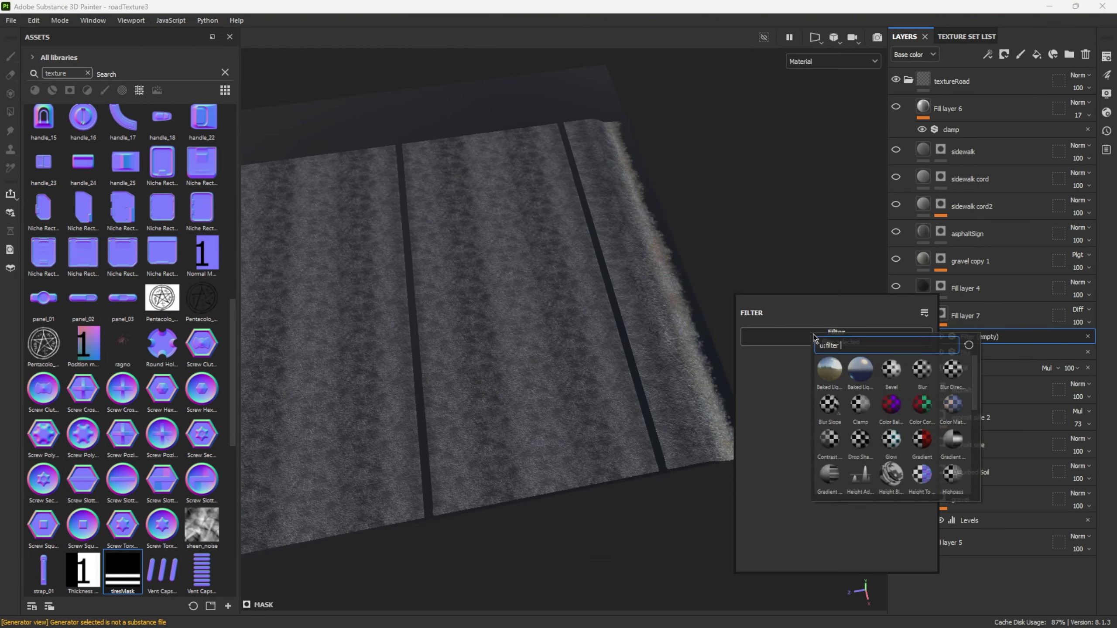
click(952, 474)
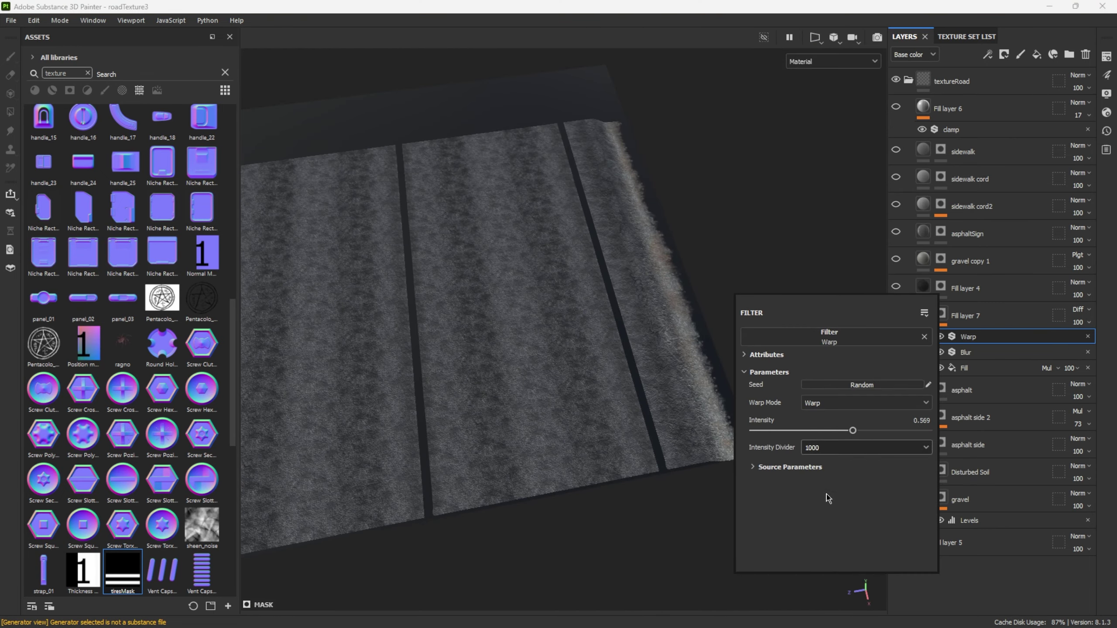
alt+drag(585, 352, 422, 334)
- Set Fill layer 7's base color to dark gray 343434
click(923, 315)
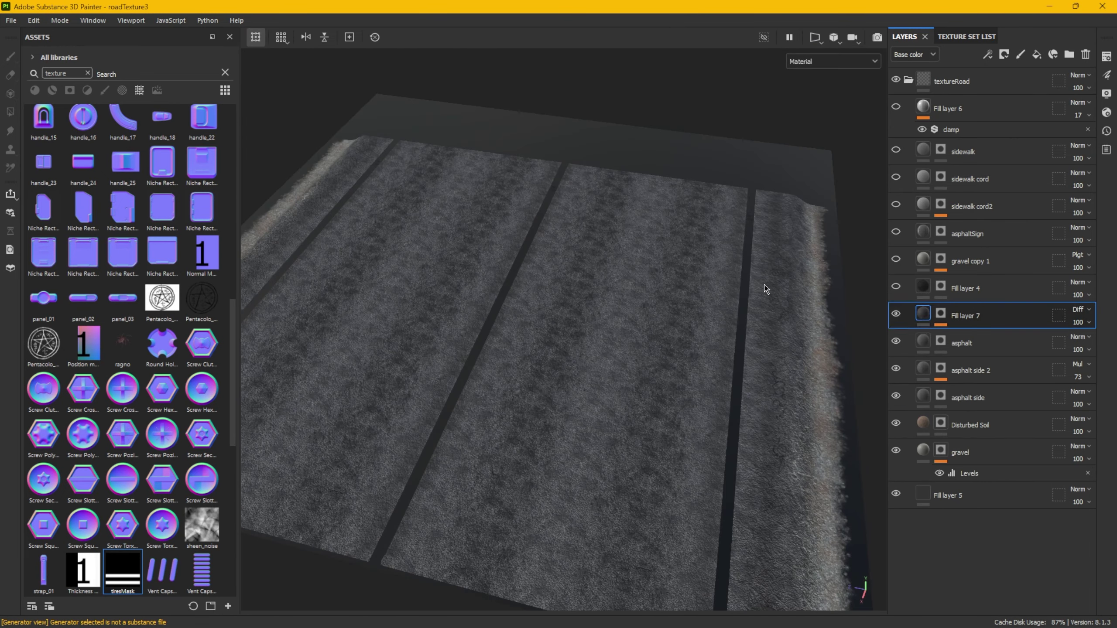
right_click(861, 418)
scroll(857, 422, down, 5)
click(825, 473)
drag(862, 403, 837, 403)
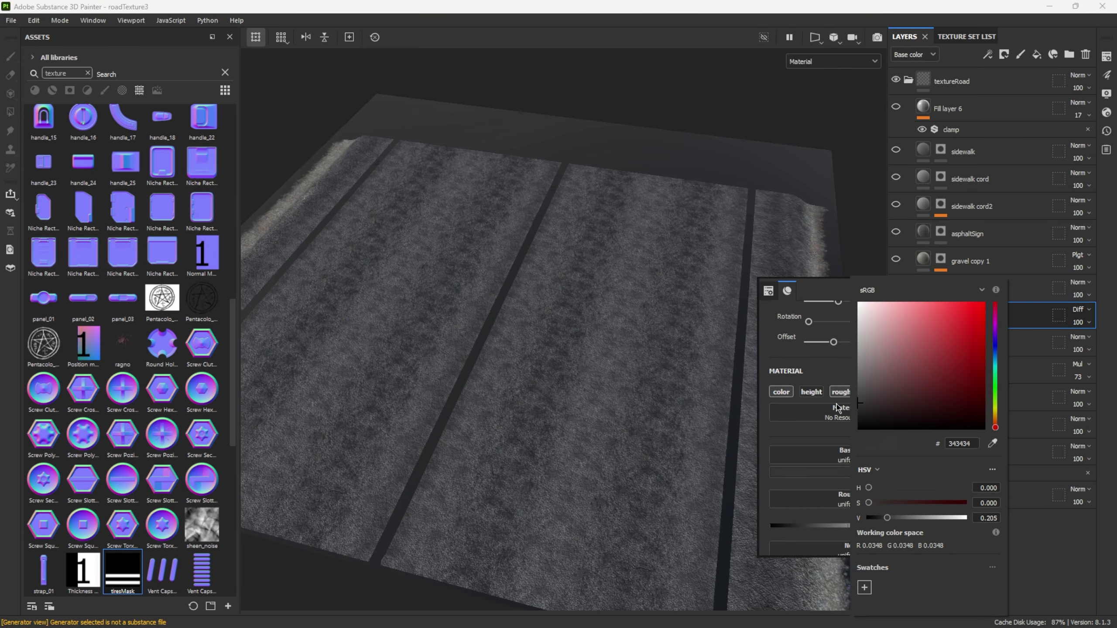
alt+shift+drag(550, 325, 611, 382)
alt+middle_drag(610, 382, 639, 376)
alt+drag(825, 329, 830, 282)
- Rename Fill layer 7 as "tires mark"
click(1028, 316)
text(tires mar)
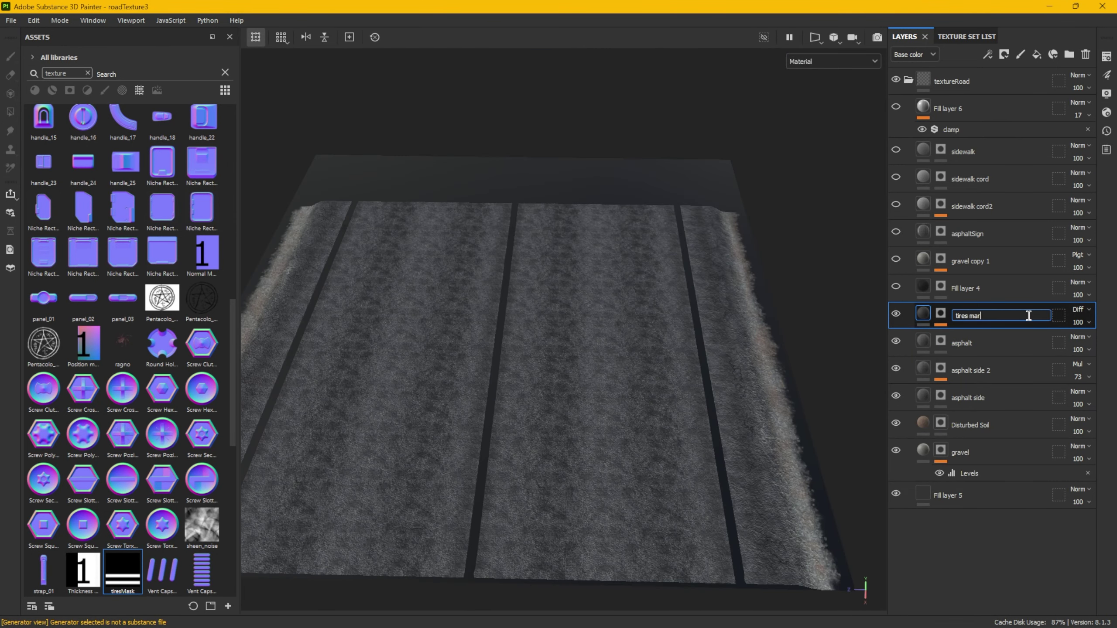
text(k)
key(Return)
- Create a folder named "asphalt" and move the tires mark, asphalt, asphalt side 2 and asphalt side layers into it
shift+click(1027, 398)
click(1069, 54)
double_click(966, 315)
text(as)
shift+click(967, 424)
drag(968, 425, 956, 315)
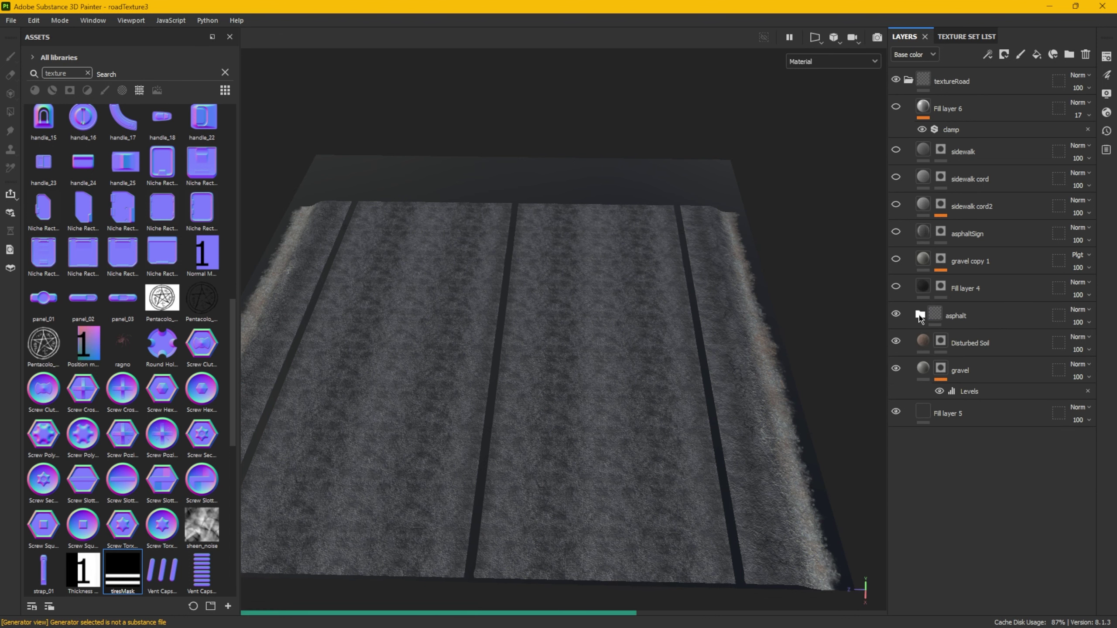
- Set the Warp filter on the tires mark mask to an intensity of about 0.70 and an intensity divider of 10
click(919, 314)
click(977, 343)
alt+drag(660, 316, 721, 352)
click(952, 352)
click(980, 364)
right_click(721, 268)
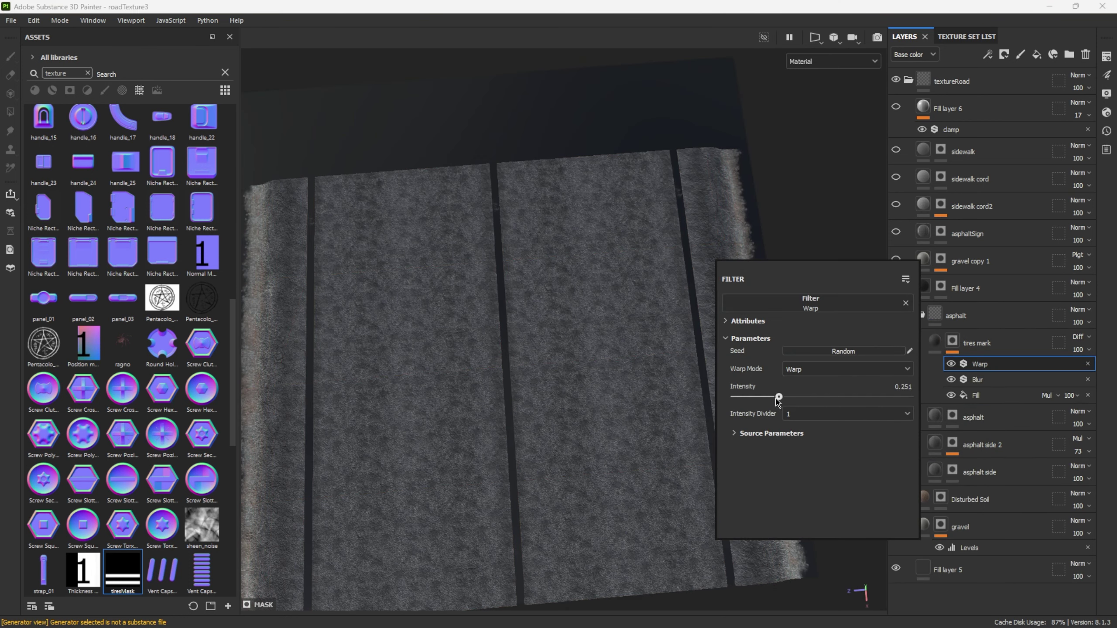
click(805, 441)
drag(783, 397, 857, 397)
- Set the Warp filter's source mode to Default Noise, with source blur 0.02, balance 0.37, contrast 0.61 and tiling 3.24
click(757, 433)
scroll(809, 439, down, 2)
click(818, 424)
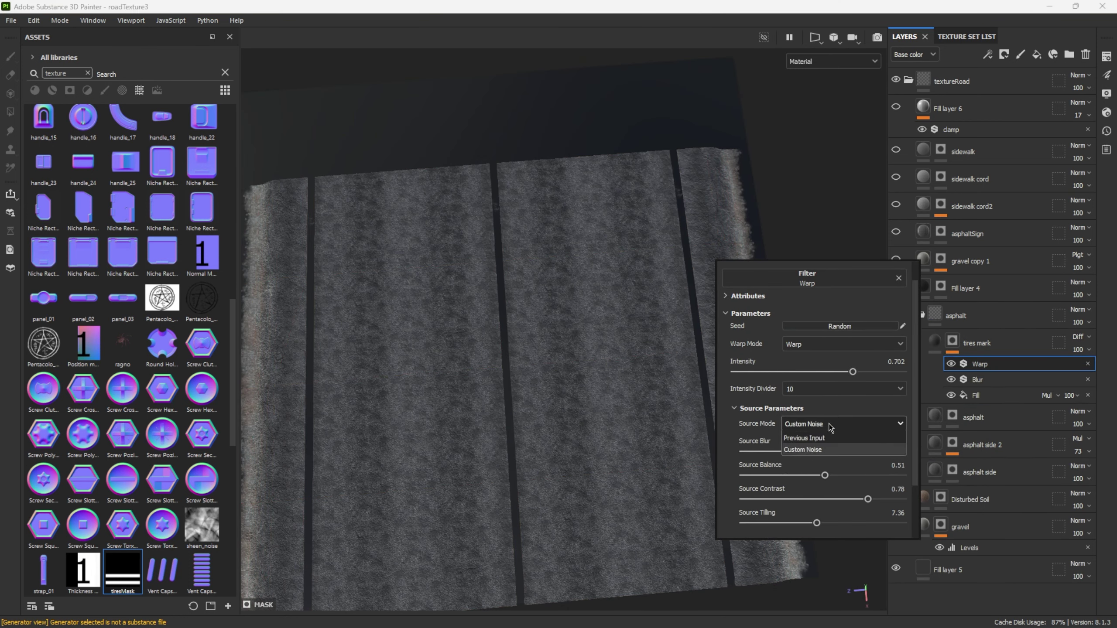
drag(853, 522, 775, 522)
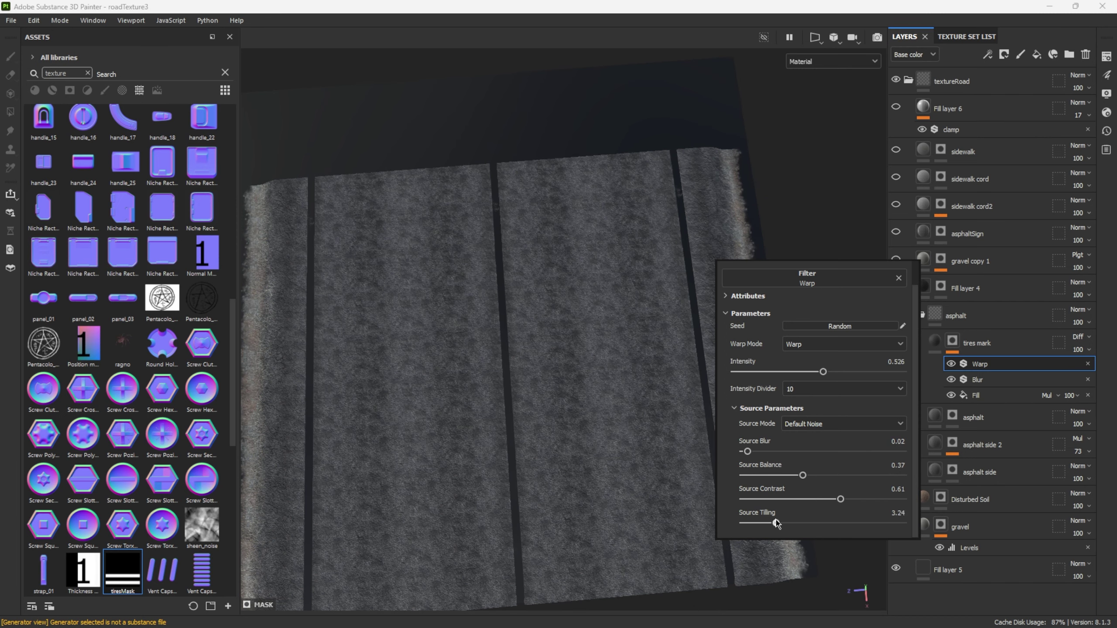
alt+drag(655, 433, 563, 429)
- Increase the Warp filter's source tiling and fine-tune its source balance
right_click(721, 241)
drag(777, 496, 834, 496)
drag(798, 451, 797, 451)
alt+drag(660, 404, 616, 389)
- Examine the lanes and road side up close by toggling the visibility of the tires mark and asphalt layers
scroll(615, 378, up, 5)
click(904, 422)
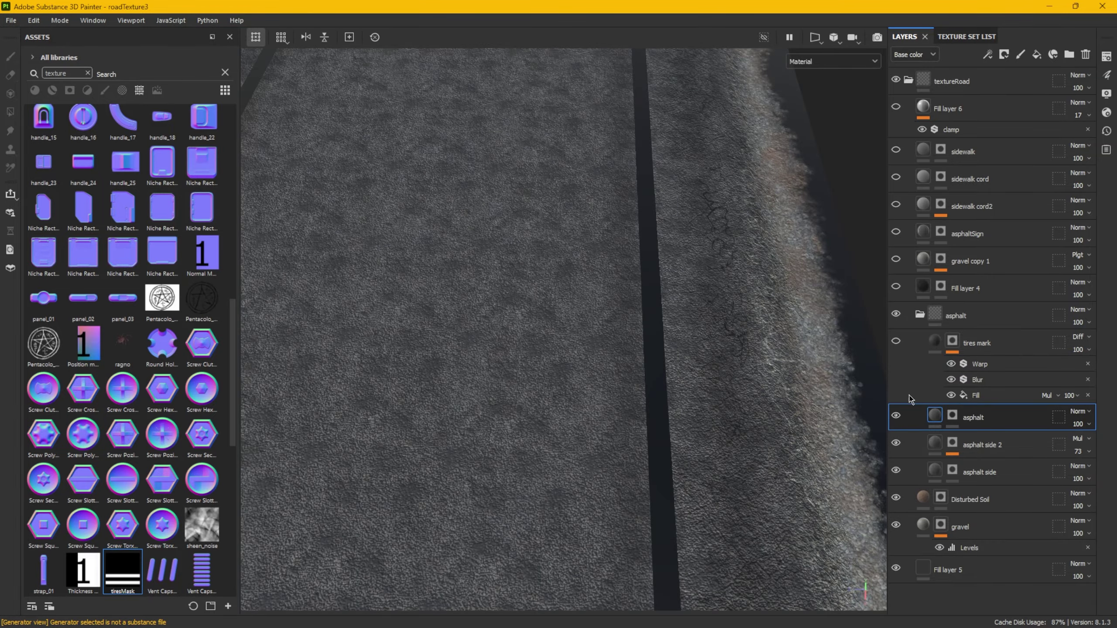
click(895, 341)
alt+shift+drag(737, 438, 704, 524)
scroll(704, 483, down, 5)
click(951, 443)
click(952, 453)
click(898, 419)
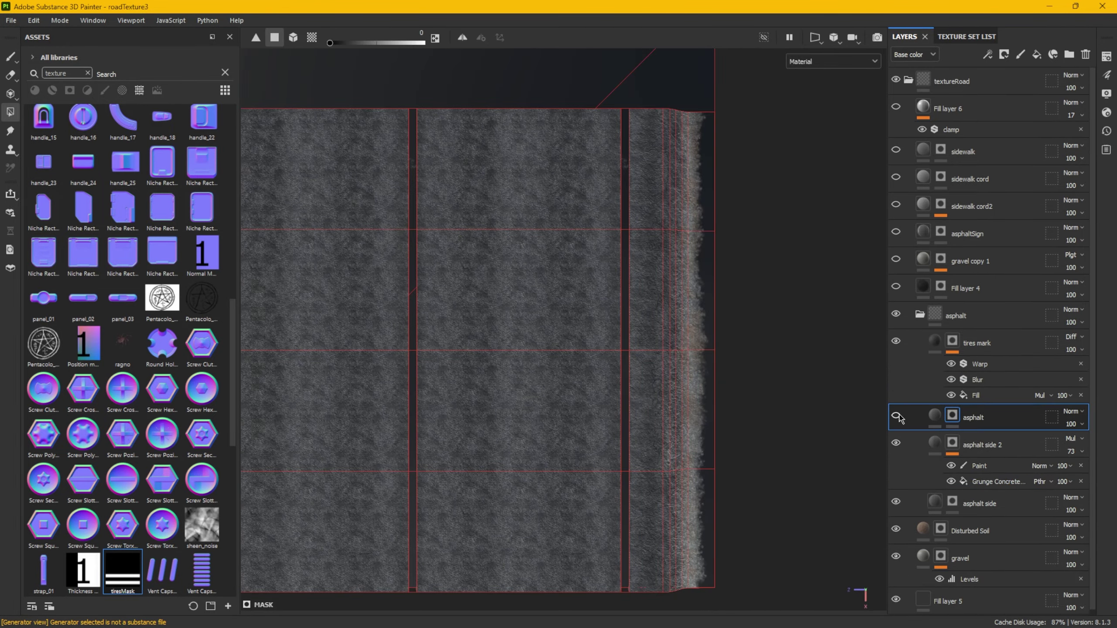
click(949, 454)
click(935, 469)
scroll(721, 396, up, 5)
alt+drag(721, 396, 748, 391)
scroll(626, 386, down, 3)
- Add a paint effect to the tires mark mask and choose the Dirt Spots brush for it
click(952, 352)
click(951, 352)
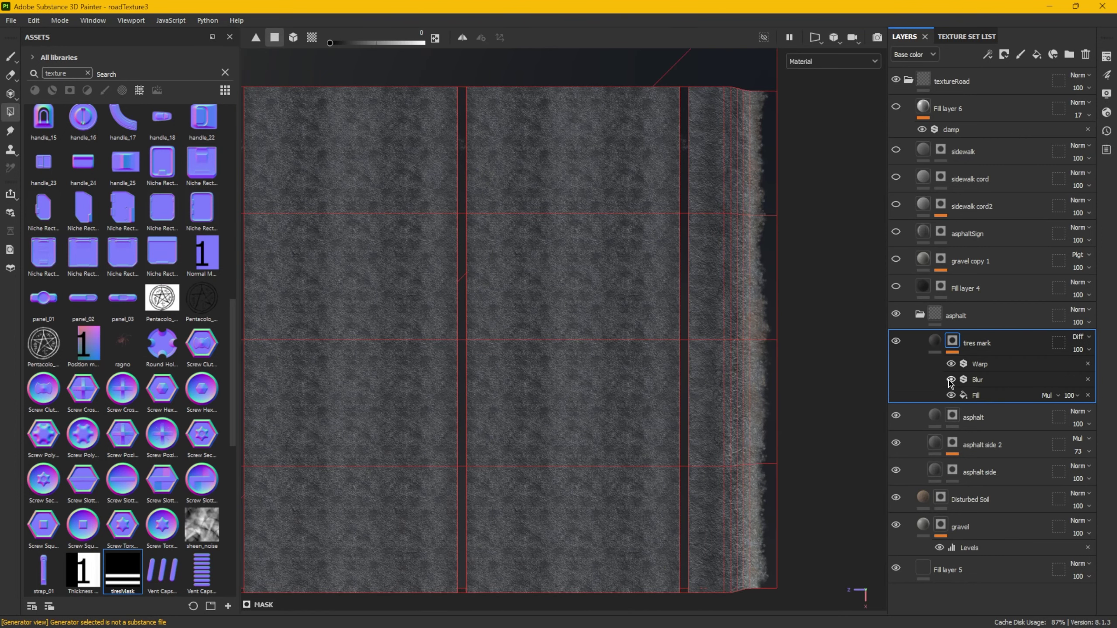
click(1011, 89)
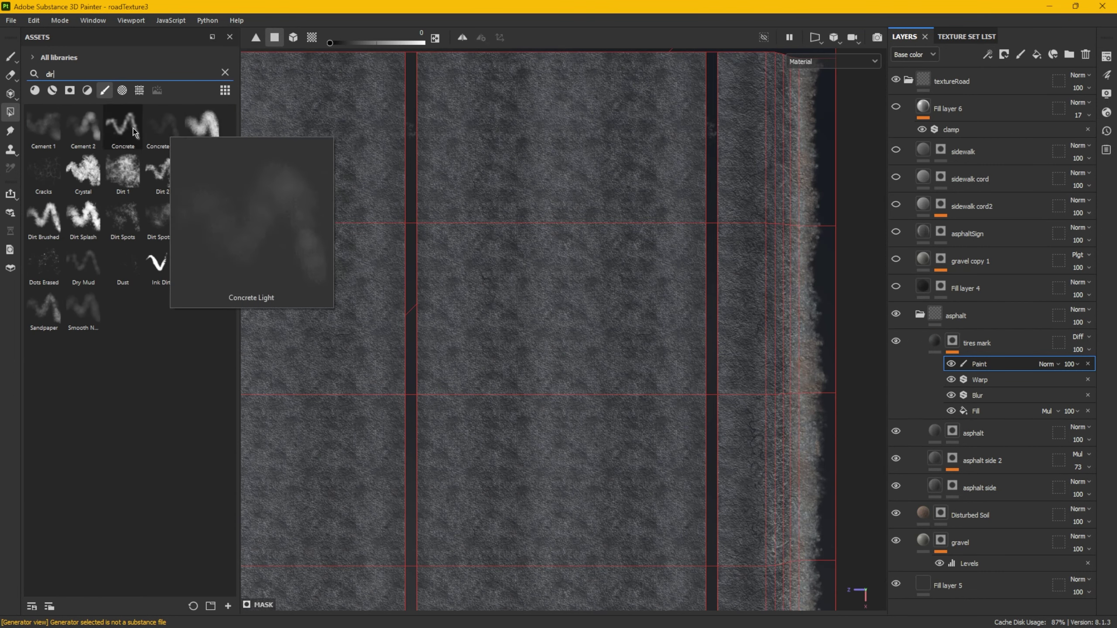
click(121, 215)
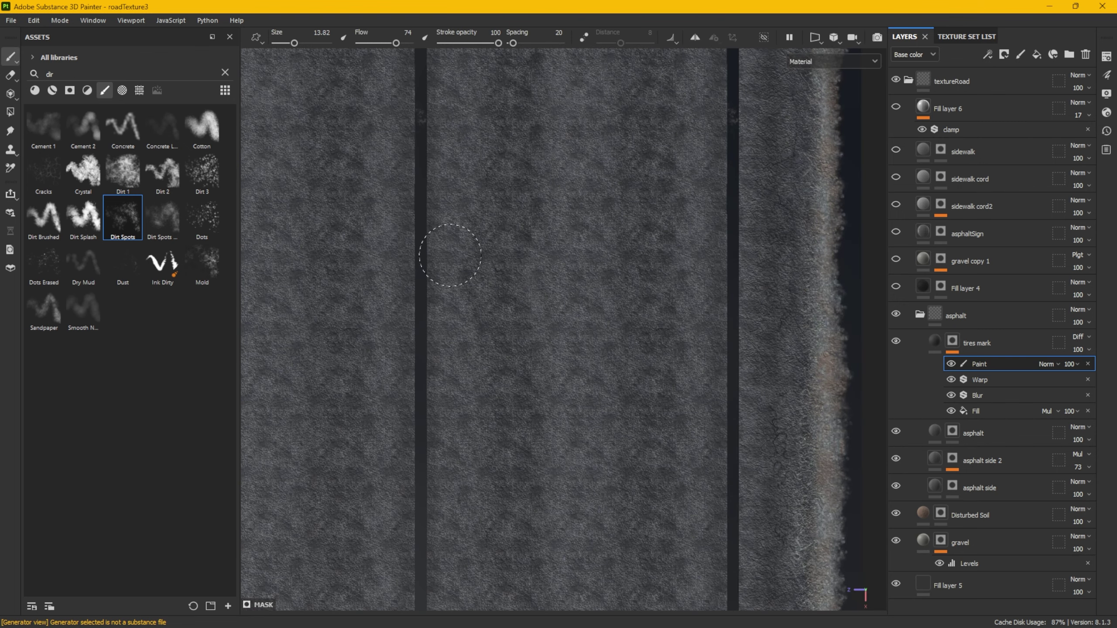
scroll(619, 357, down, 2)
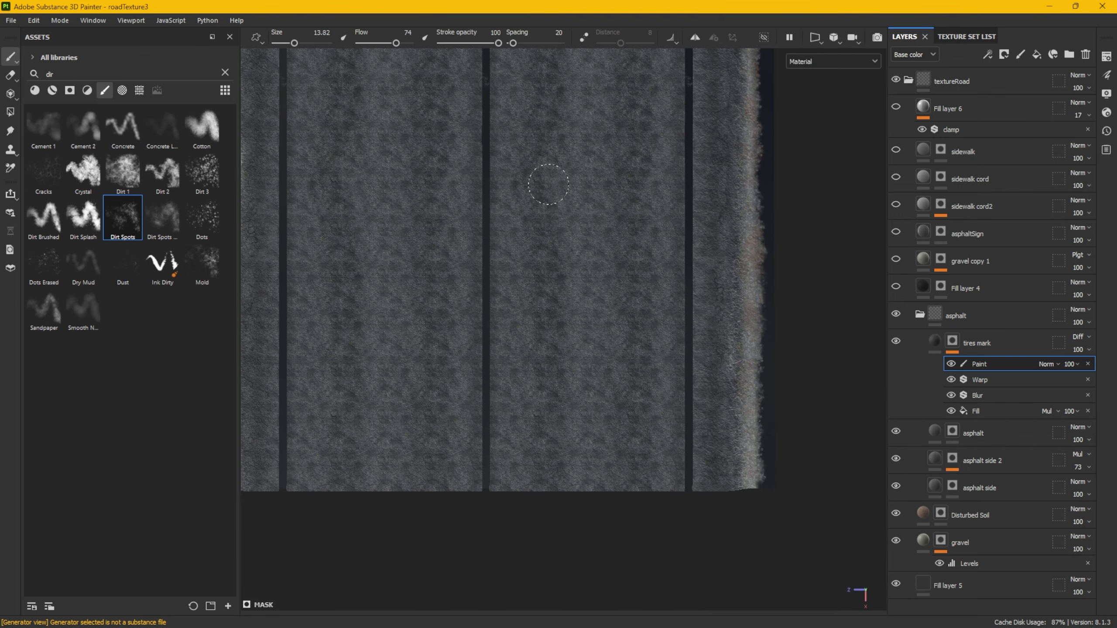
middle_drag(548, 185, 557, 230)
scroll(629, 344, down, 3)
scroll(574, 459, up, 4)
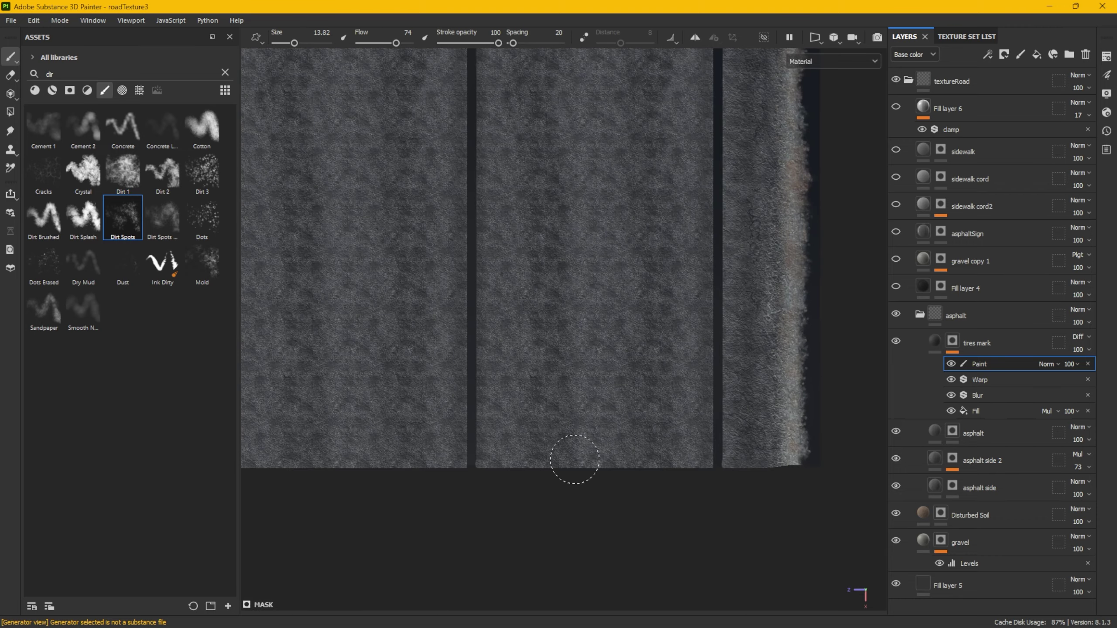
middle_drag(647, 352, 659, 480)
scroll(658, 479, down, 1)
- Set the tires mark layer's base color to dark gray 2F2F2F
click(936, 344)
right_click(836, 431)
click(843, 451)
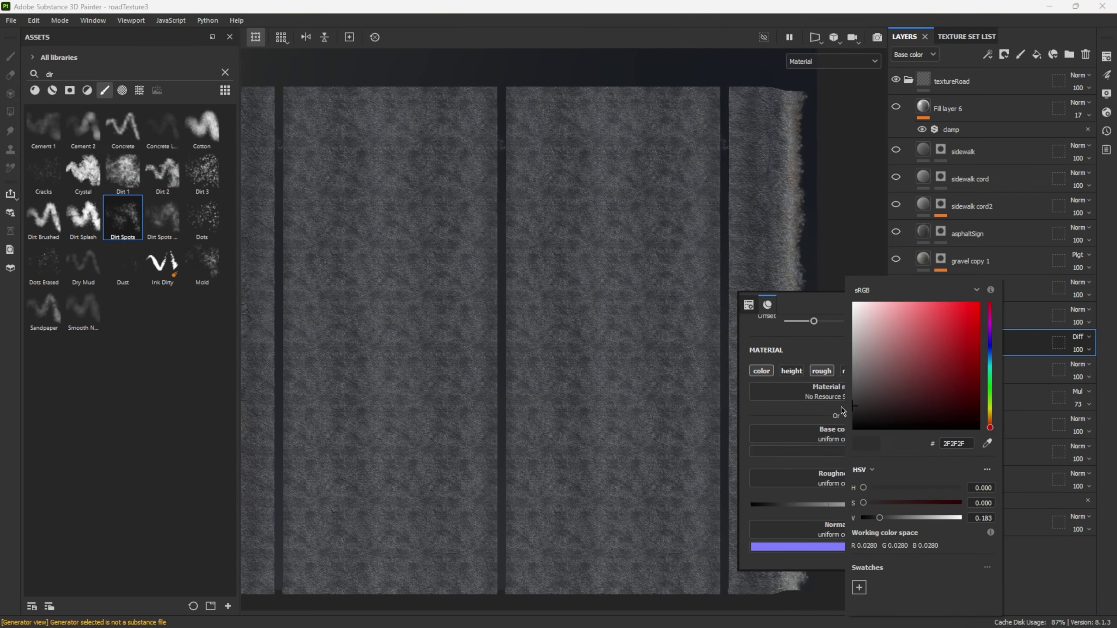
alt+drag(685, 466, 720, 267)
scroll(695, 381, up, 3)
scroll(695, 382, down, 4)
- Hide the tires mark and asphalt layers, select asphalt side 2's mask, and display only the base color channel
click(897, 369)
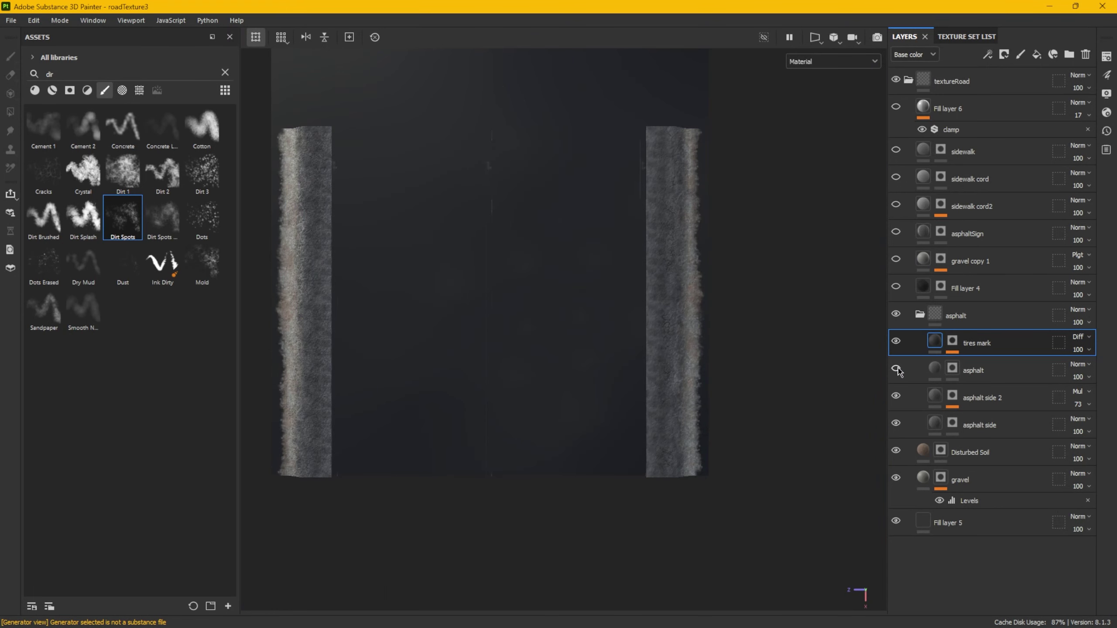
click(896, 397)
click(952, 396)
scroll(453, 238, up, 2)
key(4)
key(c)
scroll(453, 237, down, 2)
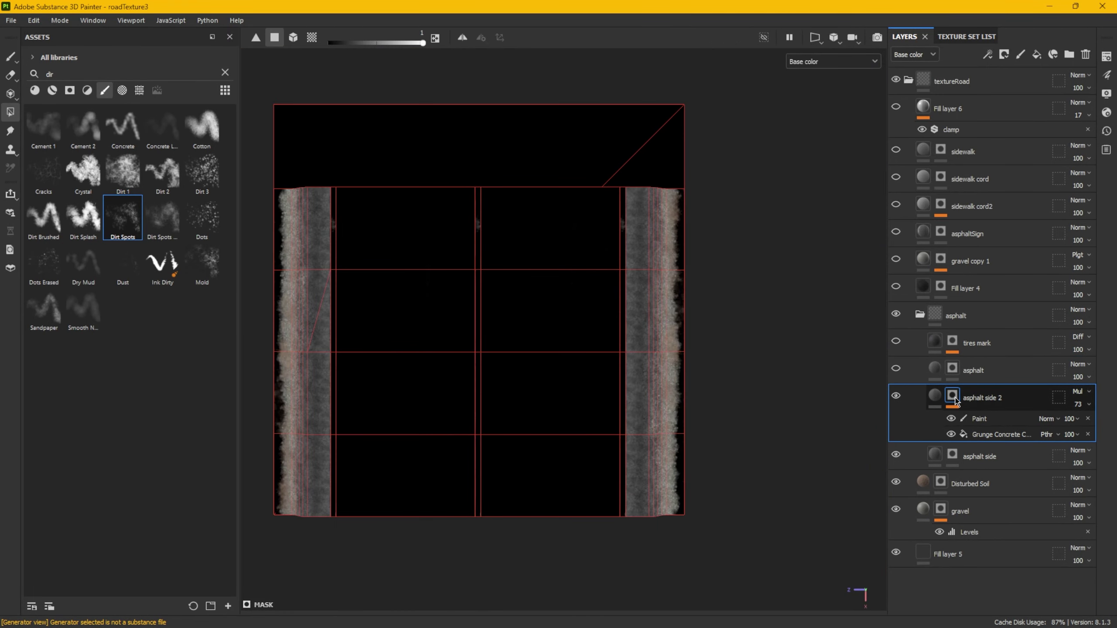
click(988, 54)
click(1009, 103)
key(Delete)
- Inspect the asphalt side 2 and asphalt side layers by hiding the layers around them, and show all of them again
scroll(661, 576, up, 8)
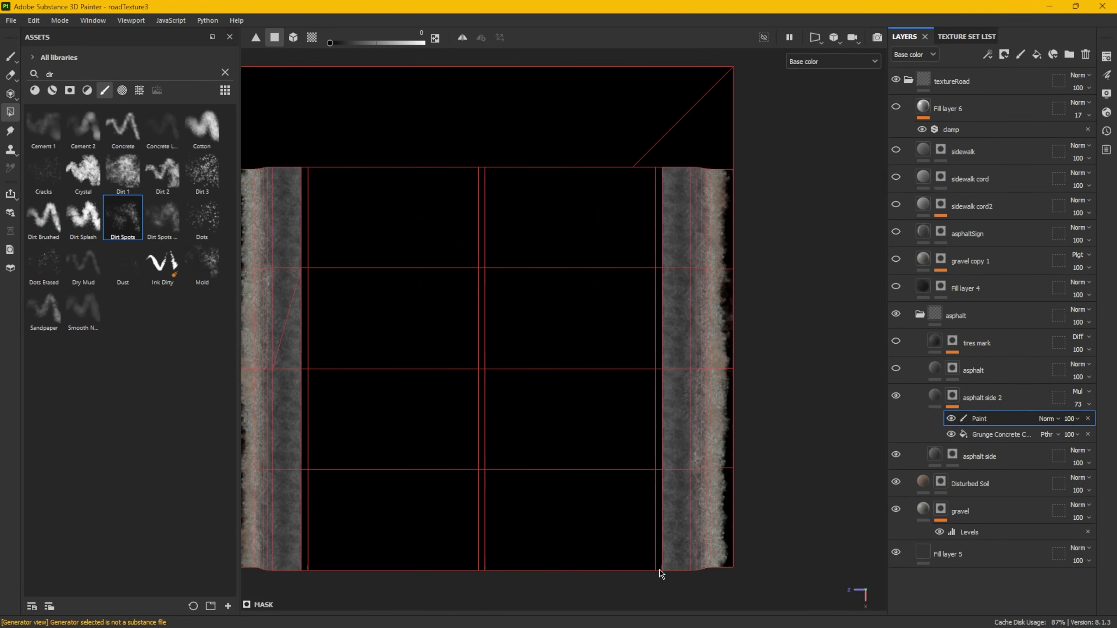
scroll(616, 457, down, 7)
click(896, 482)
click(896, 510)
scroll(685, 422, up, 2)
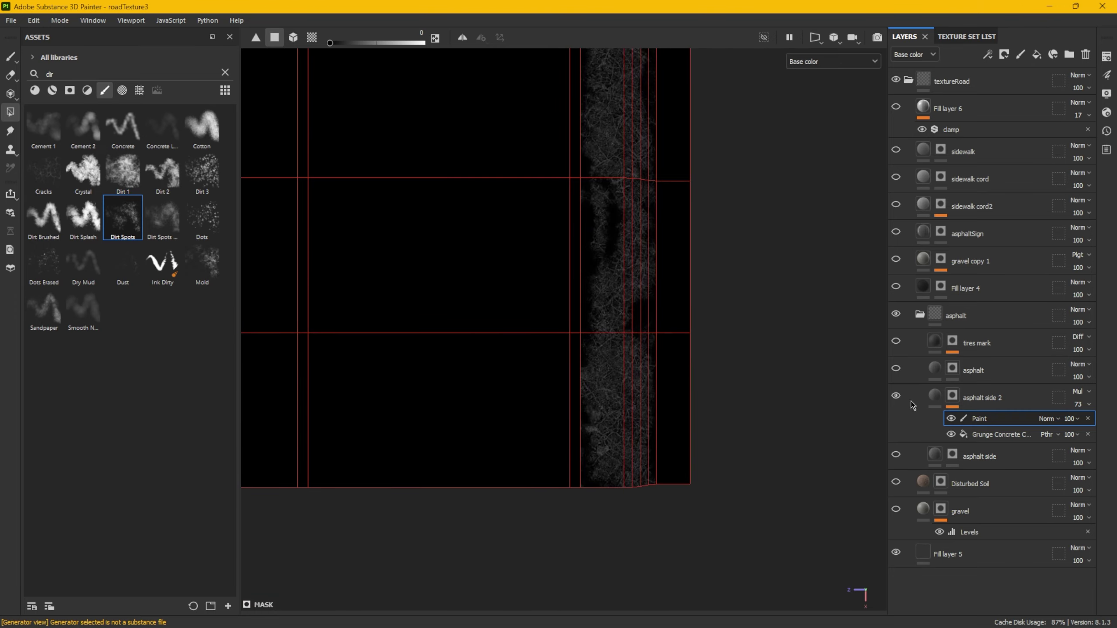
click(896, 397)
click(952, 454)
key(x)
scroll(585, 473, down, 3)
click(895, 455)
drag(895, 509, 896, 368)
scroll(710, 386, up, 6)
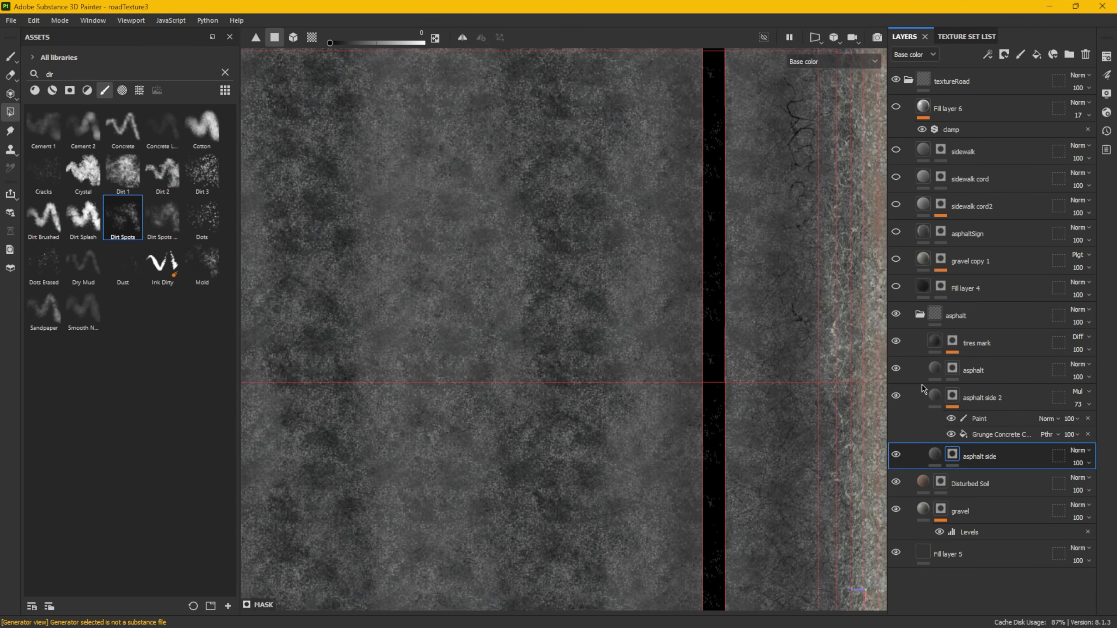
- Select the paint effect in the tires mark mask and inspect the tire stripes across the whole road
click(896, 341)
click(953, 342)
click(980, 365)
scroll(719, 411, down, 2)
scroll(717, 407, down, 3)
alt+middle_drag(410, 222, 638, 220)
alt+drag(638, 219, 704, 308)
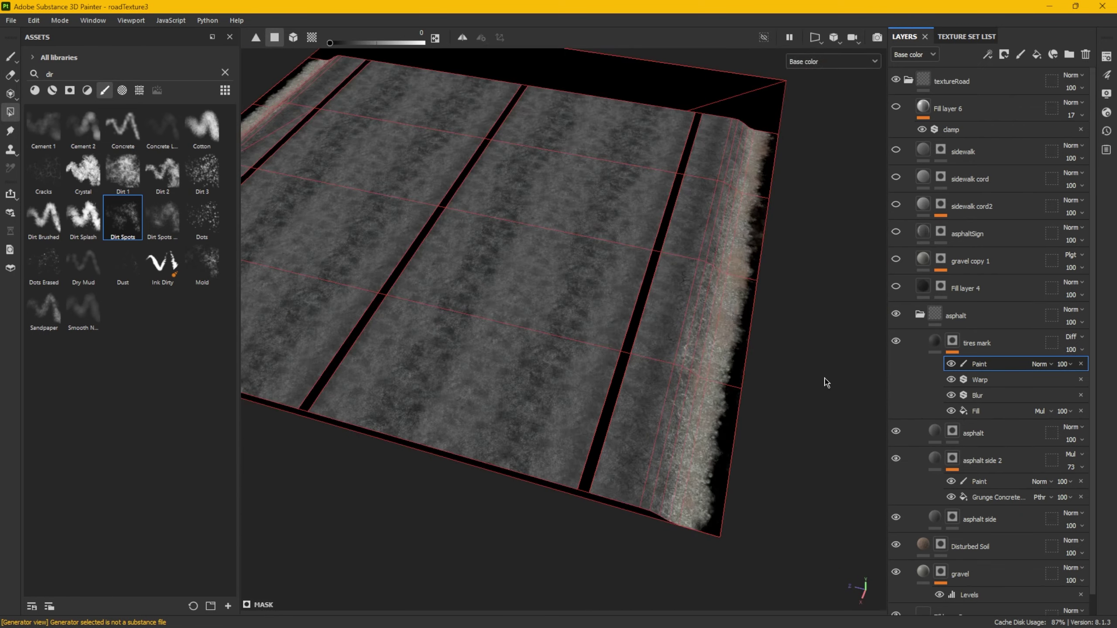
- Collapse the asphalt folder and select Fill layer 4
scroll(905, 528, down, 2)
click(896, 595)
click(896, 594)
alt+shift+drag(721, 396, 686, 475)
click(953, 330)
click(952, 407)
click(919, 314)
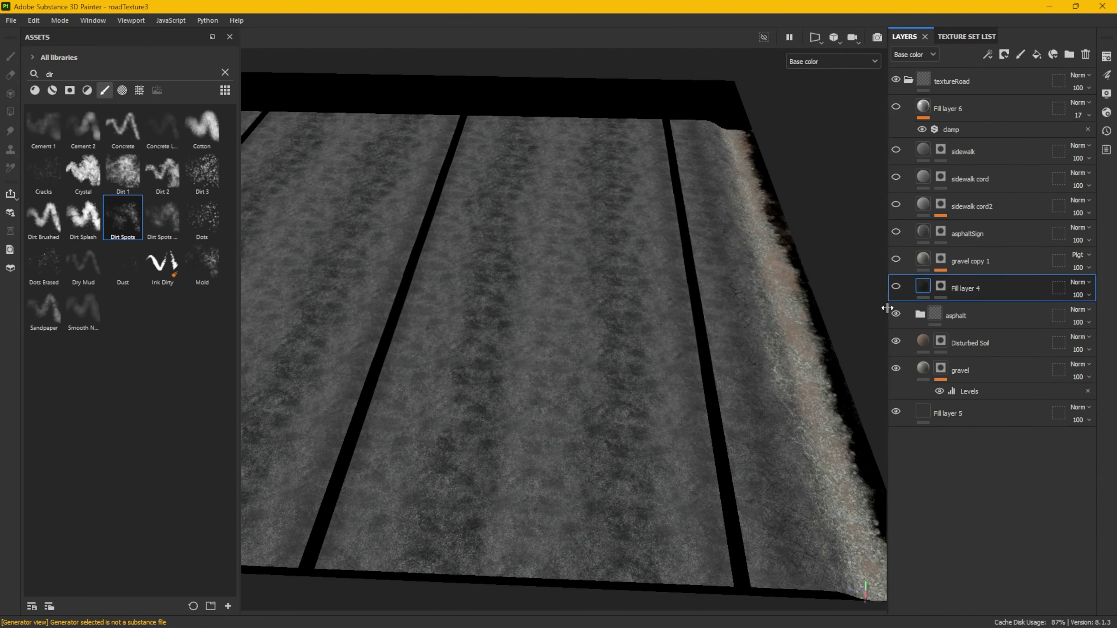
- Expand the asphalt folder and adjust the base color of the tires mark layer
click(920, 315)
click(935, 341)
right_click(708, 292)
click(782, 449)
drag(791, 403, 785, 409)
- Hide the paint effect in the tires mark mask and open the properties of the mask's fill effect
click(952, 342)
mouse_move(607, 352)
alt+mouse_down()
mouse_move(545, 378)
mouse_move(616, 334)
alt+mouse_up()
click(951, 365)
click(975, 412)
right_click(657, 389)
click(653, 298)
alt+shift+drag(690, 303, 686, 387)
right_click(688, 389)
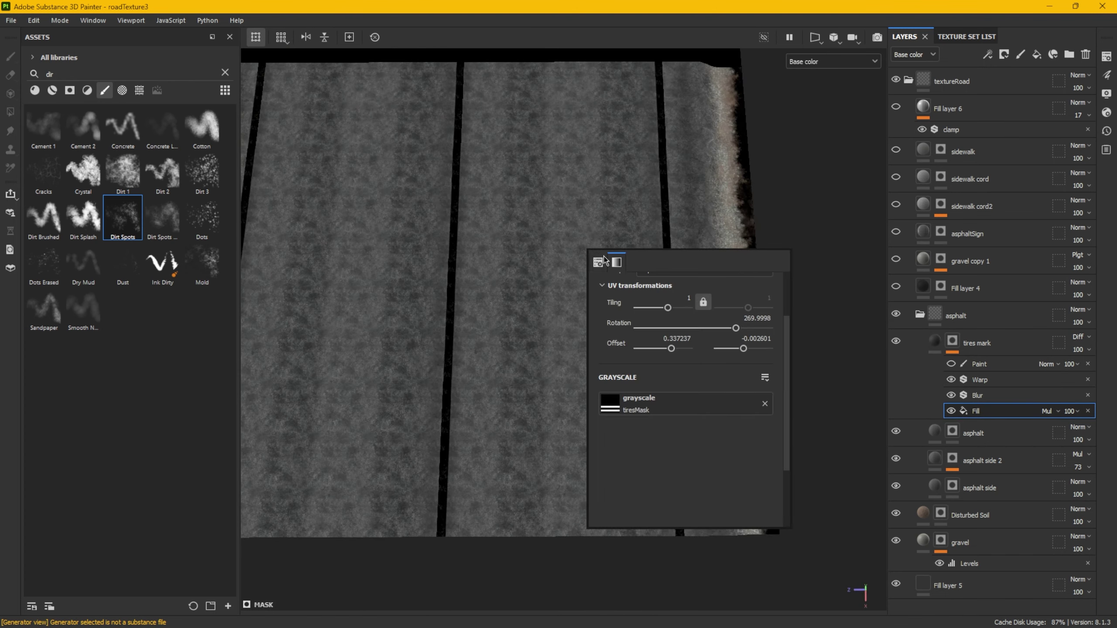
- Set the tiling of the fill in the tires mark mask to 1.2 while checking the stripes in the UV view
key(F3)
right_click(691, 375)
click(788, 424)
text(12)
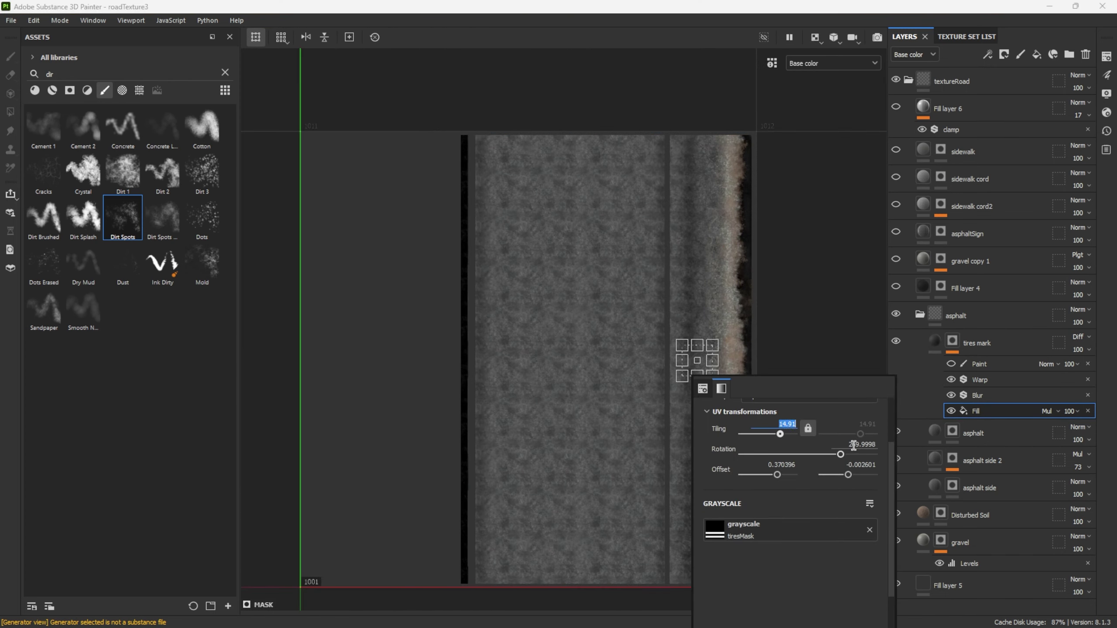
text(1.2)
mouse_move(626, 424)
mouse_down()
mouse_move(606, 424)
mouse_move(561, 366)
mouse_move(586, 485)
mouse_move(598, 279)
mouse_move(616, 338)
mouse_up()
key(F2)
- Show and select the paint effect in the tires mark mask, cycle through the mesh maps and display the full material
click(950, 364)
click(979, 364)
key(F3)
key(b)
key(b)
key(b)
key(m)
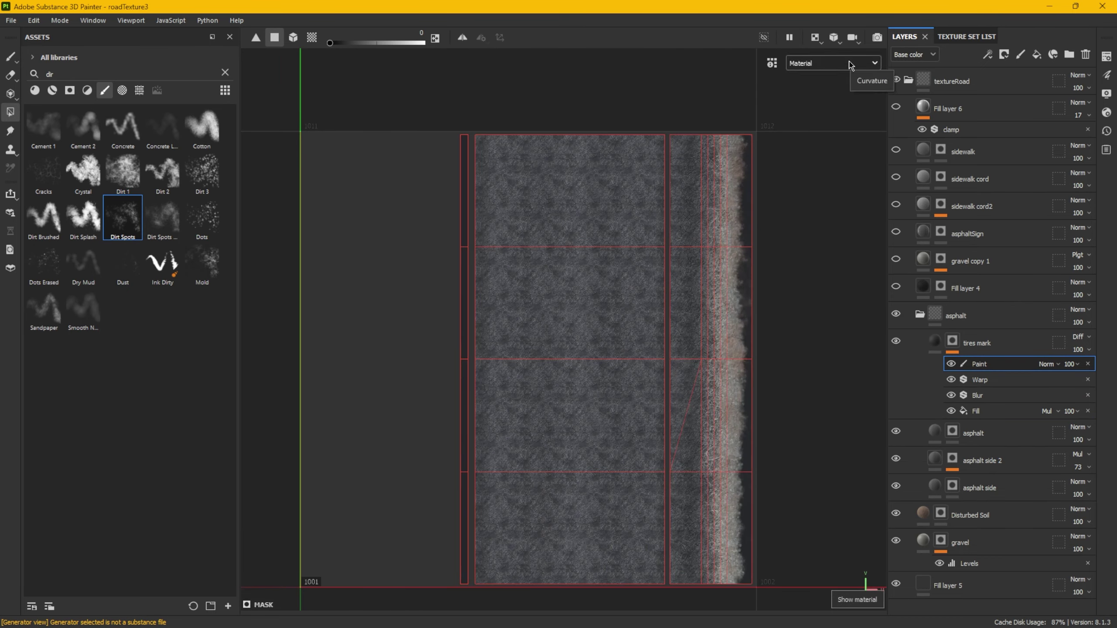
- Select the tires mark mask, activate the paint brush and rotate the environment lighting
click(952, 341)
key(1)
scroll(723, 297, down, 1)
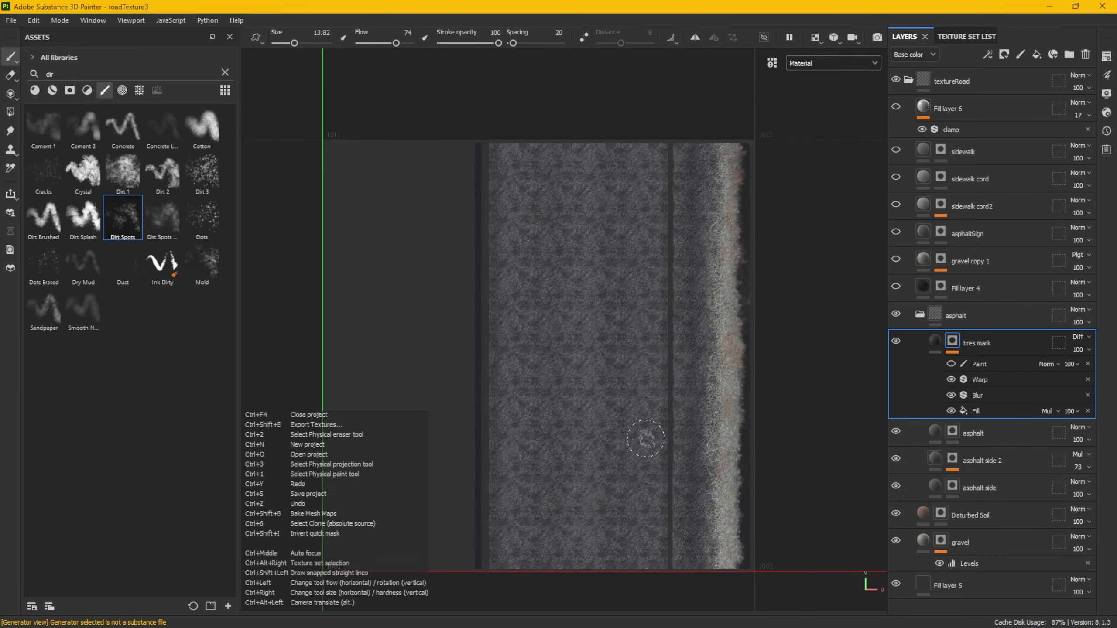
shift+right_drag(617, 434, 668, 434)
- Adjust the tires mark material, show the paint effect in its mask and set that effect to Multiply
click(935, 341)
right_click(783, 270)
click(875, 444)
click(950, 364)
click(979, 364)
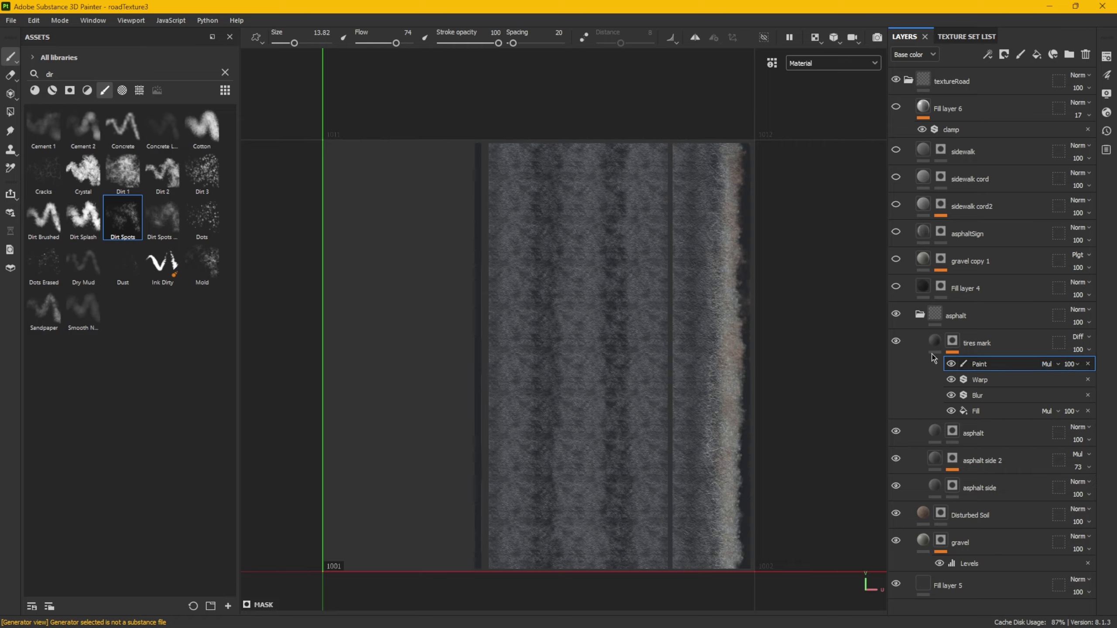
- Fine-tune the base color of the tires mark layer while checking the stripes in the 3D view
click(934, 341)
right_click(750, 270)
click(814, 500)
key(F2)
alt+drag(682, 304, 606, 407)
right_click(804, 280)
click(890, 510)
drag(902, 401, 889, 406)
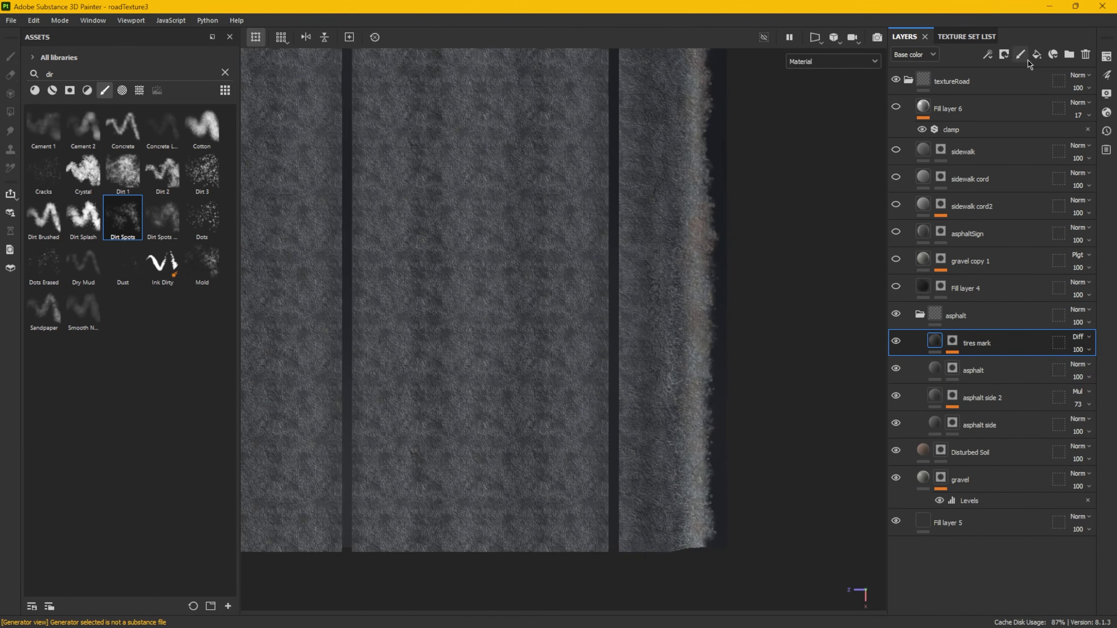
- Add a fill layer above tires mark with a bright red base color and a white mask
click(1036, 55)
right_click(704, 245)
click(792, 474)
drag(815, 333, 919, 283)
click(1003, 55)
click(1020, 72)
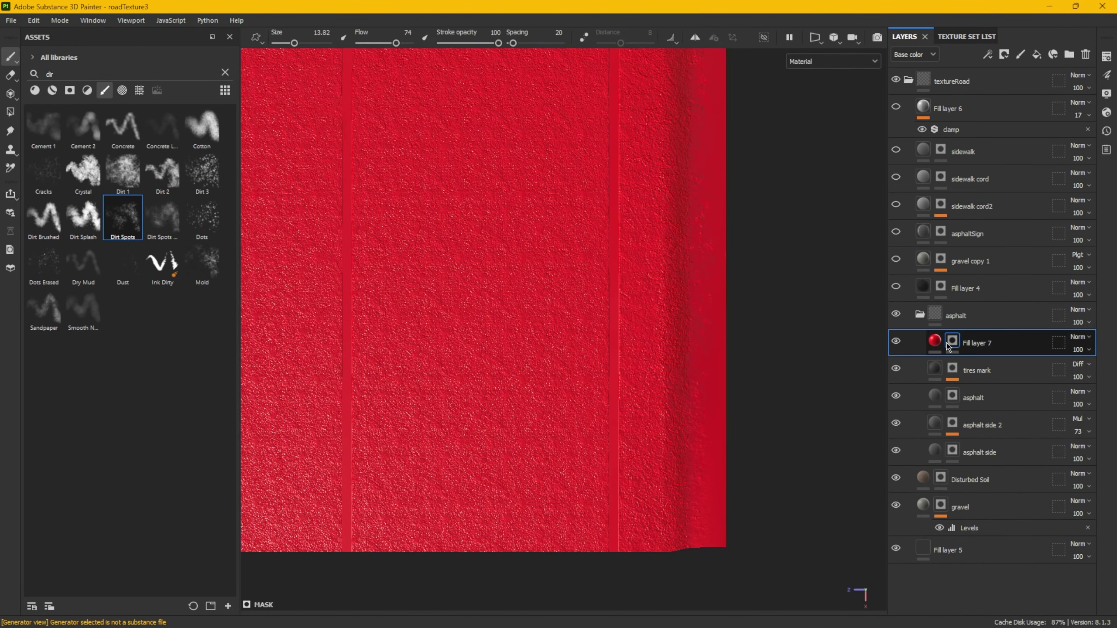
- Add a generator to the red fill layer's mask and assign the Grunge Paint Peeled resource to it
right_click(948, 343)
click(950, 422)
right_click(952, 341)
click(967, 366)
text(crack)
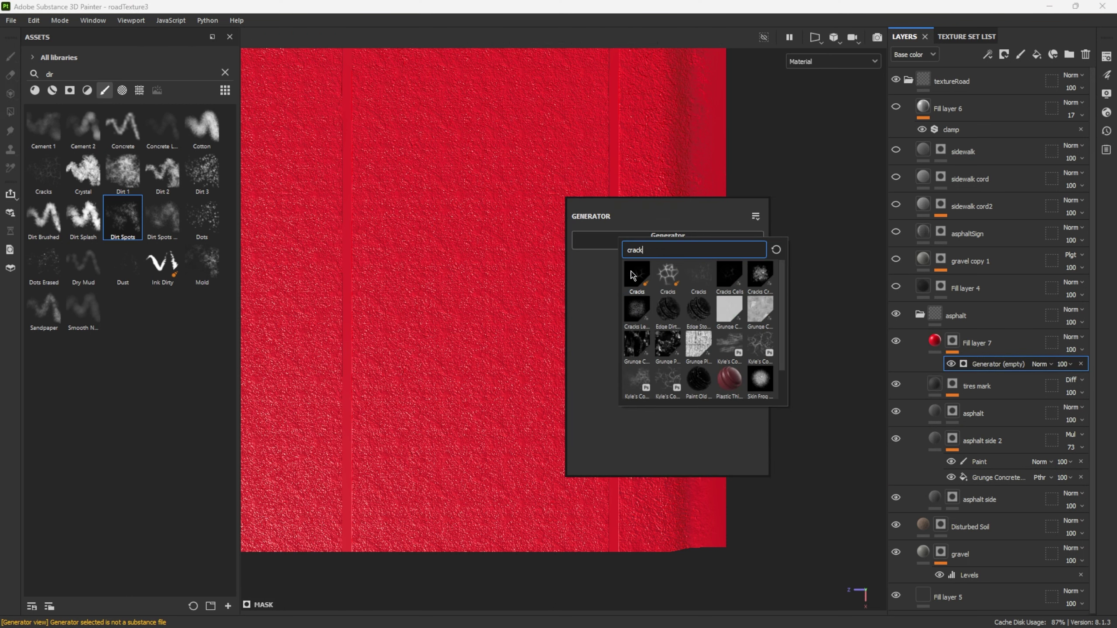
click(748, 350)
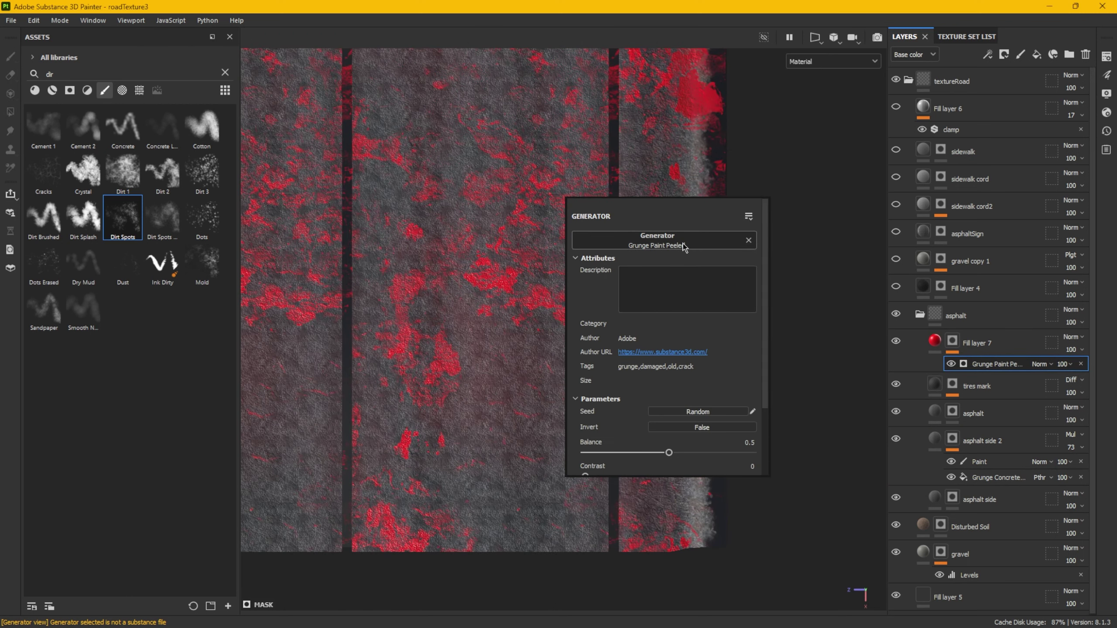
- Try other crack resources in the generator and replace Grunge Paint Peeled with Grunge Concrete Cracked
click(808, 313)
click(680, 237)
click(820, 308)
click(706, 245)
click(819, 316)
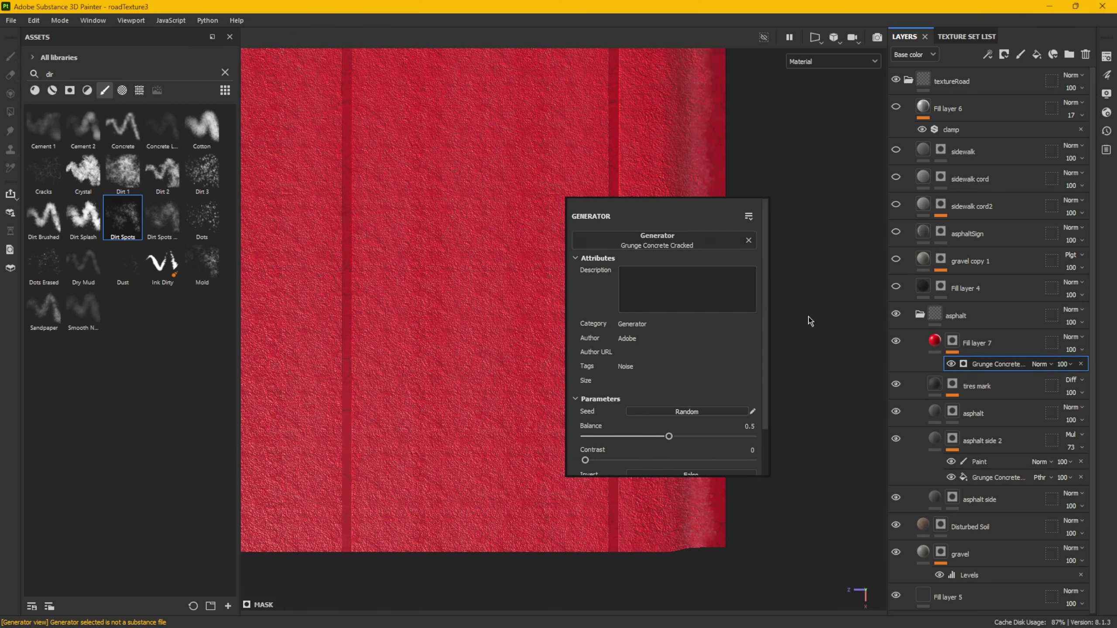
- Invert the cracked concrete generator and set balance 0.23, contrast 0.47, brush pattern 0.09, random mode on and rotation variation 38.89
scroll(642, 434, down, 1)
mouse_move(649, 436)
mouse_down()
mouse_move(611, 435)
mouse_move(647, 425)
mouse_up()
click(659, 440)
drag(611, 401, 663, 406)
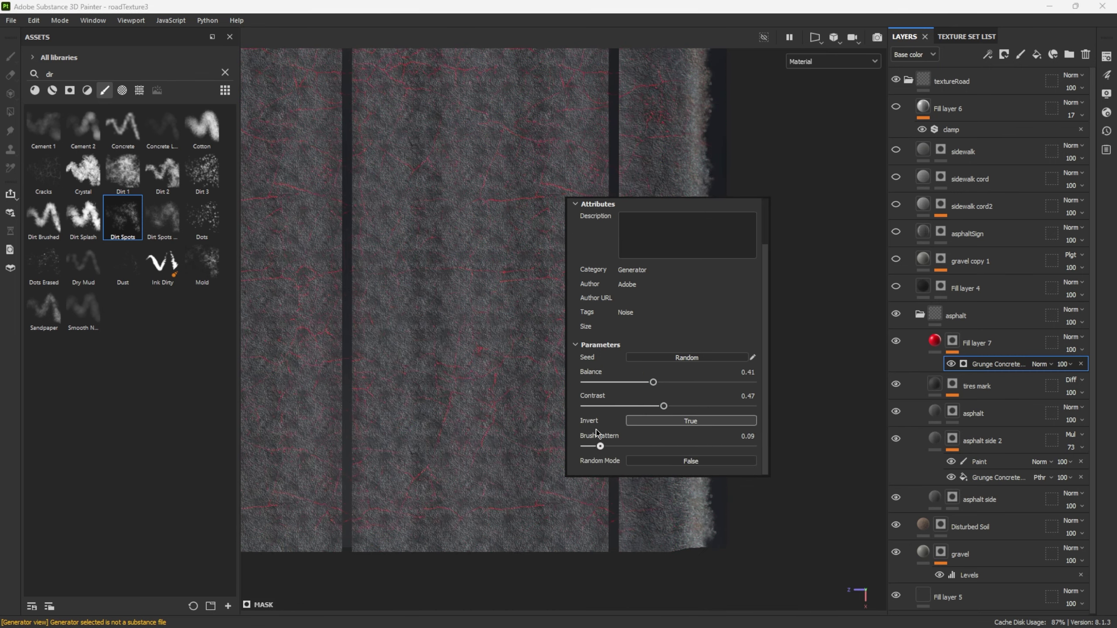
click(633, 461)
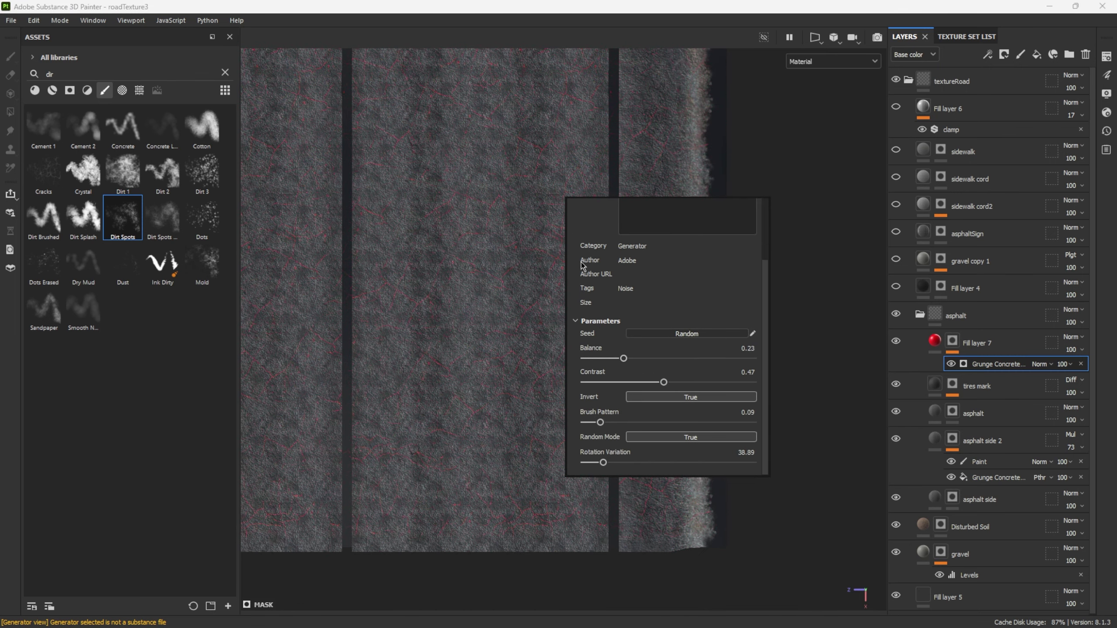
- Set the crack fill layer's height to -0.2884 and its base color to black (000000)
alt+middle_drag(541, 273, 578, 374)
click(934, 341)
right_click(732, 259)
scroll(791, 418, down, 5)
drag(817, 465, 795, 465)
click(803, 411)
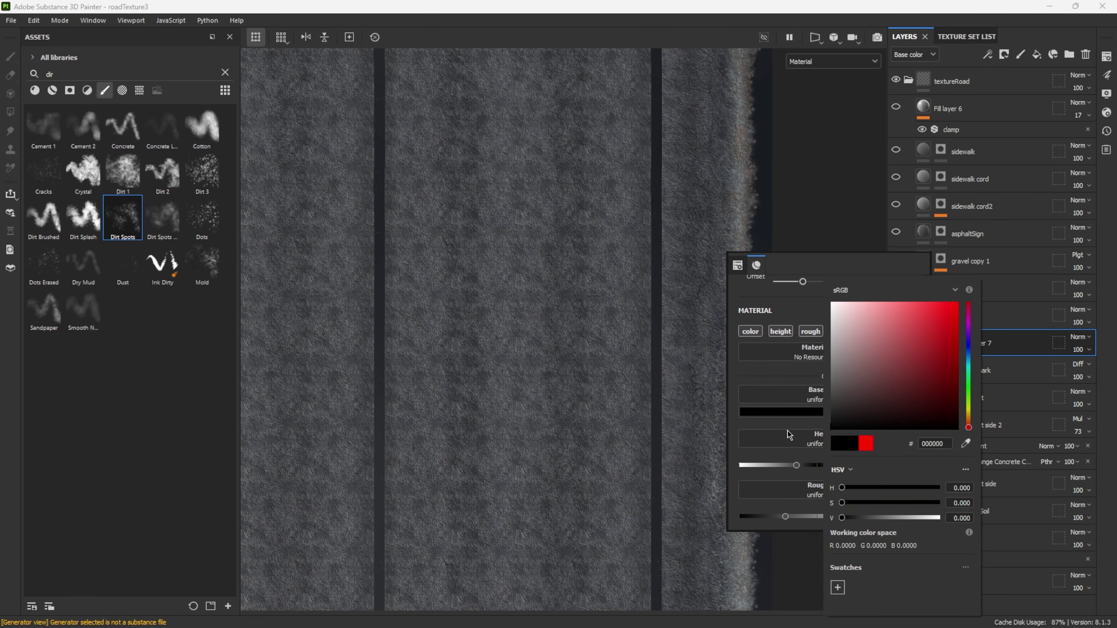
click(750, 334)
- Set the balance of the Grunge Concrete Cracked generator to 0.34 and check the cracks on the road
scroll(825, 370, up, 3)
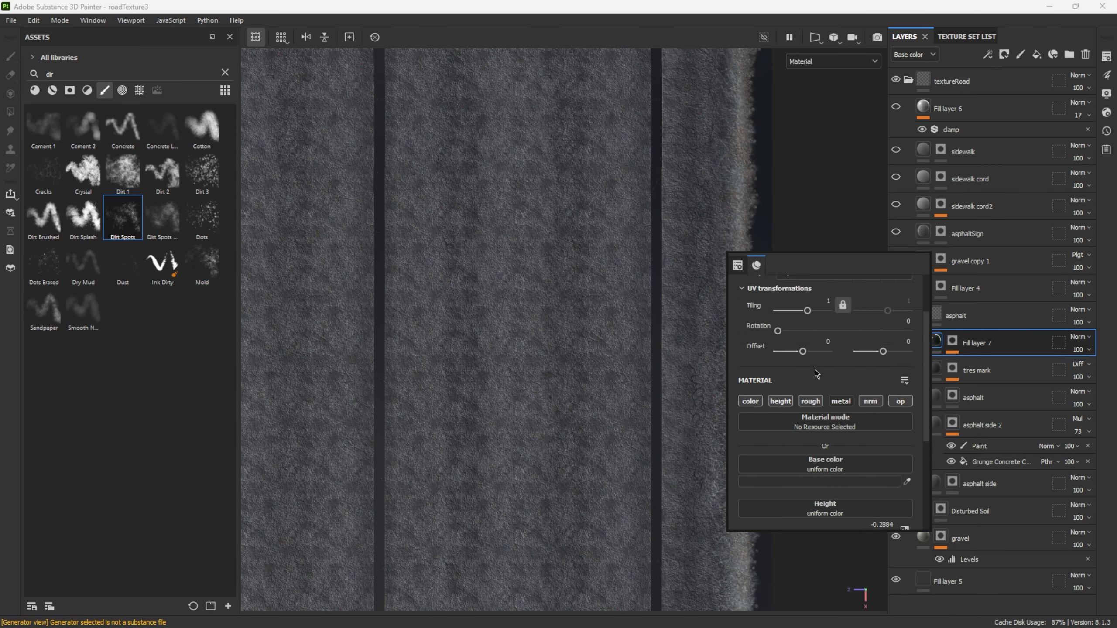
scroll(820, 316, down, 3)
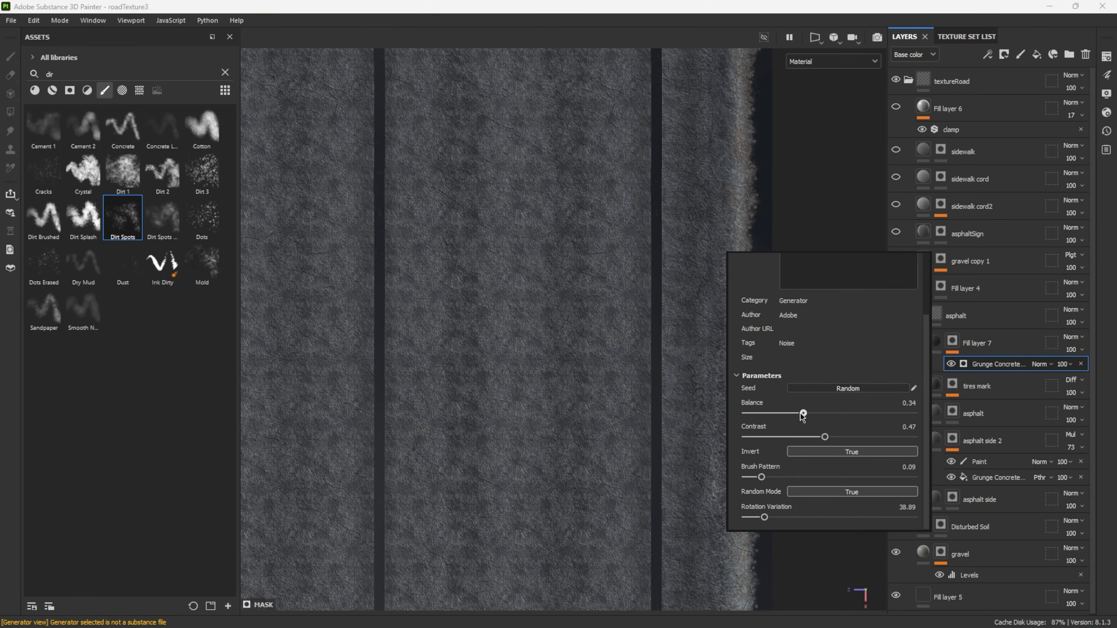
mouse_move(705, 440)
alt+mouse_down()
mouse_move(466, 424)
mouse_move(651, 422)
alt+mouse_up()
- Add a paint effect to Fill layer 7's mask, polygon-fill the roadside white and compare with the layer hidden
right_click(1004, 364)
click(1004, 491)
key(4)
scroll(704, 185, down, 2)
drag(710, 149, 629, 344)
key(F3)
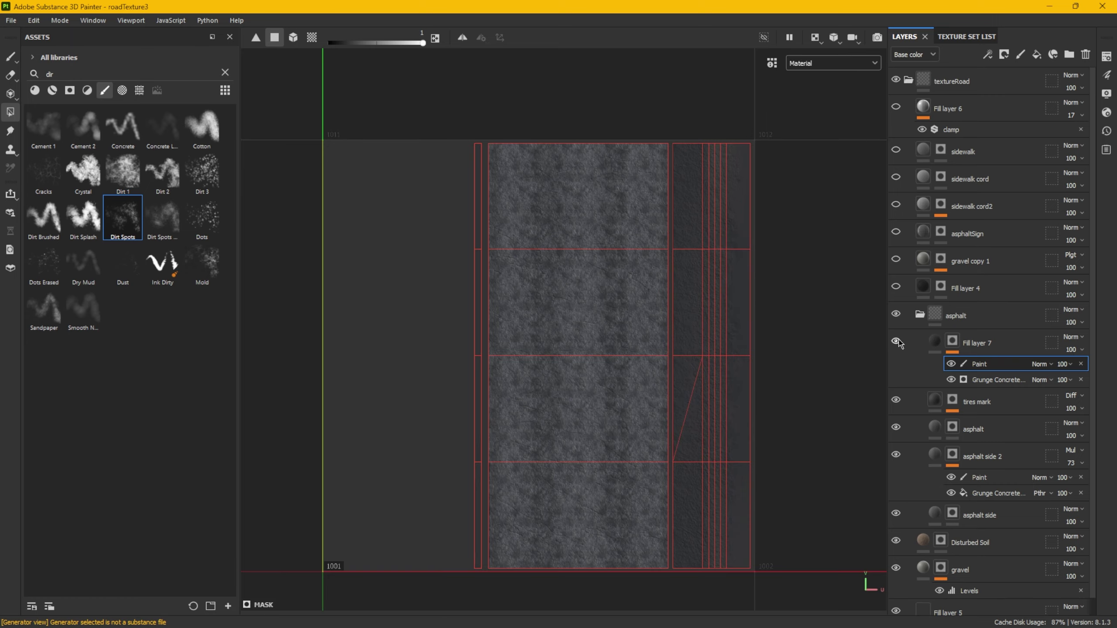
click(897, 343)
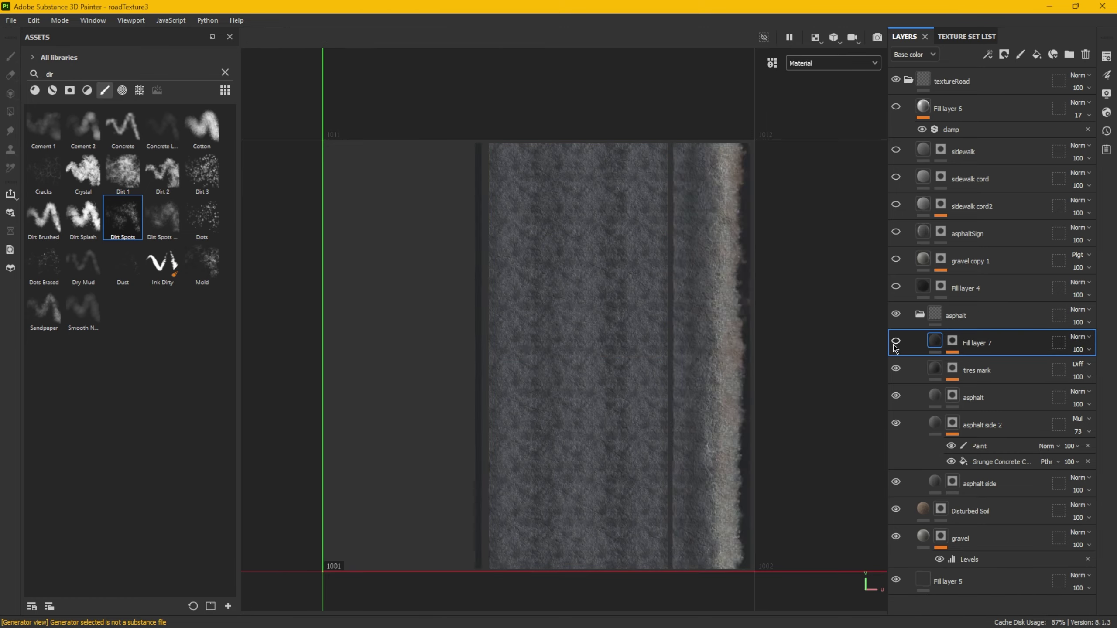
click(897, 343)
- Polygon-fill the roadside and the opposite narrow strip with black in Fill layer 7's mask paint
click(952, 352)
key(x)
click(711, 308)
click(479, 410)
scroll(694, 349, up, 4)
scroll(624, 365, down, 3)
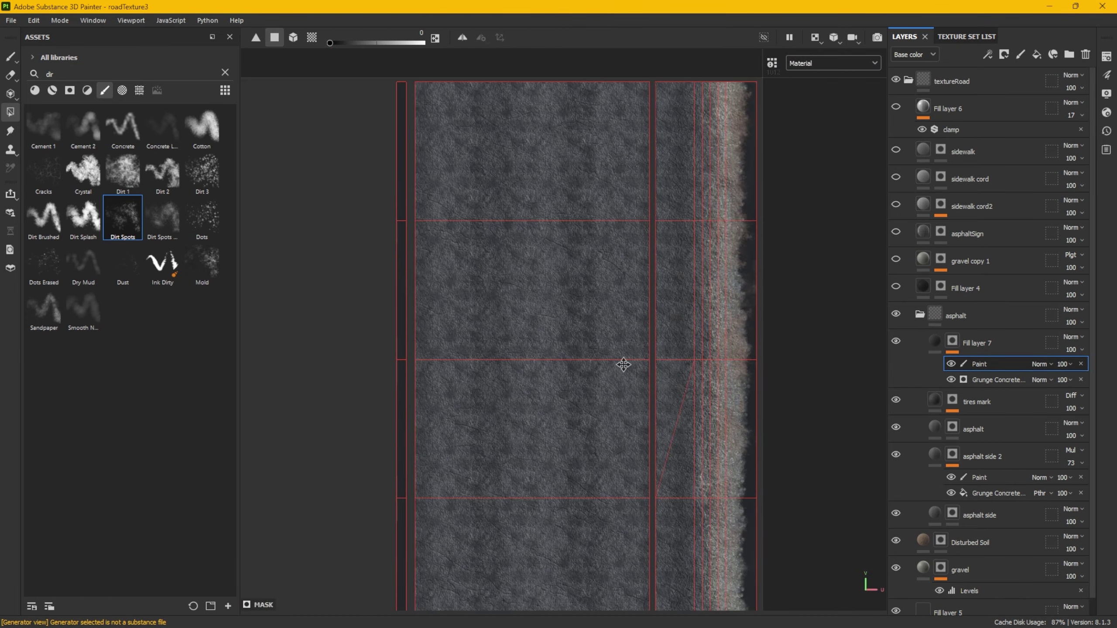
- Set Fill layer 7's blend mode to Multiply and return to its mask
click(934, 342)
alt+middle_drag(621, 379, 627, 365)
click(1072, 337)
click(1068, 50)
click(952, 342)
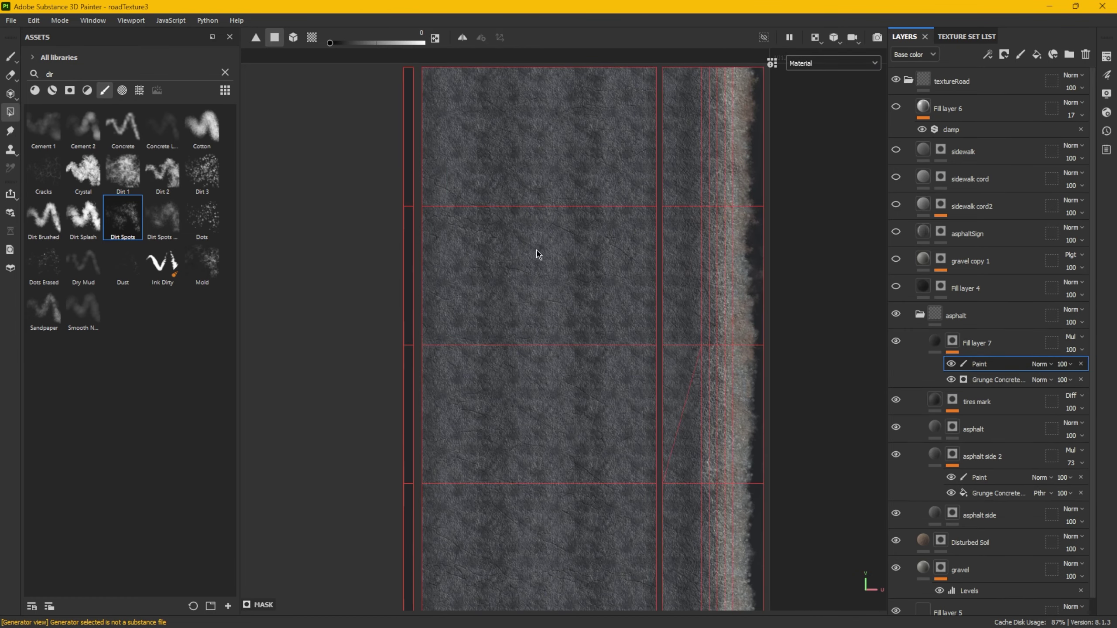
- Paint in Fill layer 7's mask with the Dirt 2 brush at size 18.64 to break up the cracks across the lanes
scroll(543, 202, up, 1)
ctrl+right_drag(426, 184, 460, 184)
scroll(605, 273, up, 2)
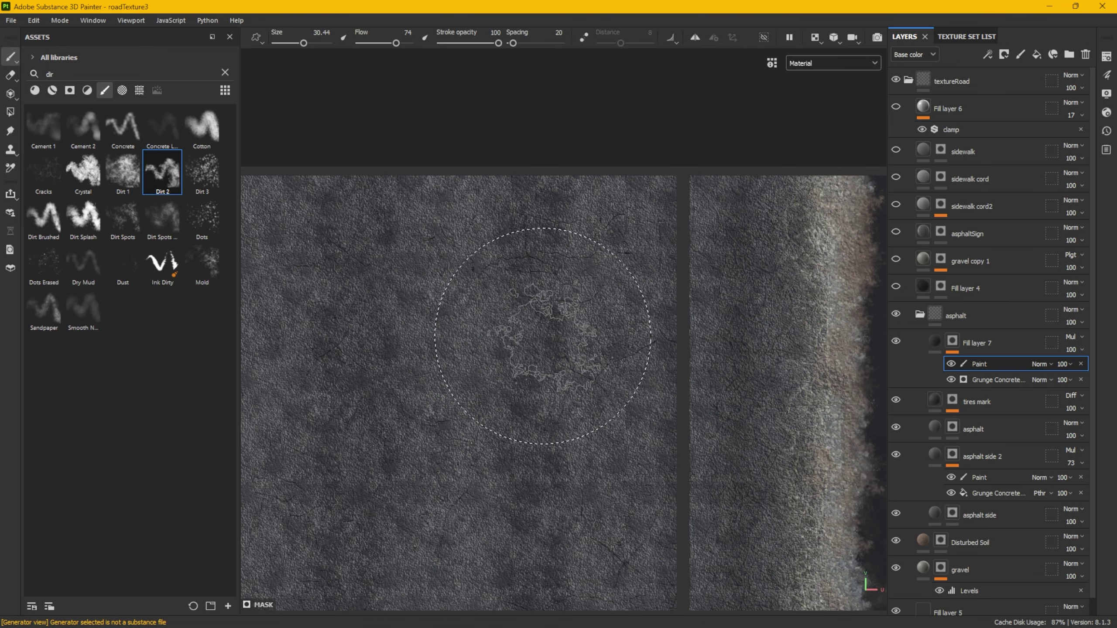
key(bracketleft)
alt+middle_drag(350, 335, 457, 256)
scroll(600, 282, down, 1)
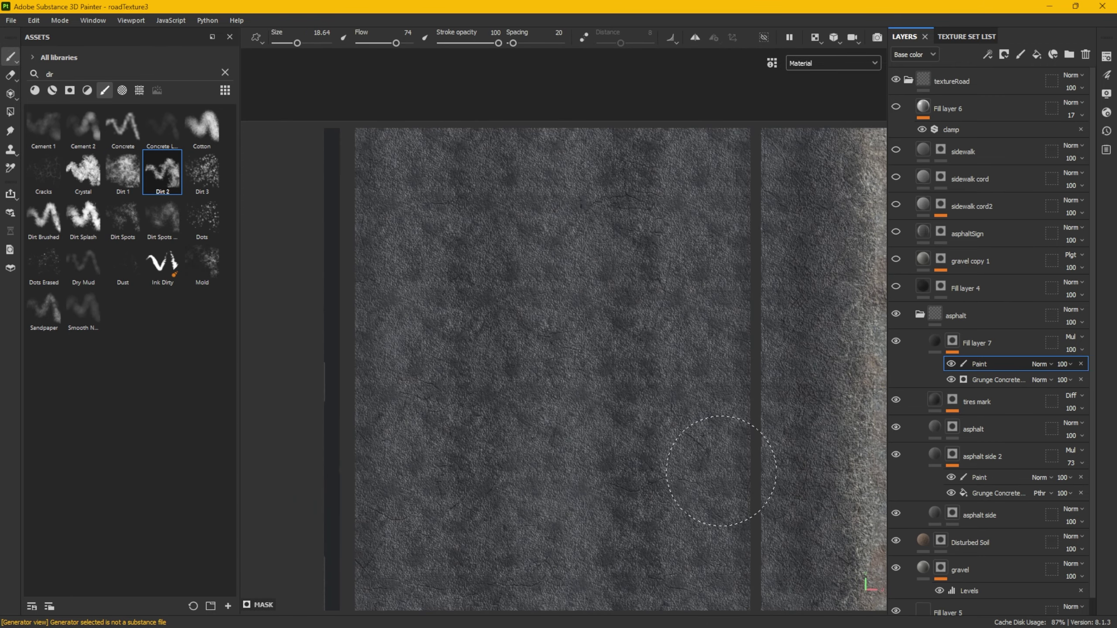
scroll(625, 281, down, 1)
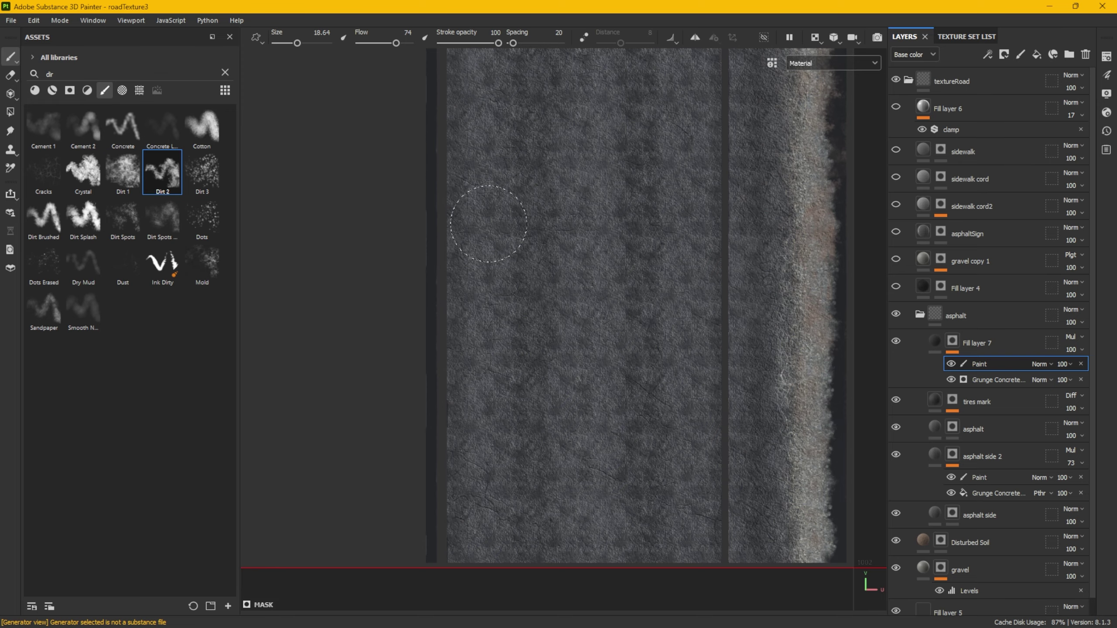
- Collapse the asphalt folder and organize Fill layer 4, Disturbed Soil and gravel in a folder named side road
scroll(489, 224, down, 1)
key(F2)
scroll(506, 294, down, 3)
alt+drag(506, 295, 585, 422)
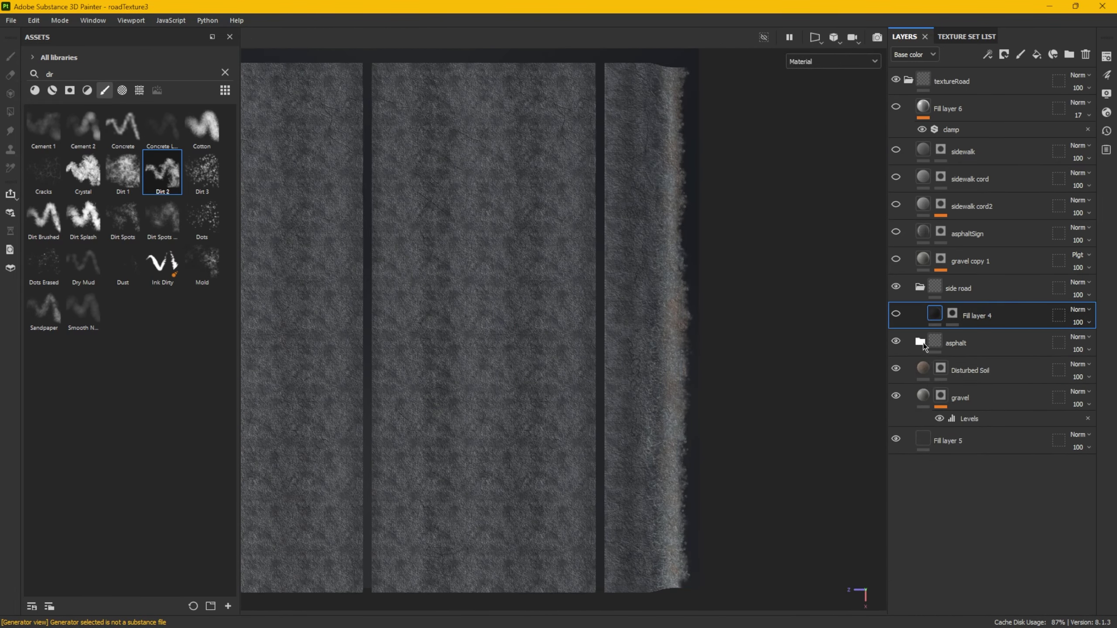
scroll(659, 352, up, 3)
alt+drag(659, 352, 747, 308)
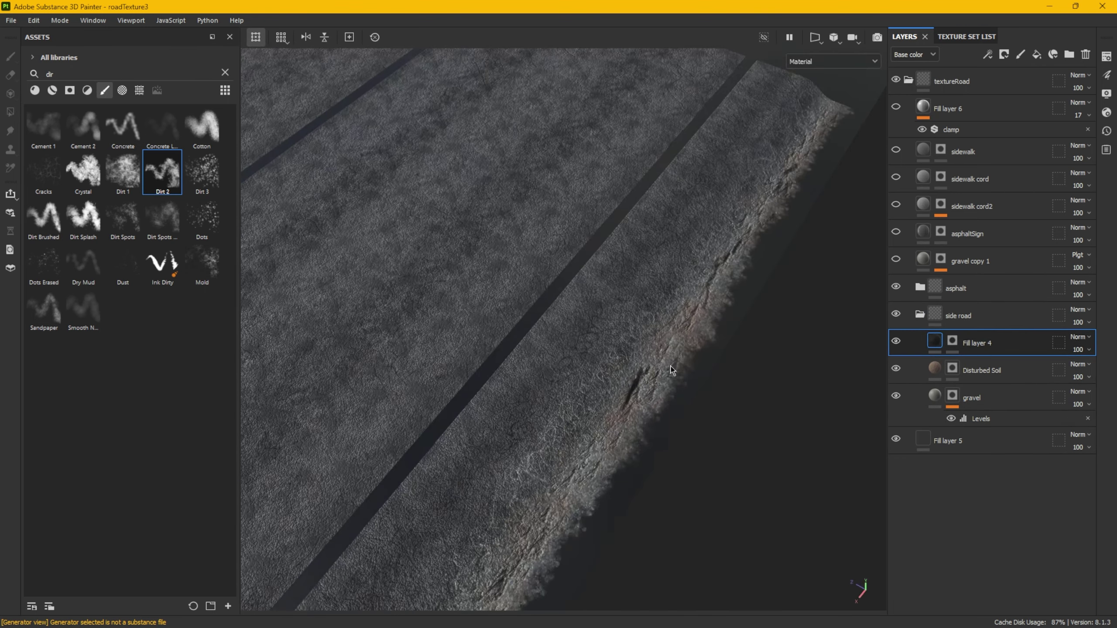
- Select Fill layer 4's mask, compare the road with the asphalt folder hidden and shown, and hide Fill layer 5
right_click(846, 421)
click(952, 341)
alt+shift+drag(660, 383, 747, 374)
click(895, 286)
click(895, 286)
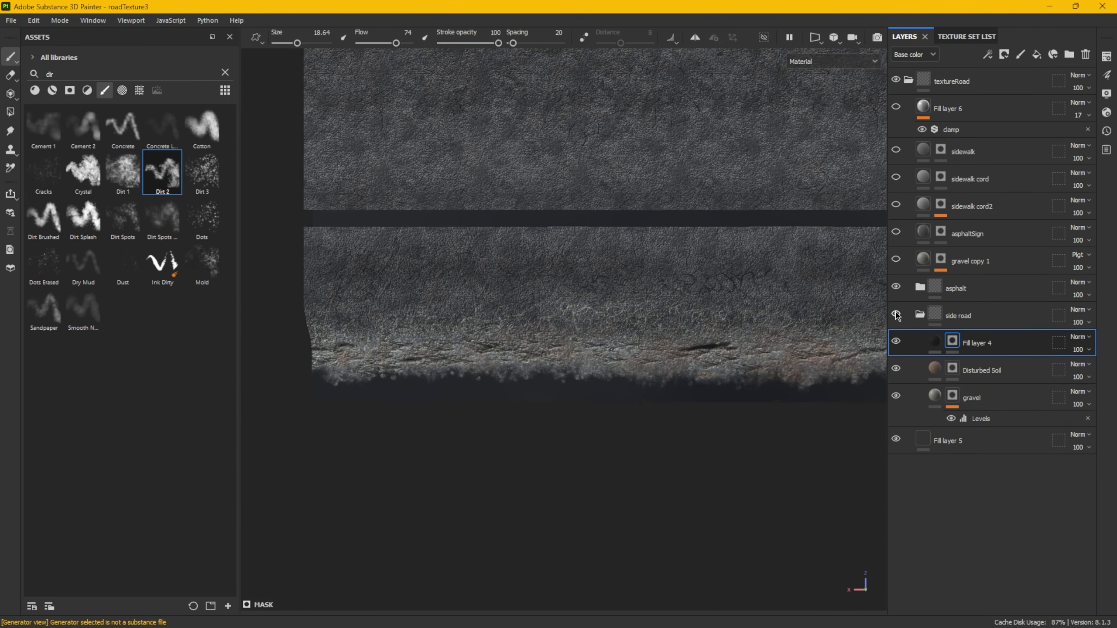
click(895, 439)
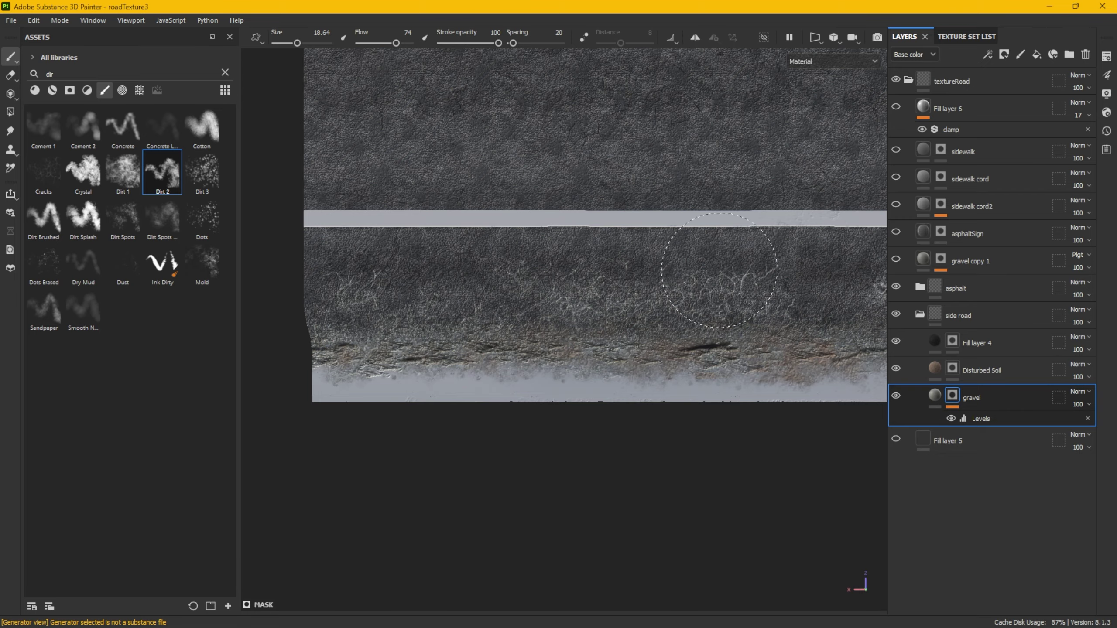
- Duplicate Fill layer 4 in the side road folder, hide the original and select the copy's mask
alt+middle_drag(815, 311, 475, 320)
alt+middle_drag(813, 292, 727, 260)
alt+drag(728, 261, 585, 225)
alt+middle_drag(585, 225, 524, 361)
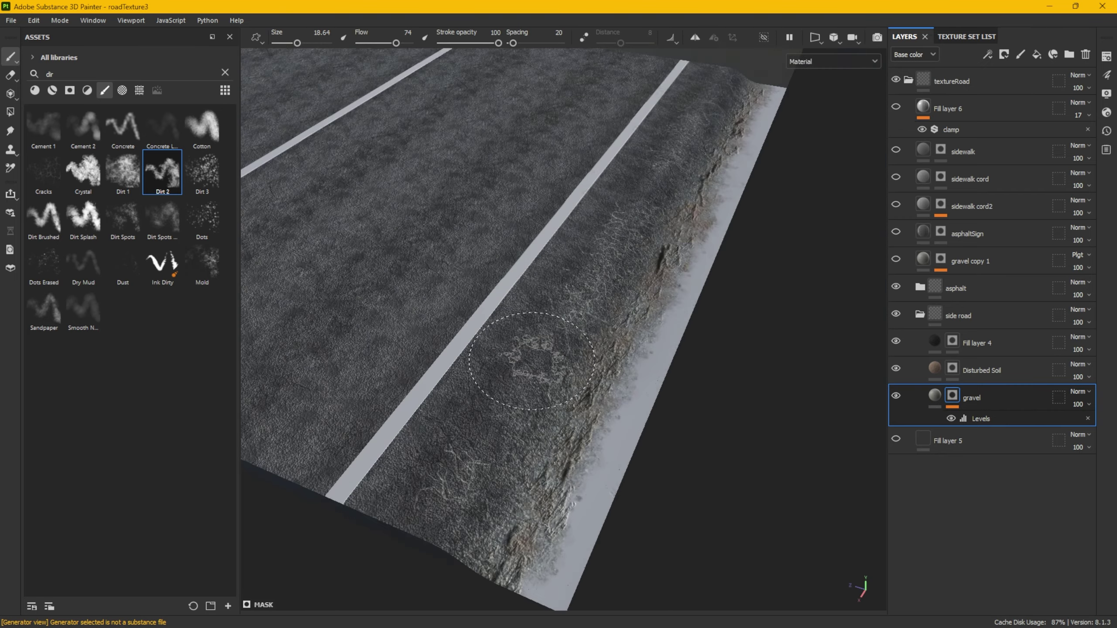
key(F3)
alt+middle_drag(730, 325, 712, 461)
alt+right_drag(713, 461, 813, 444)
click(985, 345)
key(ctrl+d)
click(896, 368)
click(952, 341)
- Search the assets for crack and add a Grunge Cracked Deep generator to the mask of Fill layer 4 copy 1
alt+middle_drag(699, 365, 660, 309)
double_click(142, 71)
text(crack)
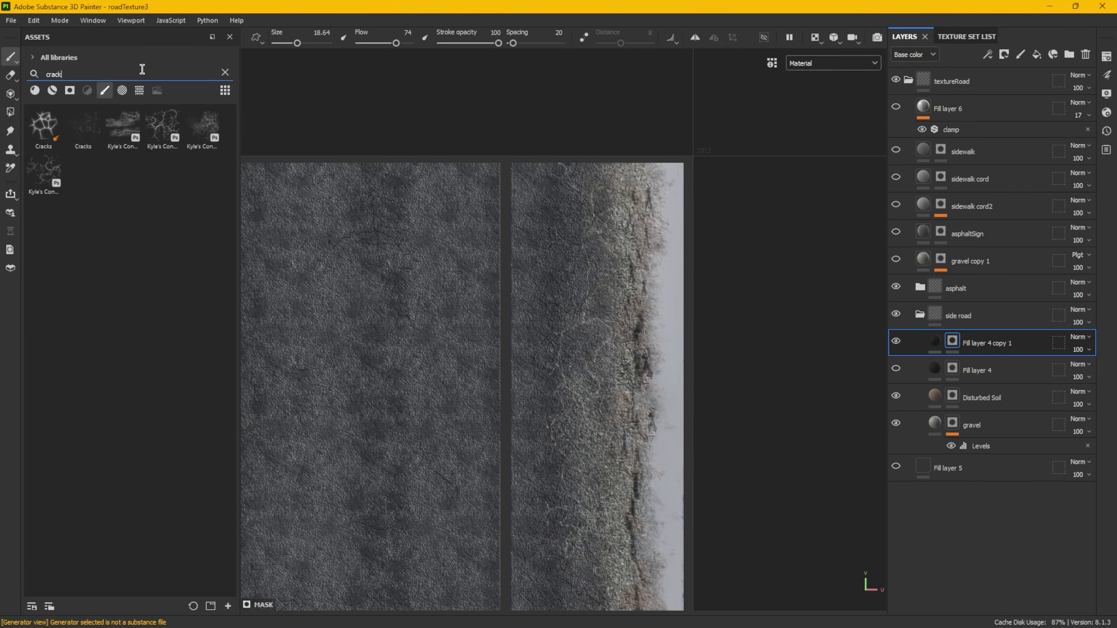
right_click(720, 292)
click(713, 288)
text(crack)
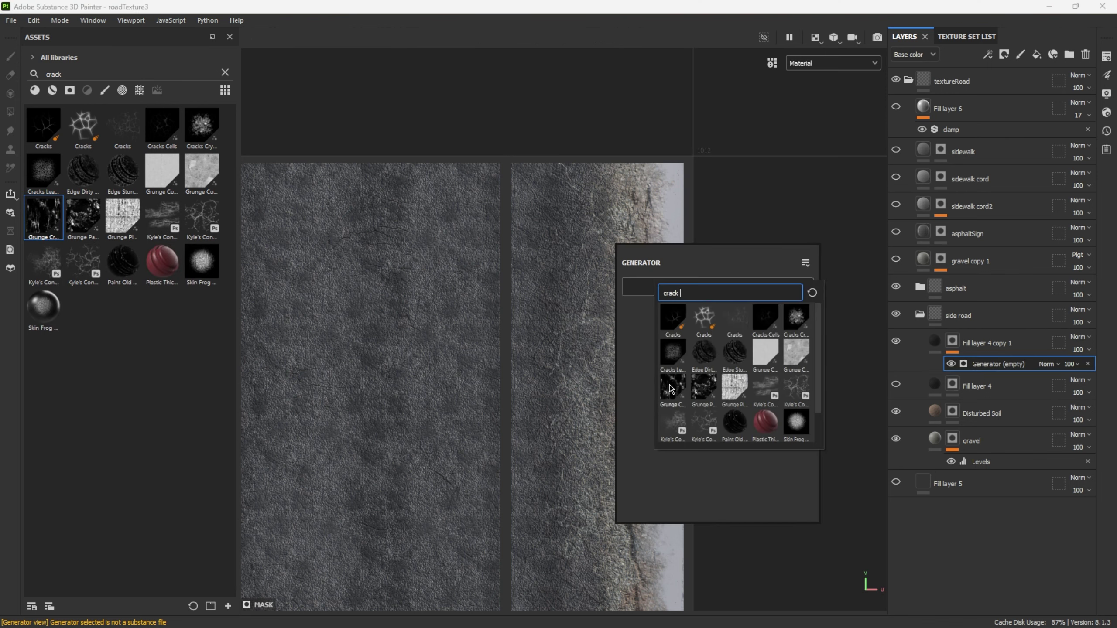
click(670, 387)
- Set the Grunge Cracked Deep generator's balance to 0.62 and flip its pattern vertically
alt+middle_drag(747, 462, 686, 225)
alt+right_drag(757, 285, 815, 269)
right_click(814, 270)
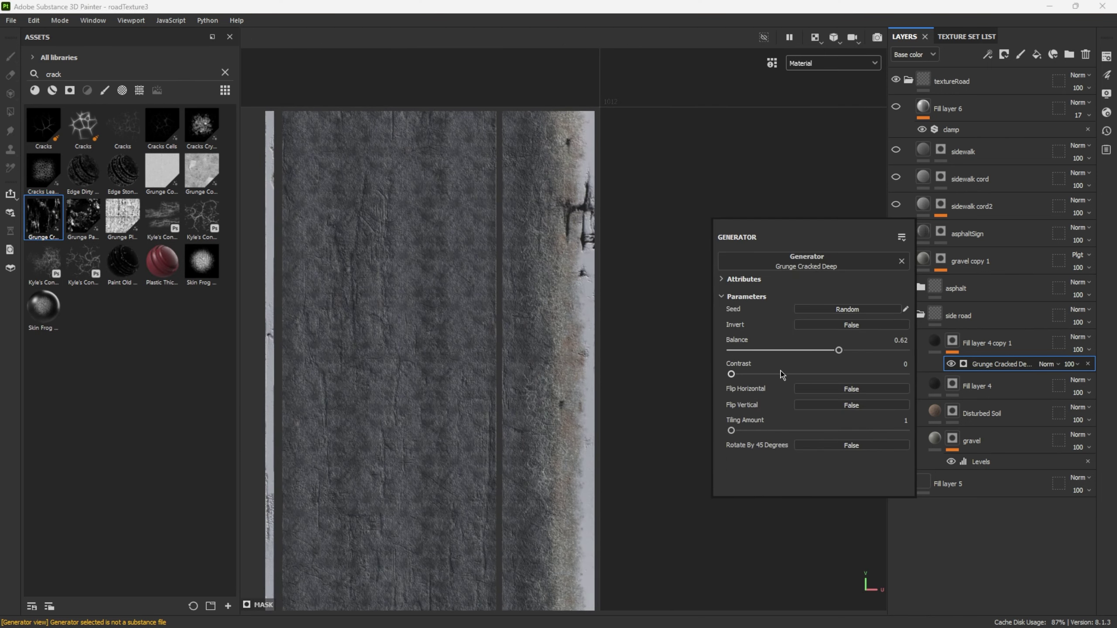
click(825, 403)
alt+middle_drag(540, 407, 563, 329)
- Compare the roadside with Fill layer 4 shown and hidden, and increase the Grunge Cracked Deep generator's balance
click(895, 382)
mouse_move(580, 328)
alt+right_down()
mouse_move(633, 334)
mouse_move(572, 339)
alt+right_up()
click(895, 382)
right_click(775, 334)
drag(799, 396, 821, 397)
right_click(953, 343)
click(974, 424)
key(ctrl+z)
- Add a Grunge Paint Peeled generator above Grunge Cracked Deep in the mask of Fill layer 4 copy 1
right_click(953, 343)
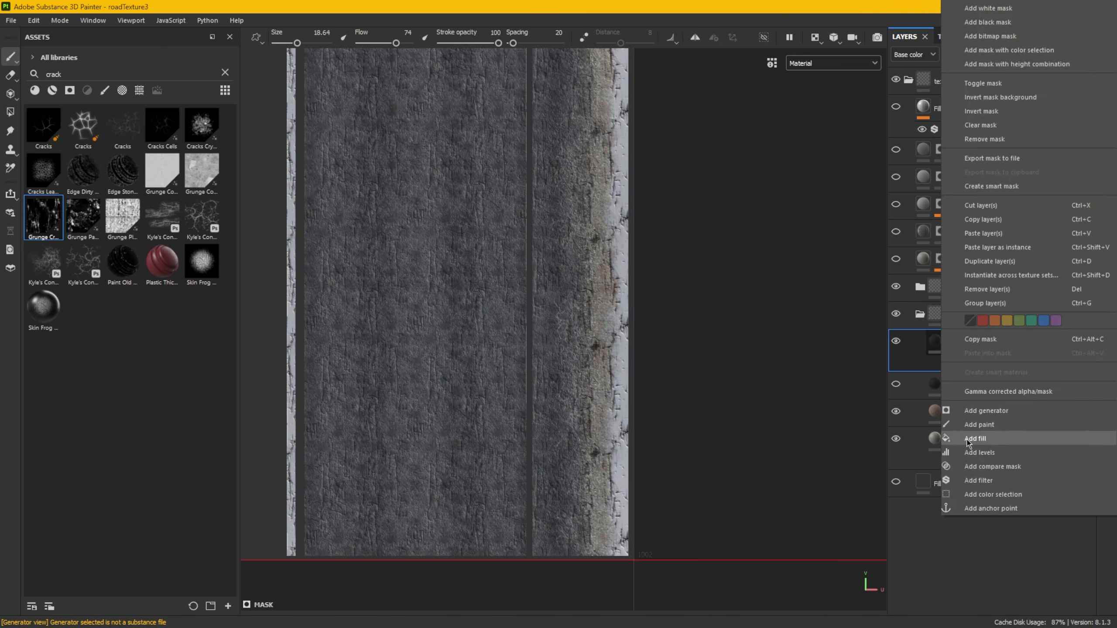
click(974, 409)
right_click(798, 281)
click(802, 274)
click(932, 333)
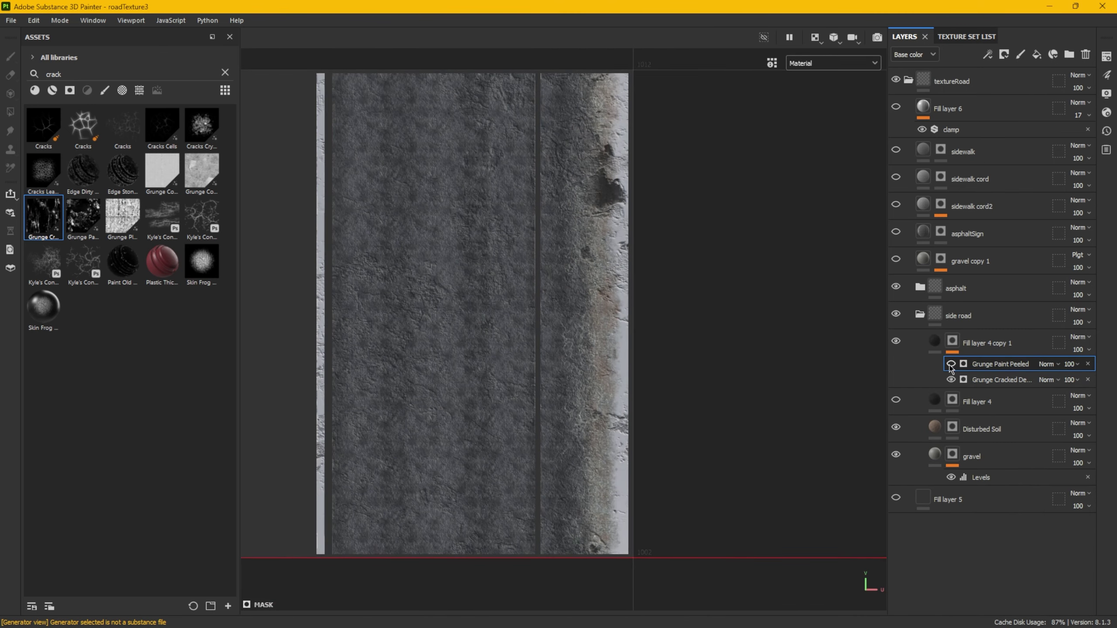
- Try the Overlay blend mode on the Grunge Paint Peeled generator
click(1048, 363)
click(1060, 198)
click(952, 365)
- Set the Grunge Paint Peeled generator's blend mode to Multiply and compare the roadside with it hidden and shown
click(1048, 364)
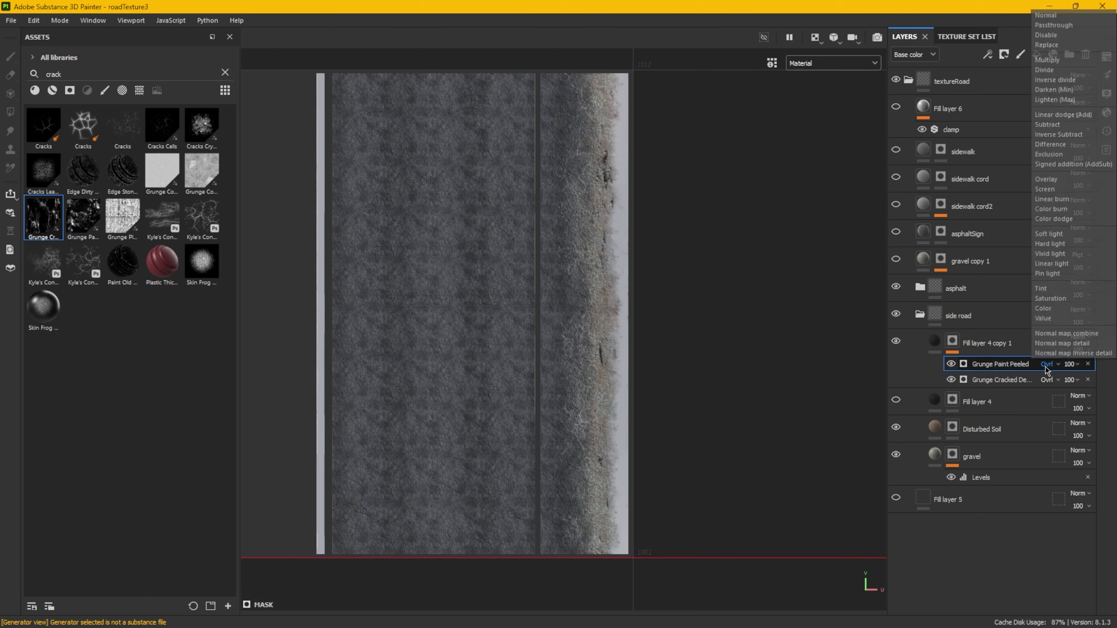
click(1053, 26)
click(952, 366)
click(952, 366)
scroll(601, 269, up, 2)
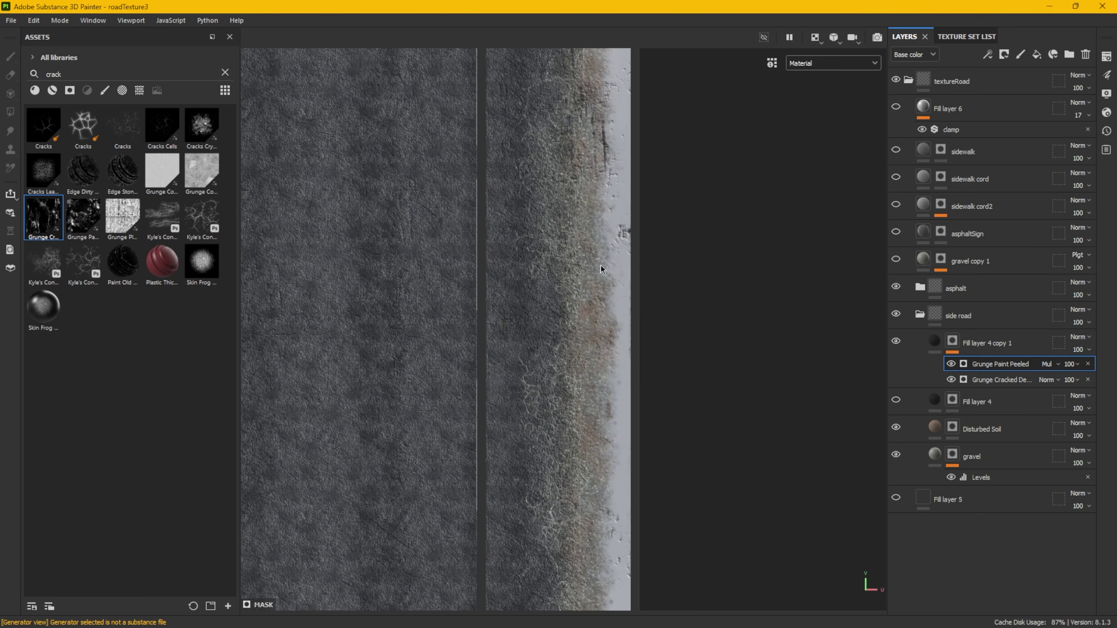
- Try the Overlay blend mode on the Grunge Paint Peeled generator with the Grunge Cracked Deep generator hidden
click(935, 349)
right_click(753, 384)
scroll(777, 382, down, 1)
click(757, 242)
alt+shift+drag(712, 268, 857, 281)
click(967, 382)
click(1050, 365)
click(1058, 198)
click(950, 379)
- Hide the Disturbed Soil and gravel layers in the side road folder to isolate the cracked asphalt edge
scroll(703, 326, down, 1)
alt+middle_drag(747, 325, 551, 306)
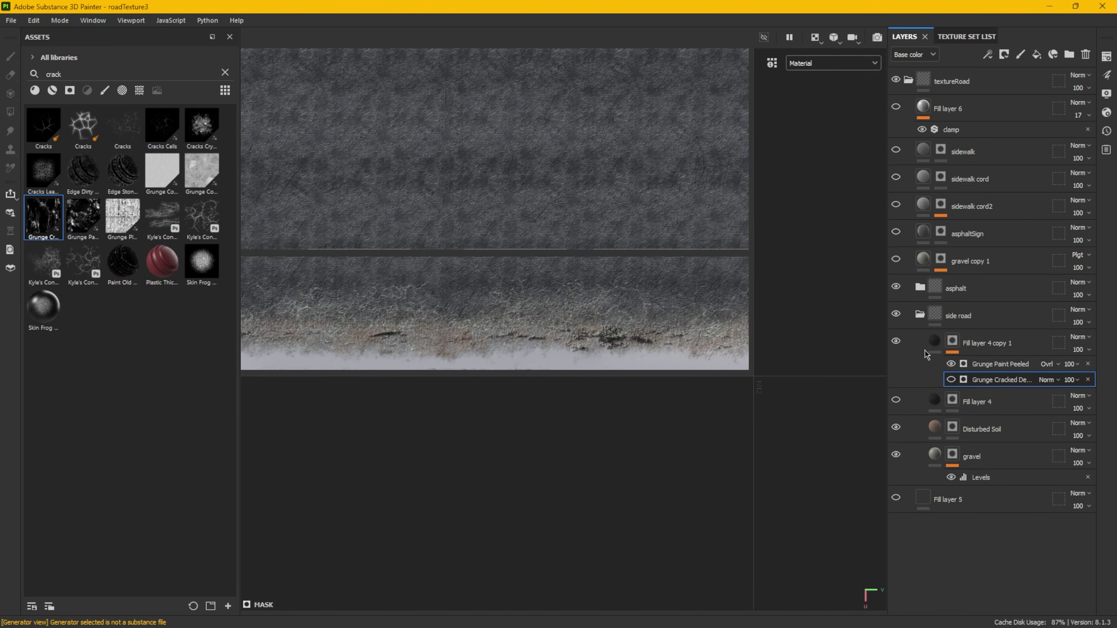
alt+middle_drag(477, 304, 657, 309)
click(896, 427)
click(898, 454)
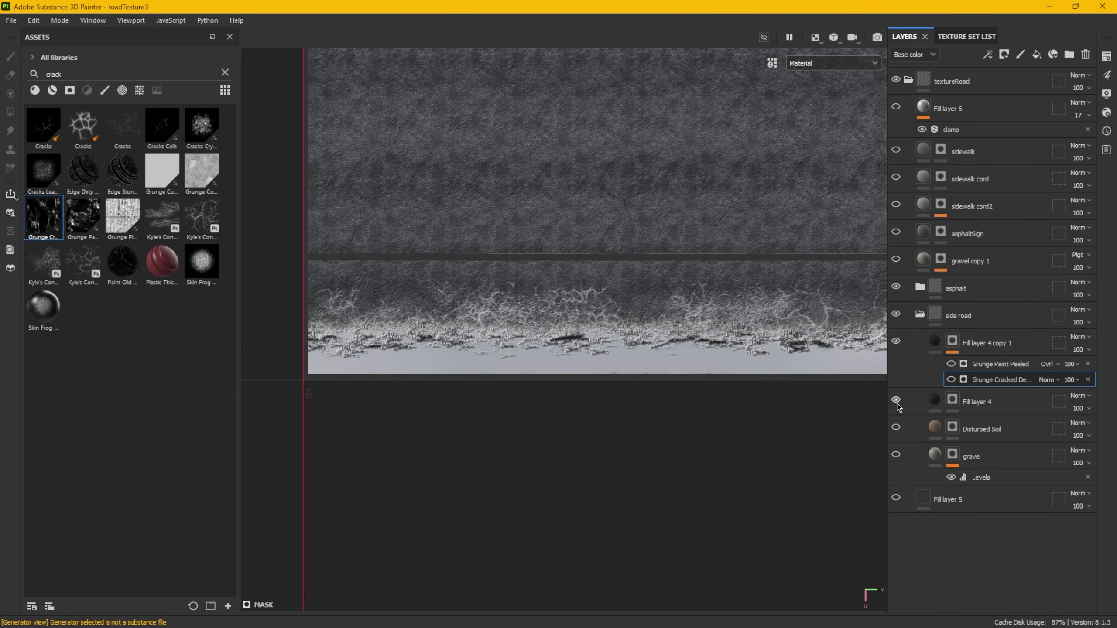
alt+middle_drag(605, 353, 574, 349)
- Clear the generators from Fill layer 4 copy 1's mask and add a new Grunge Cracked Deep generator with tiling amount 4
right_click(953, 342)
click(992, 125)
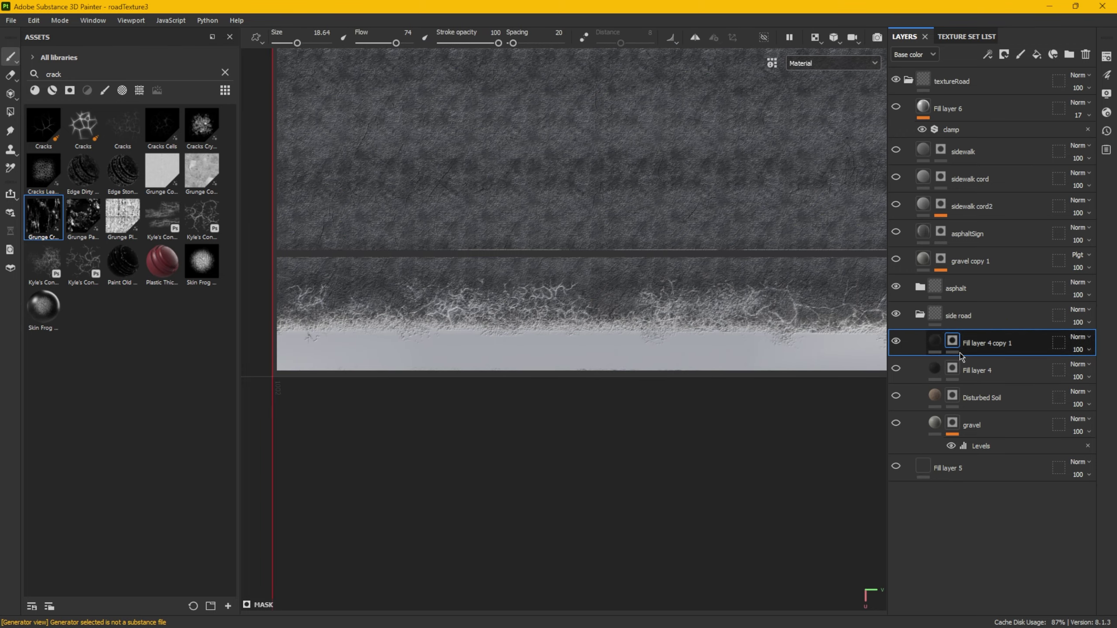
right_click(953, 344)
click(985, 374)
right_click(571, 301)
drag(43, 216, 634, 277)
alt+middle_drag(702, 353, 671, 364)
right_click(671, 365)
drag(659, 510, 698, 511)
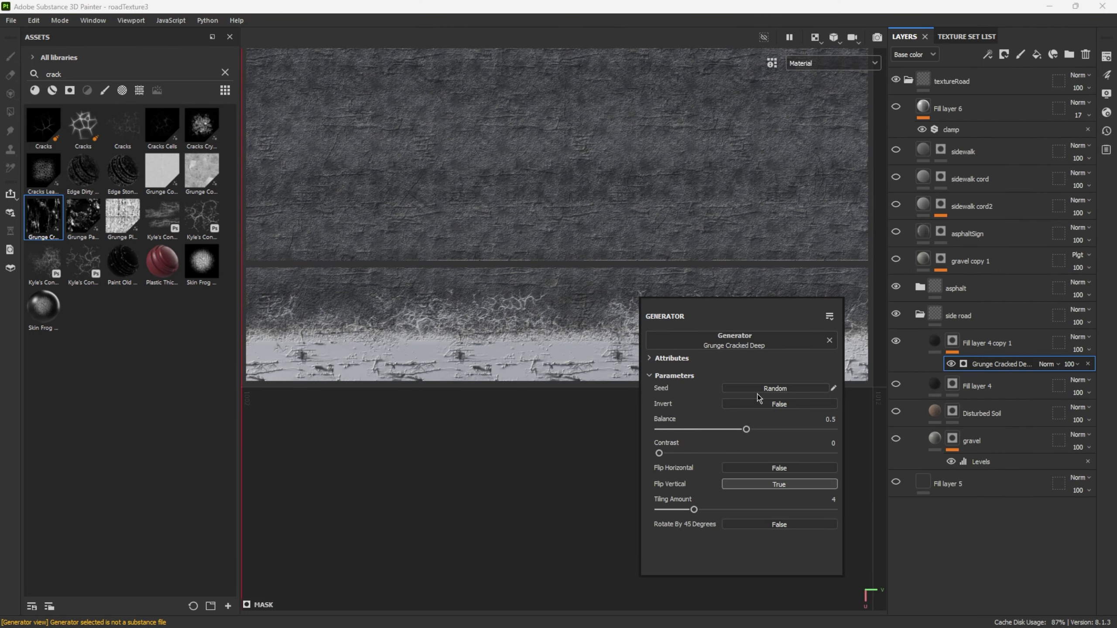
- Invert the Grunge Cracked Deep generator and check the roadside in the 3D view
click(767, 404)
click(767, 405)
key(F2)
right_click(659, 417)
click(765, 454)
mouse_move(545, 396)
alt+mouse_down()
mouse_move(651, 374)
mouse_move(519, 480)
mouse_move(411, 434)
alt+mouse_up()
alt+middle_drag(411, 434, 349, 369)
- Add a Grunge Paint Peeled generator above Grunge Cracked Deep in the mask of Fill layer 4 copy 1, blended with Overlay
right_click(952, 342)
click(962, 454)
right_click(822, 327)
drag(82, 216, 879, 308)
click(1049, 364)
click(1007, 215)
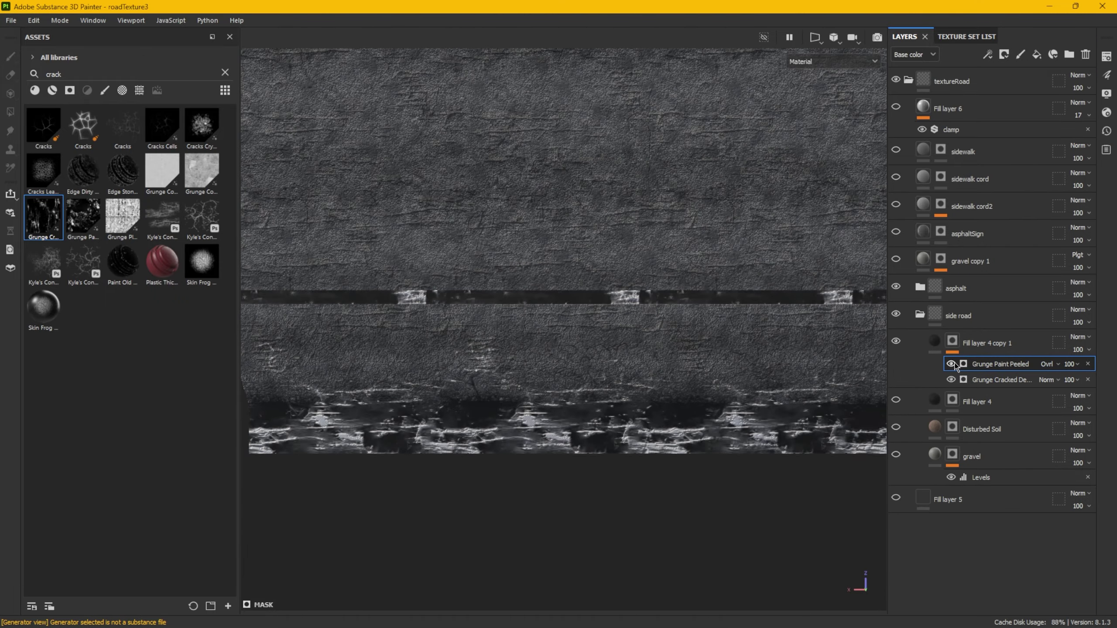
- Switch Grunge Paint Peeled to Normal blending, set its balance to 0.51 and toggle its horizontal and vertical flips
click(1049, 364)
click(990, 20)
key(F2)
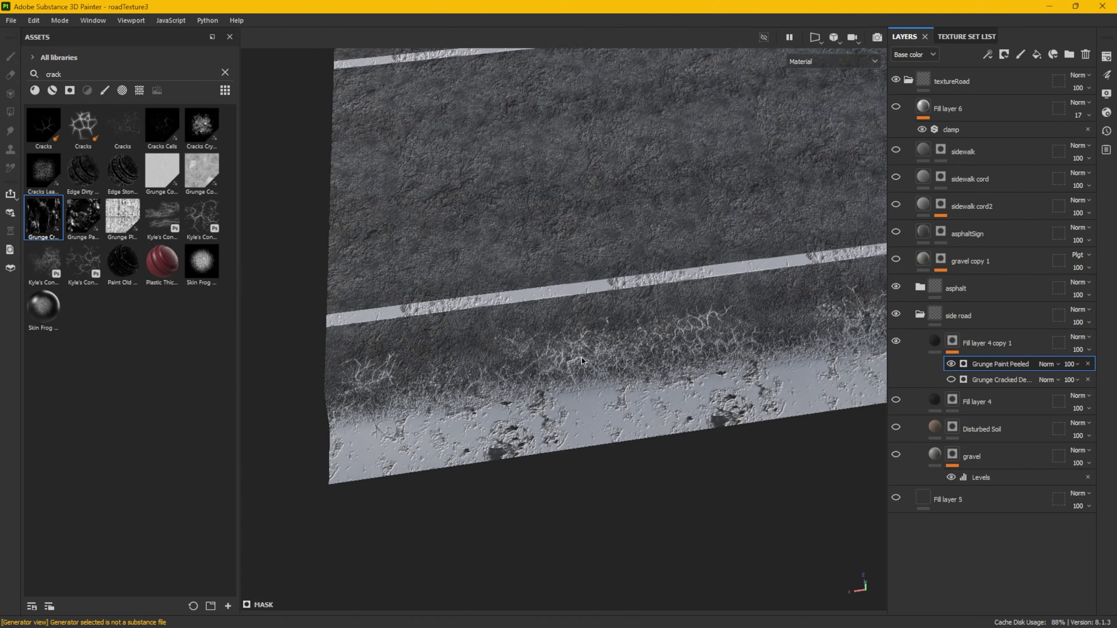
alt+drag(581, 358, 606, 379)
right_click(710, 381)
drag(776, 443, 778, 442)
click(809, 482)
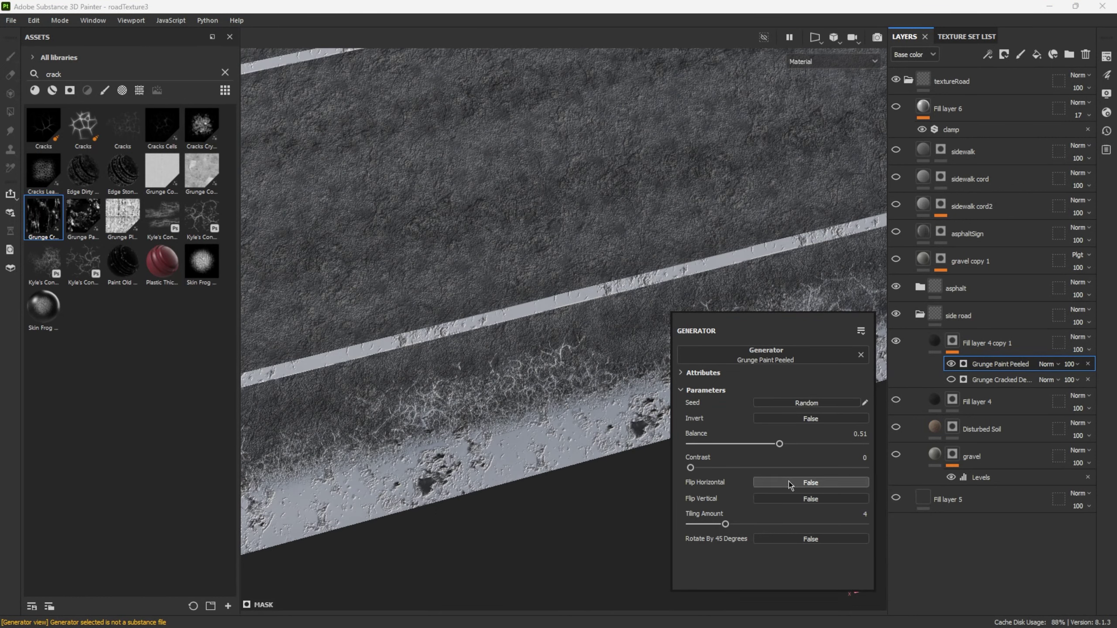
click(800, 499)
- Show Grunge Cracked Deep again and try the Multiply blend mode on the new Grunge Paint Peeled generator
ctrl+alt+drag(633, 352, 440, 464)
click(951, 379)
click(1048, 364)
click(998, 66)
click(950, 364)
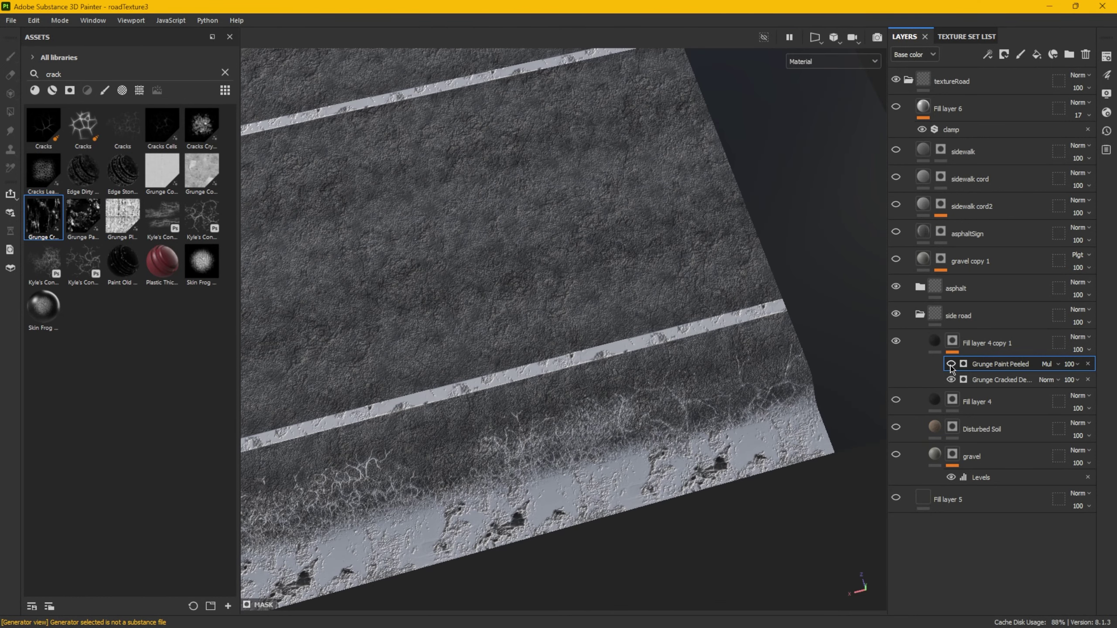
- Set the Grunge Paint Peeled generator's blend mode to Soft light and compare the roadside with each generator's visibility toggled
click(1049, 364)
click(1055, 232)
click(951, 364)
click(951, 379)
- Add a paint effect above Grunge Cracked Deep in the mask and polygon-fill the main asphalt area with black
right_click(1000, 380)
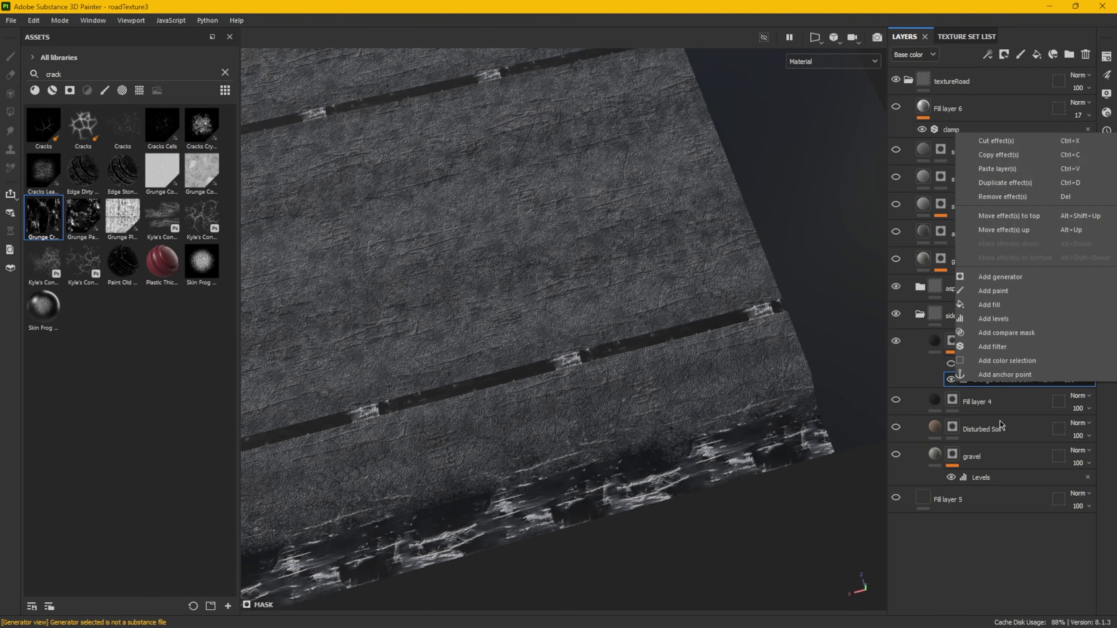
click(994, 290)
key(F3)
drag(340, 225, 706, 365)
alt+right_drag(453, 429, 829, 341)
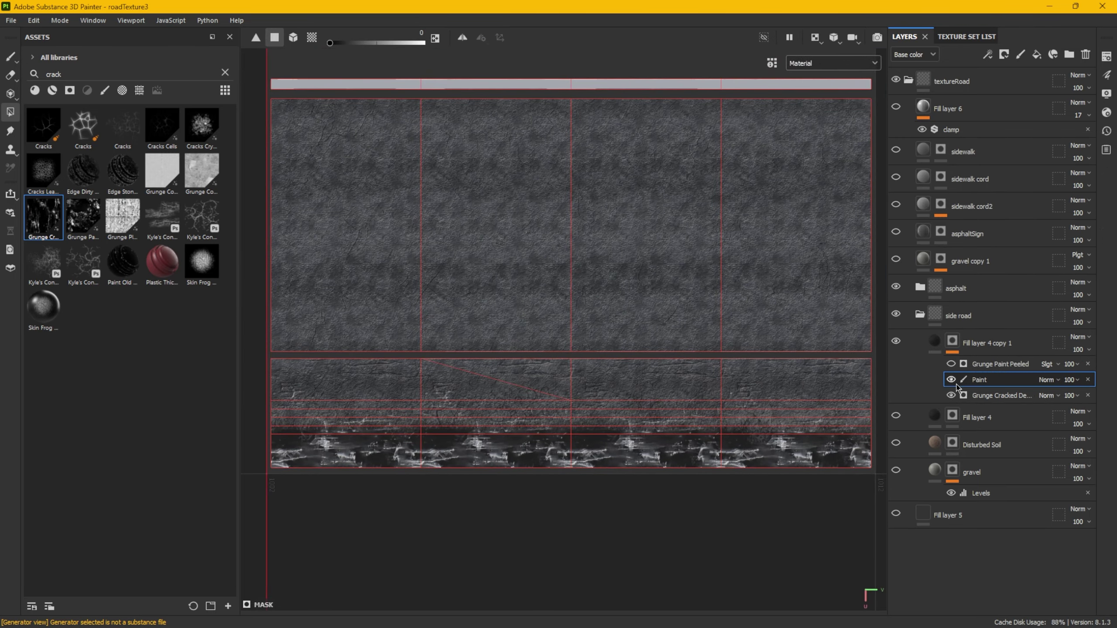
alt+right_drag(440, 473, 493, 377)
- Switch to the paint brush, search the brushes for "dirt" and choose Dirt 1
key(1)
alt+middle_drag(423, 454, 577, 454)
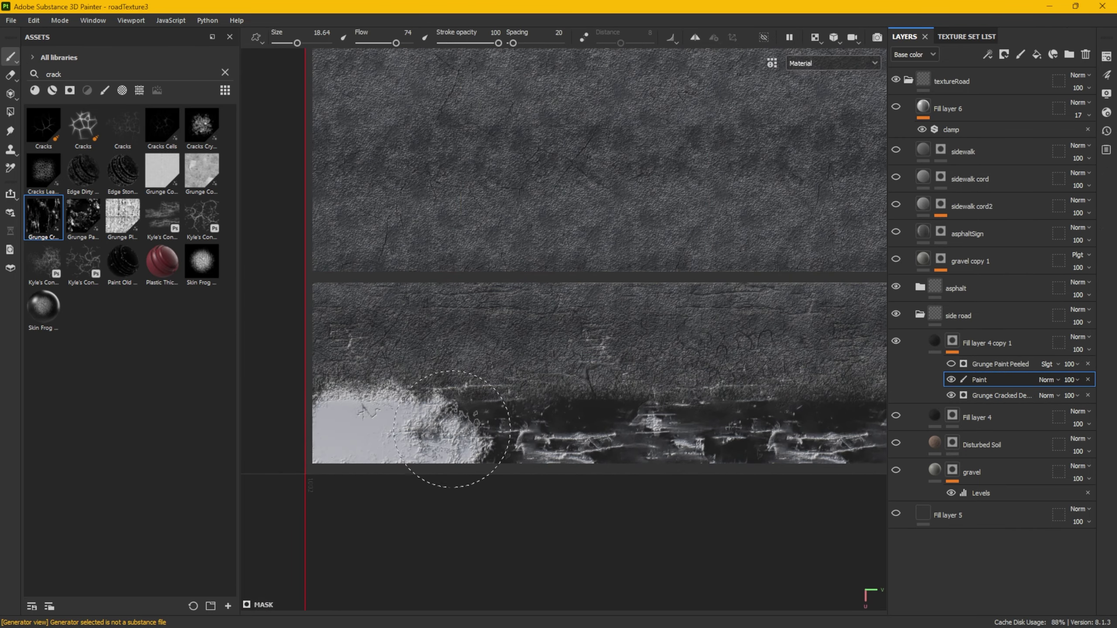
double_click(83, 74)
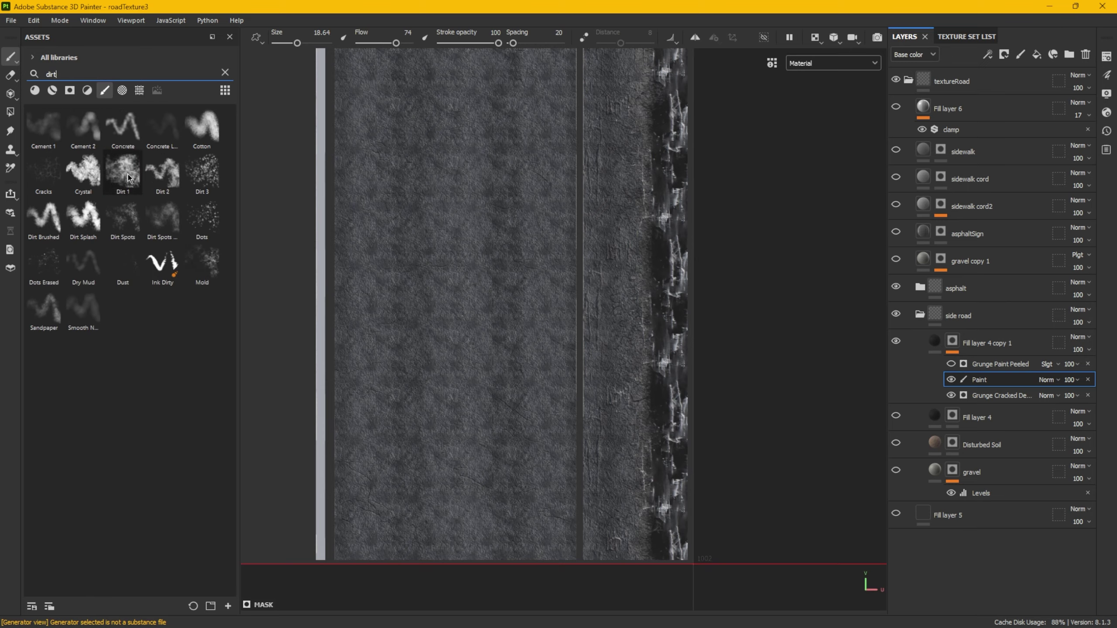
click(123, 174)
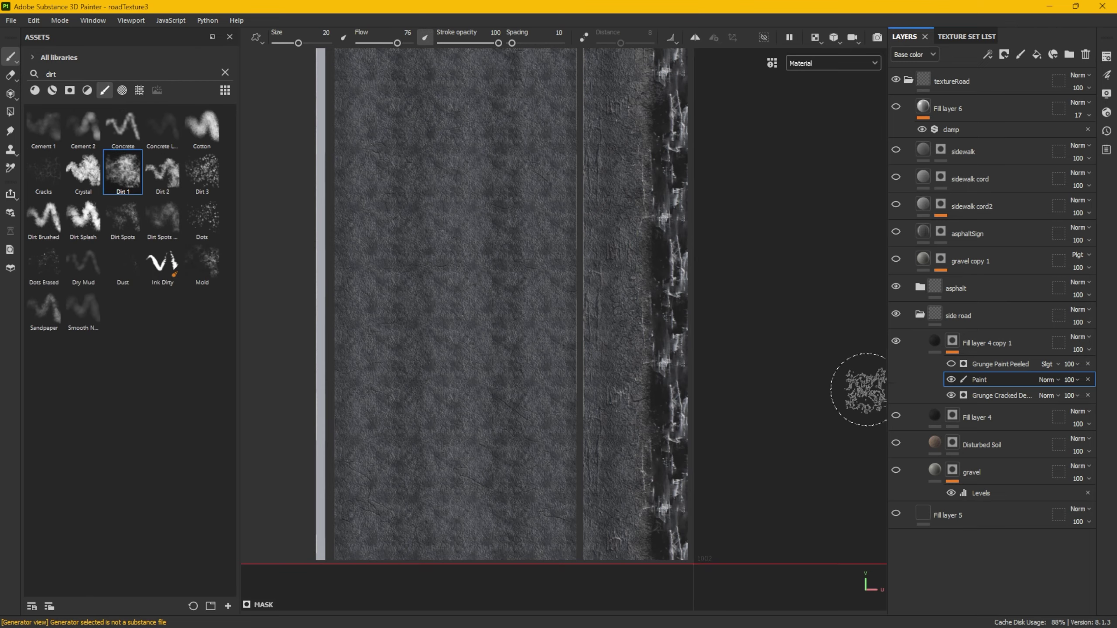
- Polygon-fill the outer roadside strip in the mask's paint effect and return to the paint brush
key(4)
scroll(644, 352, down, 3)
mouse_move(678, 331)
mouse_down()
mouse_move(658, 252)
mouse_move(655, 132)
mouse_up()
alt+middle_drag(673, 107, 673, 316)
scroll(673, 317, up, 3)
key(1)
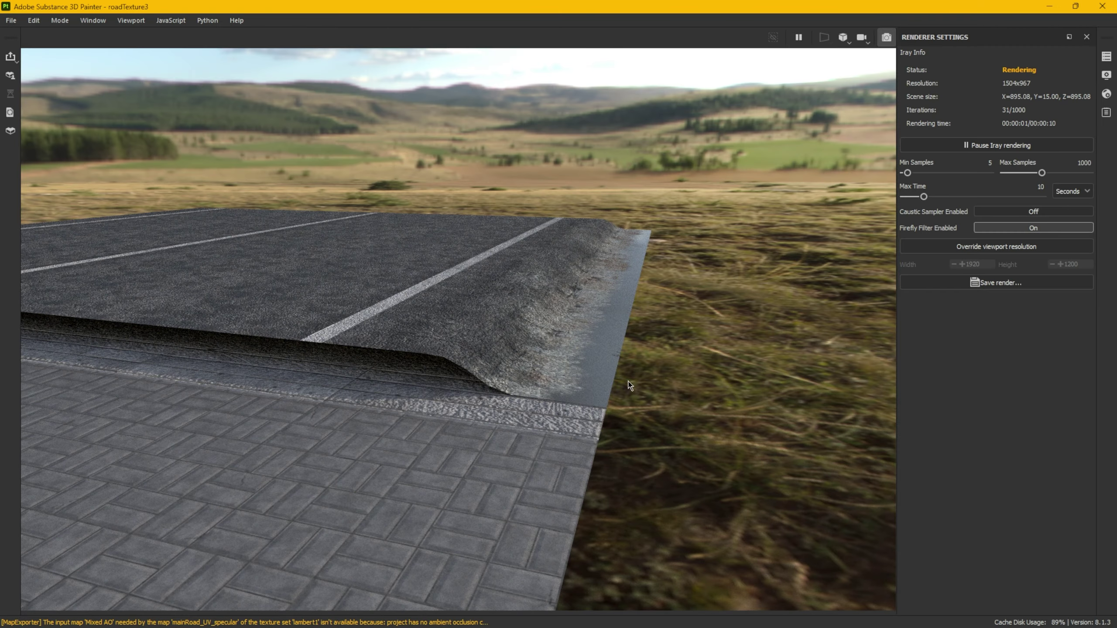
- Examine the roadside's gravel and cracked edge in the Iray render from several angles, then leave the render view
alt+drag(657, 350, 635, 429)
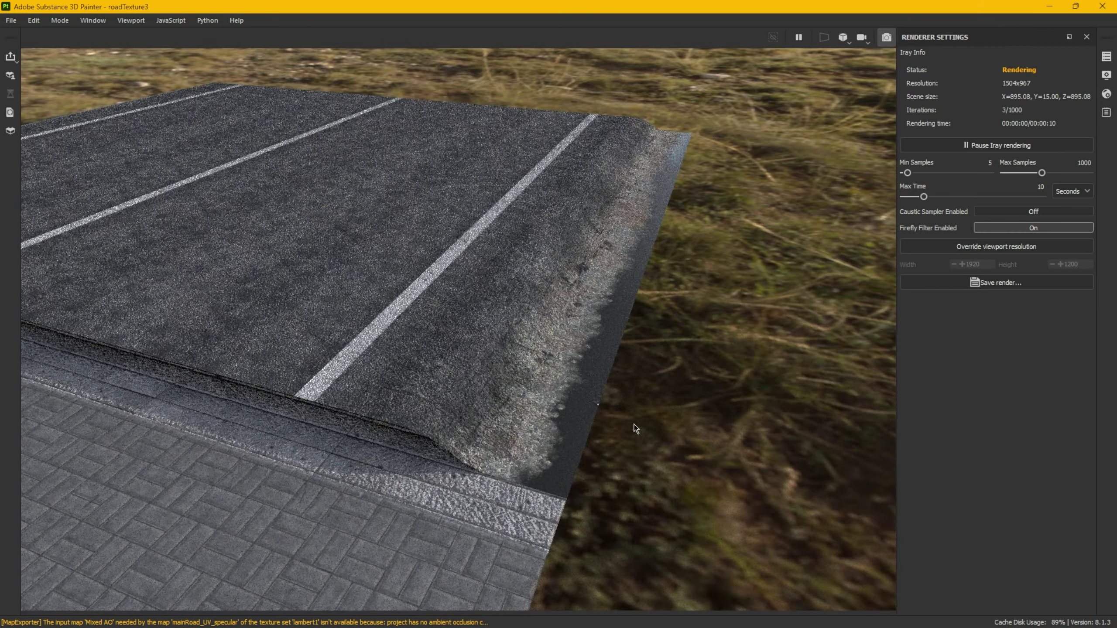
alt+middle_drag(595, 473, 597, 417)
alt+right_drag(563, 419, 725, 432)
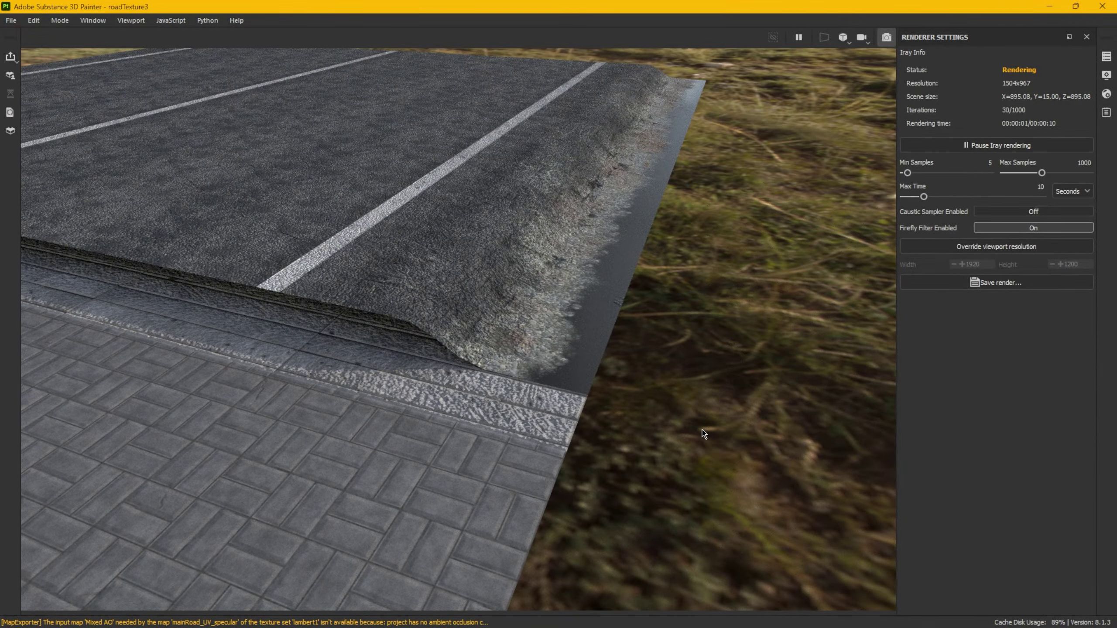
alt+drag(673, 357, 668, 402)
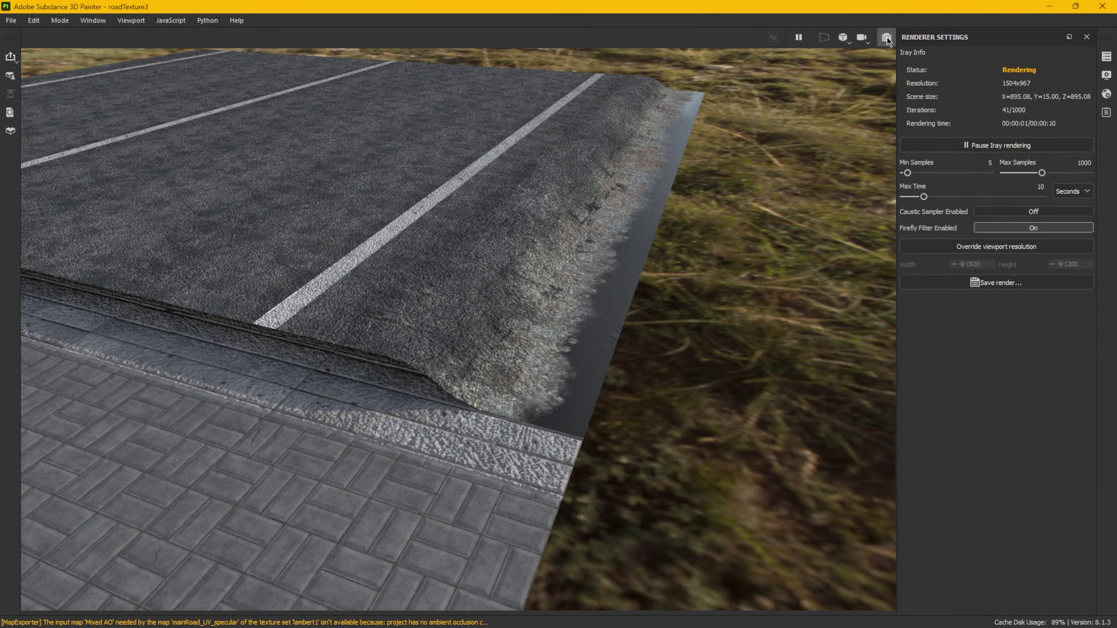
click(887, 38)
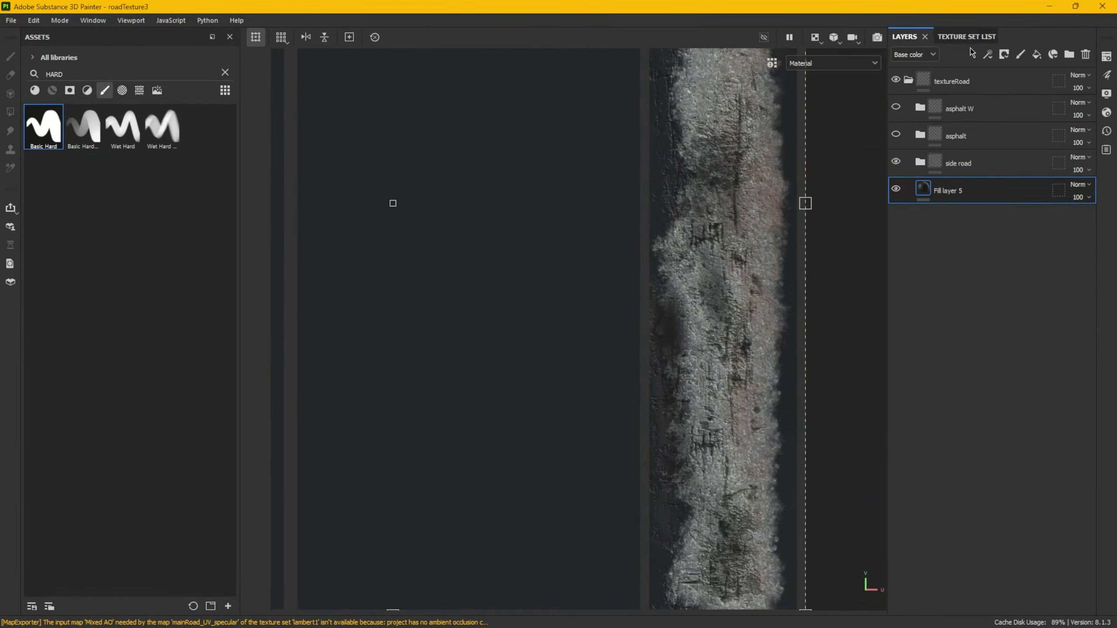
- Open the texture set settings and look through the channels available to add
click(1107, 56)
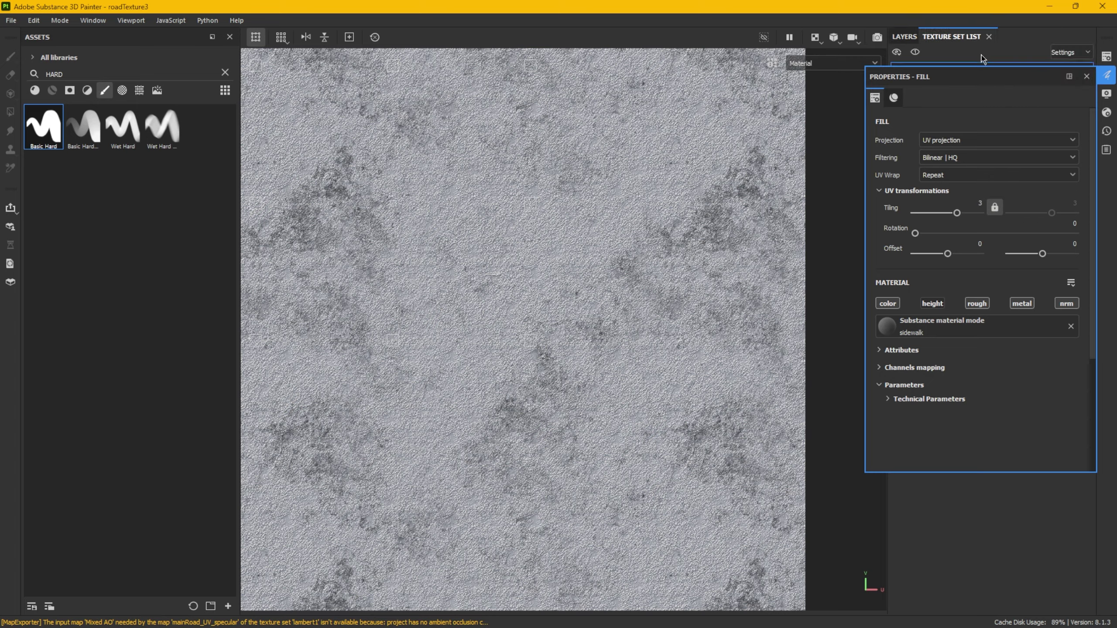
click(1106, 56)
click(1070, 168)
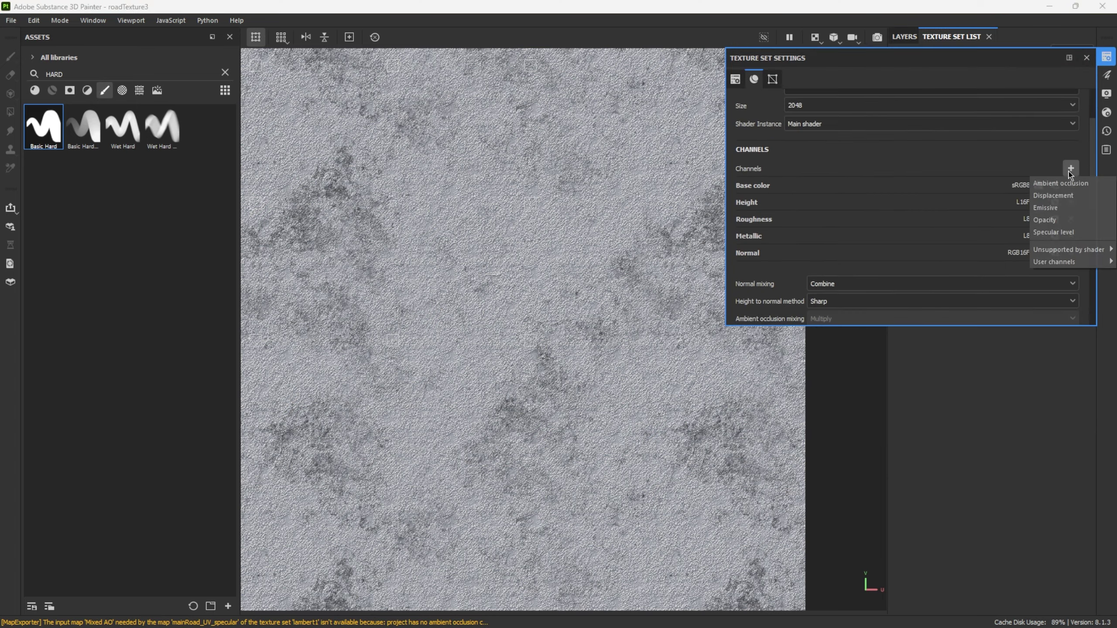
- Examine the sidewalk, sidewalk cord and sidewalk cord2 layers and the contents of the asphalt W folder
click(904, 37)
click(958, 82)
right_click(804, 93)
right_click(911, 107)
click(860, 237)
click(958, 136)
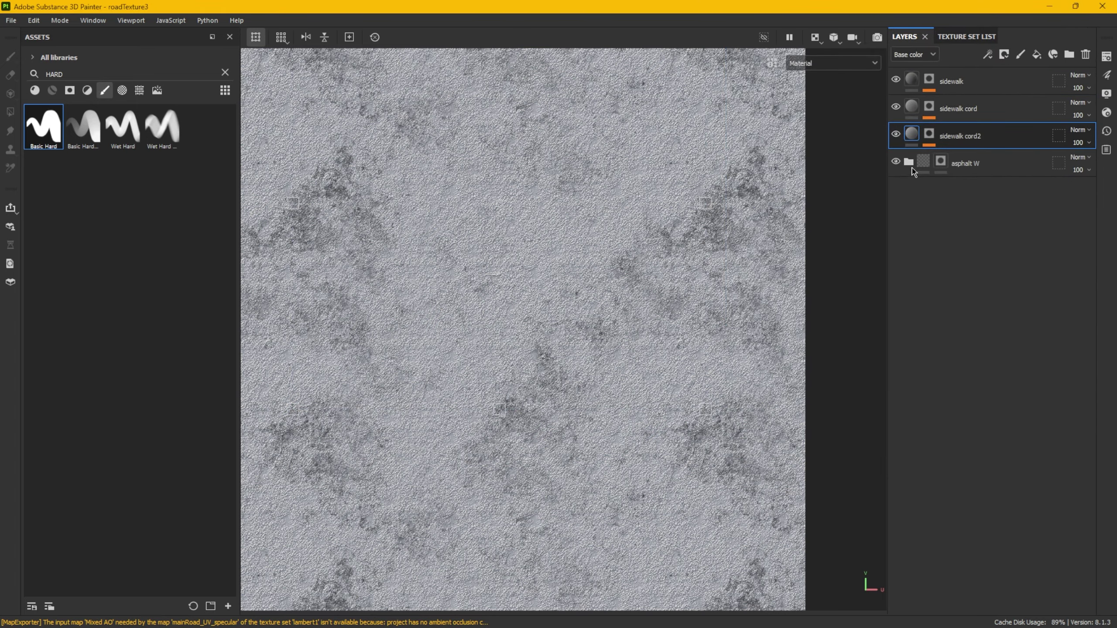
click(909, 162)
click(944, 217)
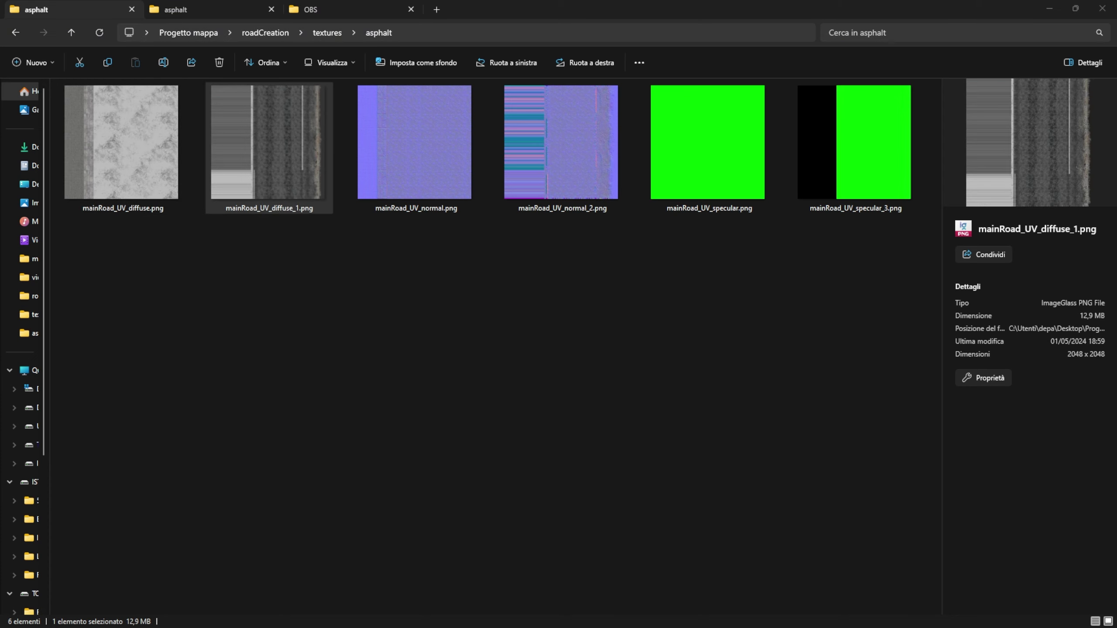
- Switch to the asphalt textures folder in File Explorer and select mainRoad_UV_diffuse.png
click(130, 152)
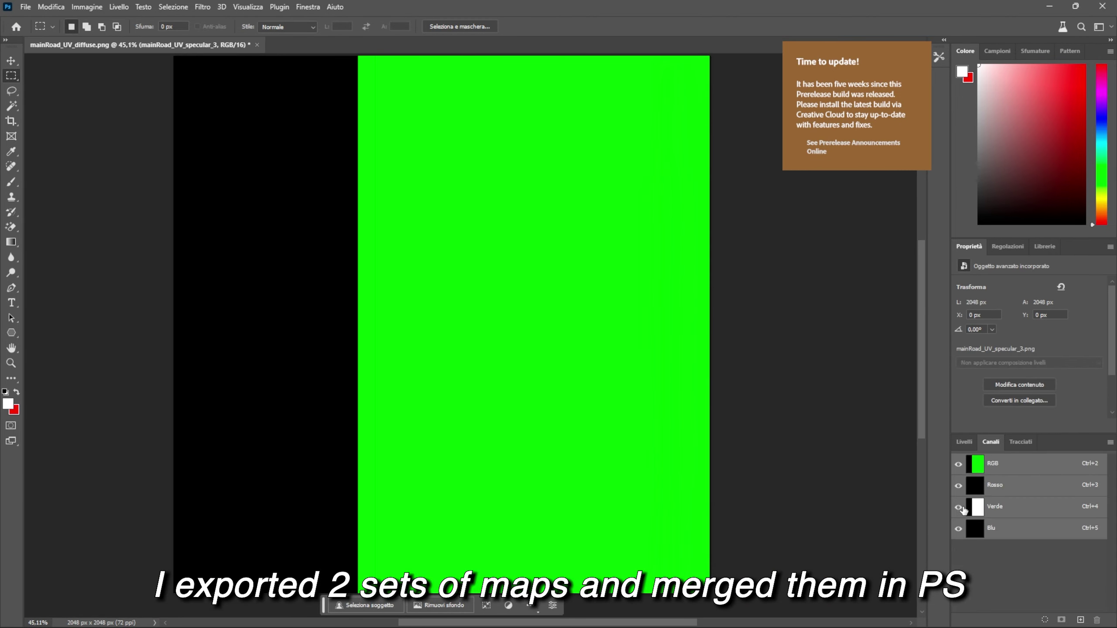
- Switch to Photoshop and try inverting the red channel with the mainRoad_UV_specular_3 layer selected
click(975, 483)
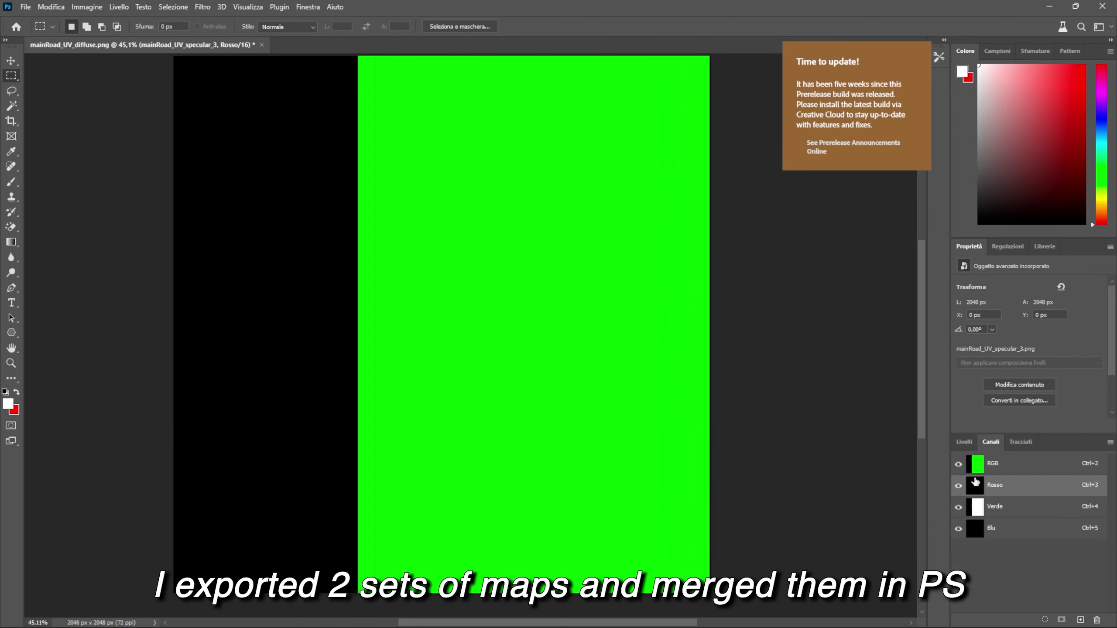
key(ctrl+i)
key(ctrl+i)
key(ctrl+i)
key(ctrl+i)
key(ctrl+i)
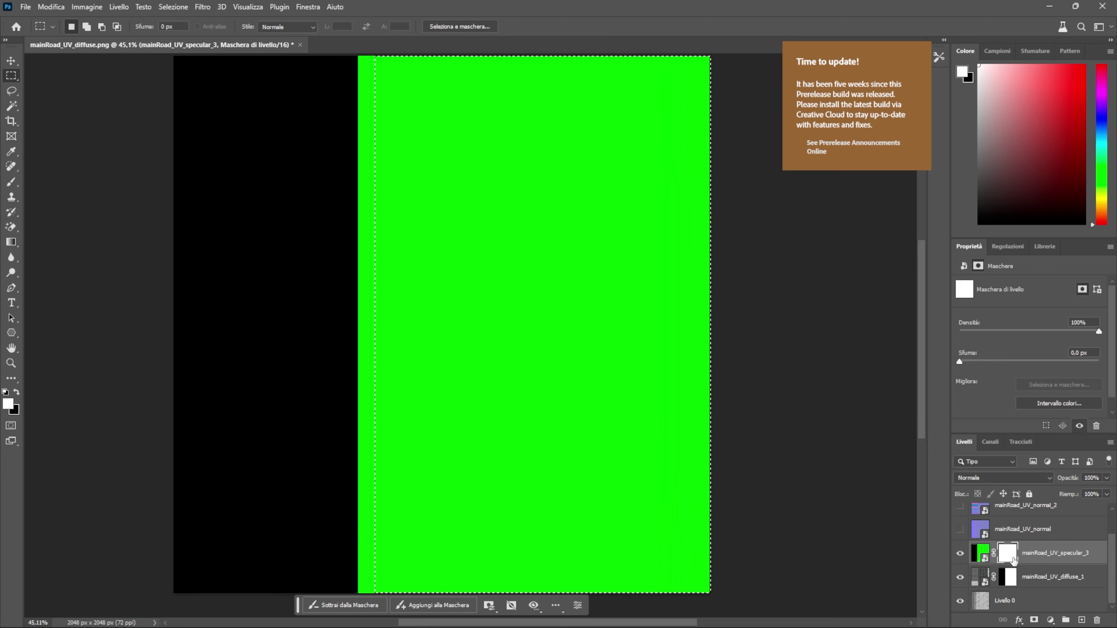
- Hide mainRoad_UV_specular_3, show mainRoad_UV_normal and add a layer mask to mainRoad_UV_normal_2, comparing it with the mask disabled and enabled
click(959, 553)
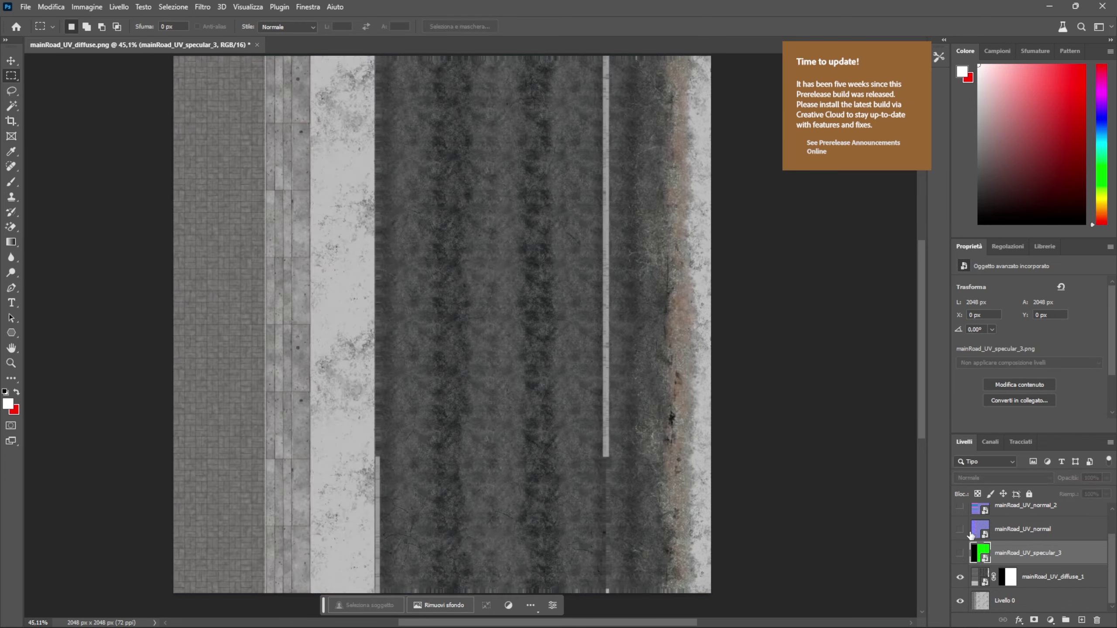
click(960, 529)
click(1049, 529)
click(1034, 620)
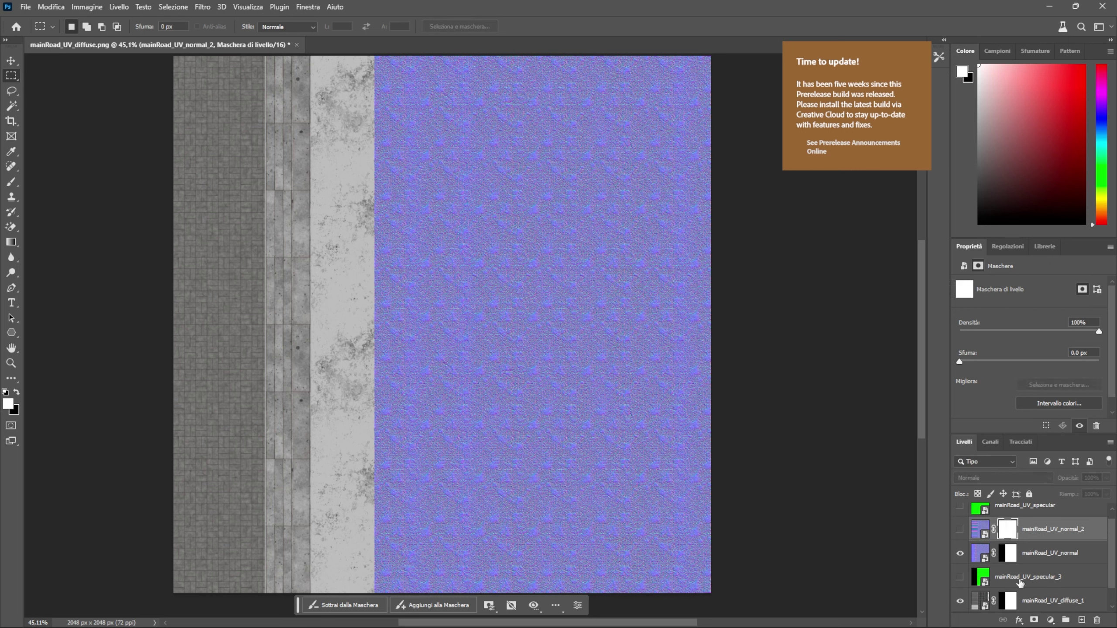
shift+click(1007, 535)
shift+click(1007, 536)
scroll(1009, 531, down, 1)
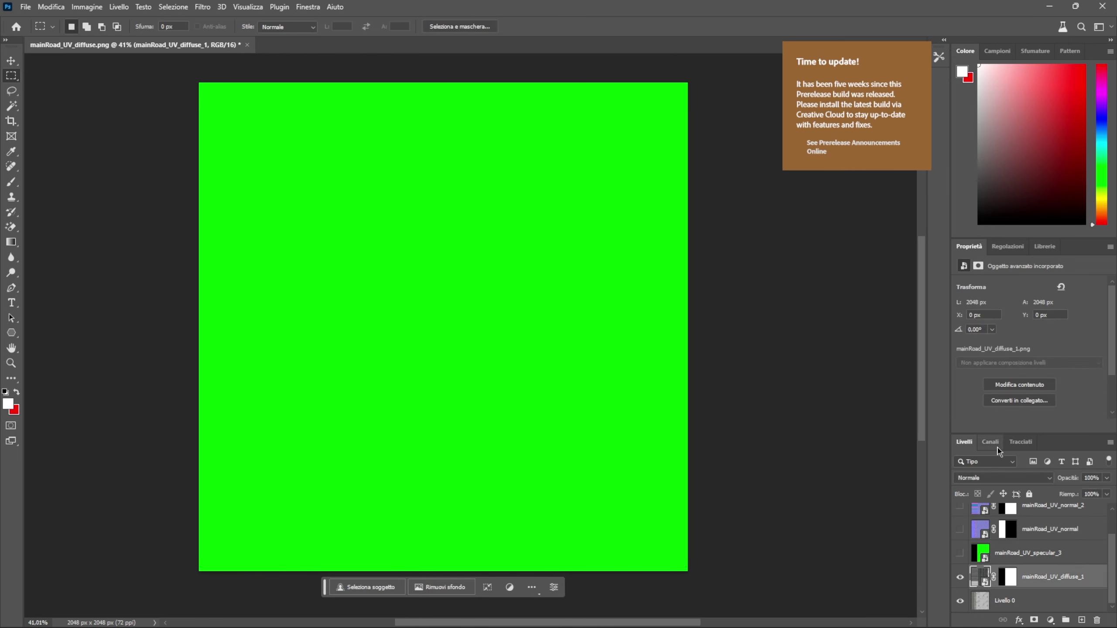
- Check the colour channels of the merged image with the mainRoad_UV_diffuse_1 and Livello 0 layers selected in turn
click(957, 464)
click(957, 551)
click(957, 464)
click(963, 442)
click(1004, 600)
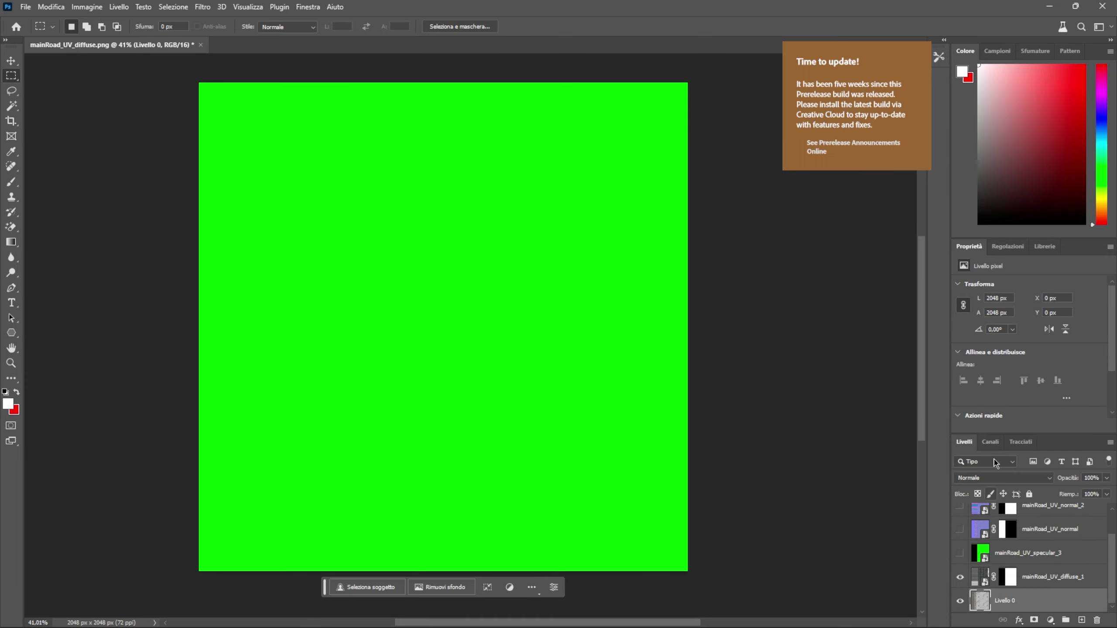
click(990, 442)
click(964, 442)
- Compare mainRoad_UV_specular with mainRoad_UV_specular_3 and examine the green channel of the specular map on its own
click(960, 517)
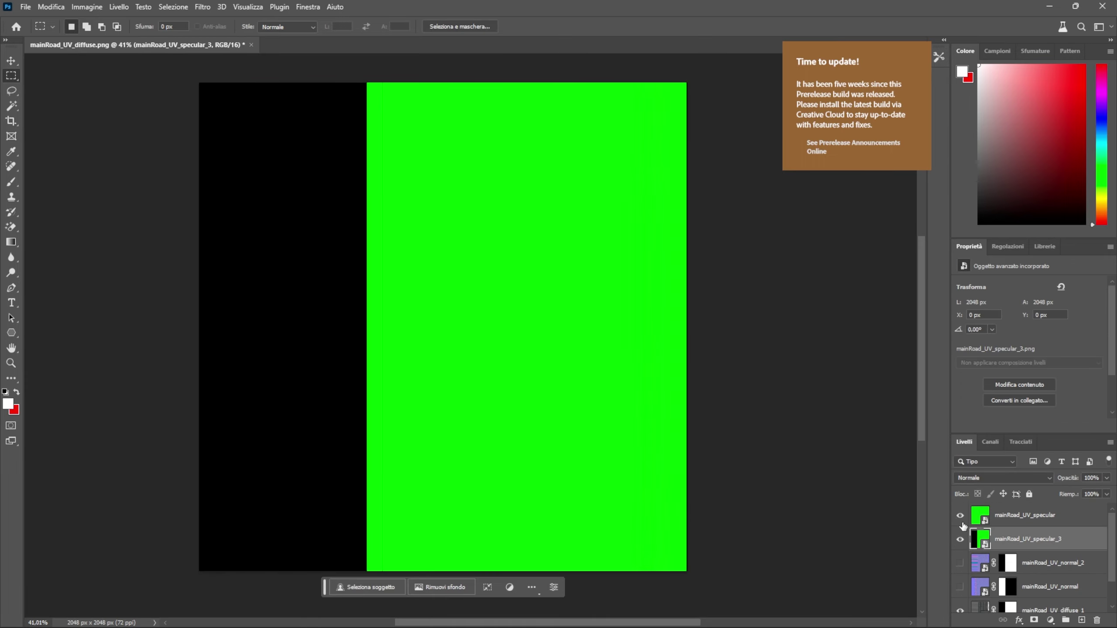
click(960, 517)
click(960, 516)
click(991, 442)
click(958, 529)
click(958, 507)
click(958, 506)
click(958, 490)
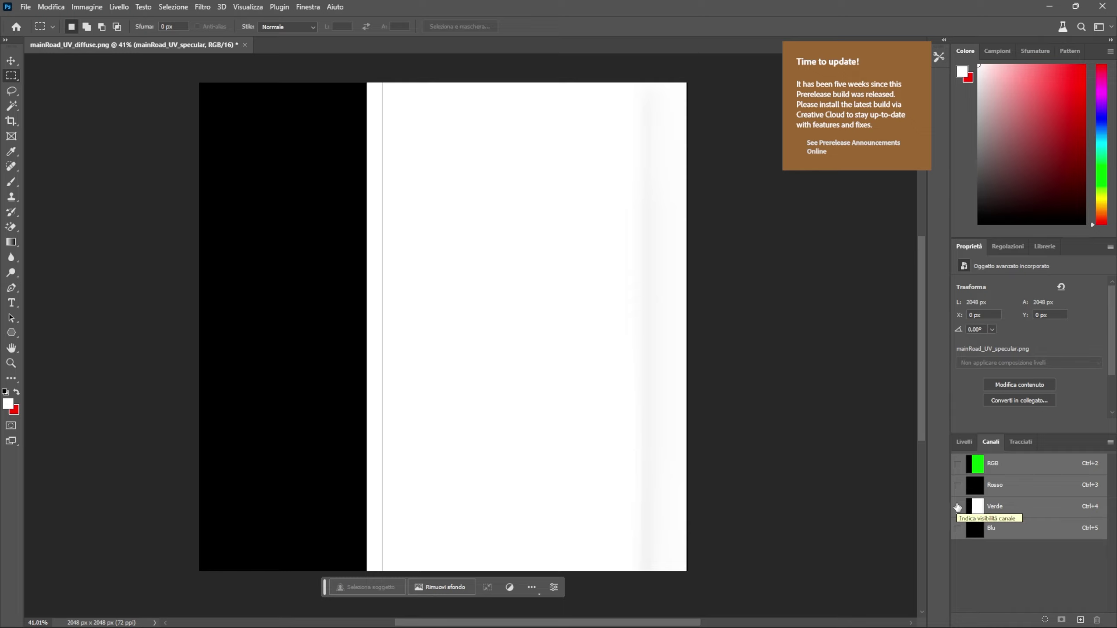
alt+scroll(580, 466, down, 2)
alt+scroll(421, 454, up, 3)
alt+scroll(594, 462, down, 1)
- Check the blue and red channels of mainRoad_UV_specular, hiding mainRoad_UV_specular_3 for comparison
click(957, 528)
click(957, 529)
click(963, 442)
click(960, 516)
click(960, 540)
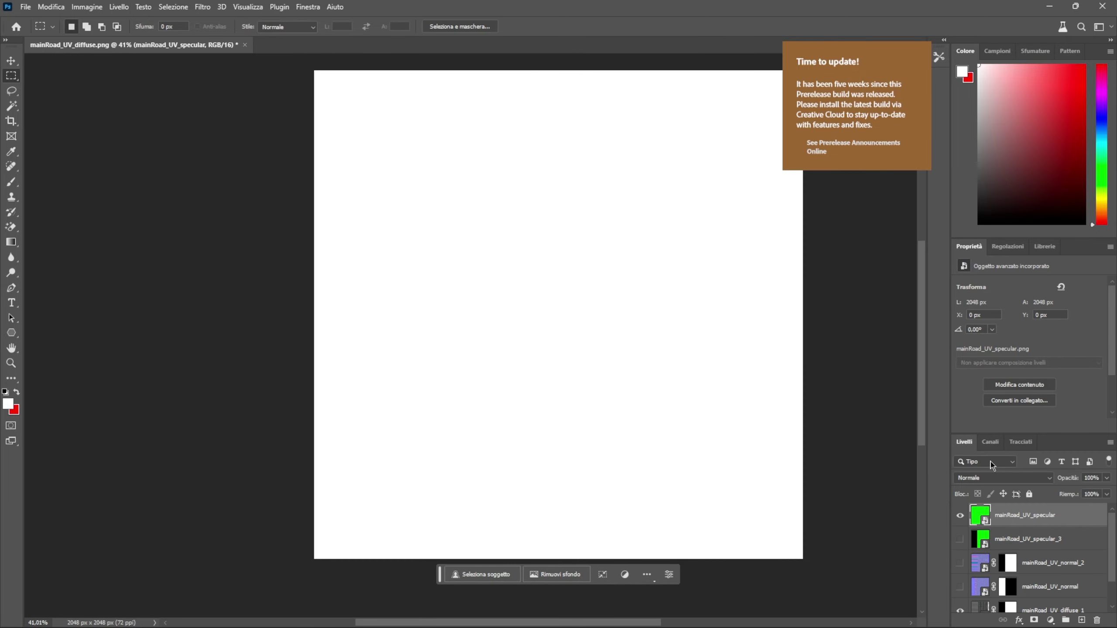
click(990, 442)
click(958, 486)
- Delete the mainRoad_UV_specular and mainRoad_UV_specular_3 layers
click(964, 442)
shift+click(1027, 539)
key(Delete)
- Show only the two normal map layers and quick-export the merged image as mainRoad_normal.png in the asphalt folder
drag(960, 516, 960, 540)
drag(960, 563, 960, 587)
click(26, 7)
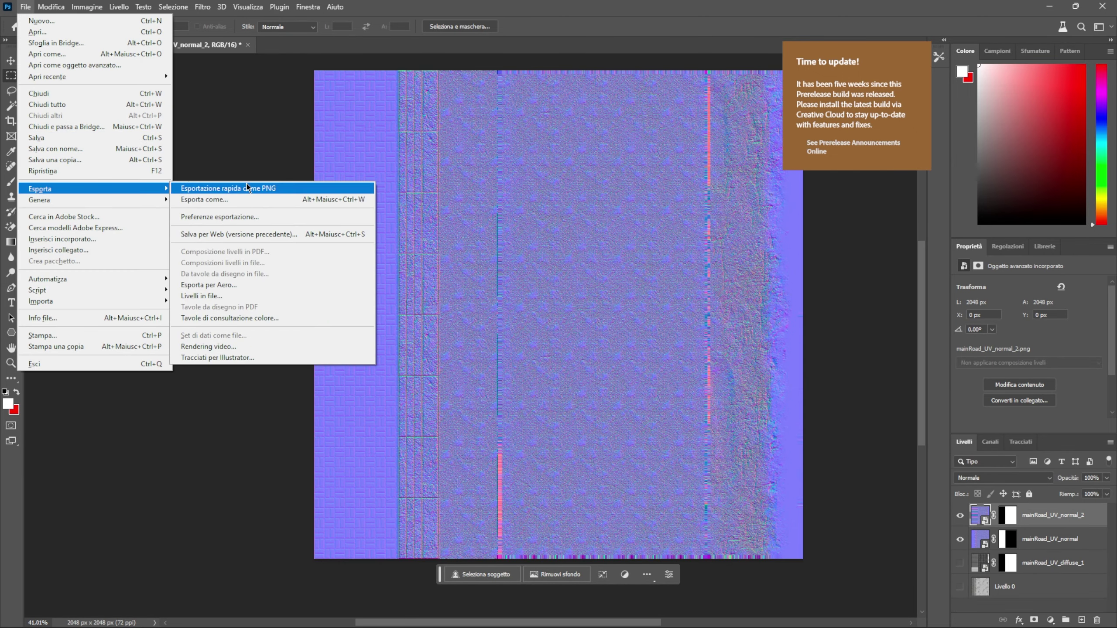
click(247, 188)
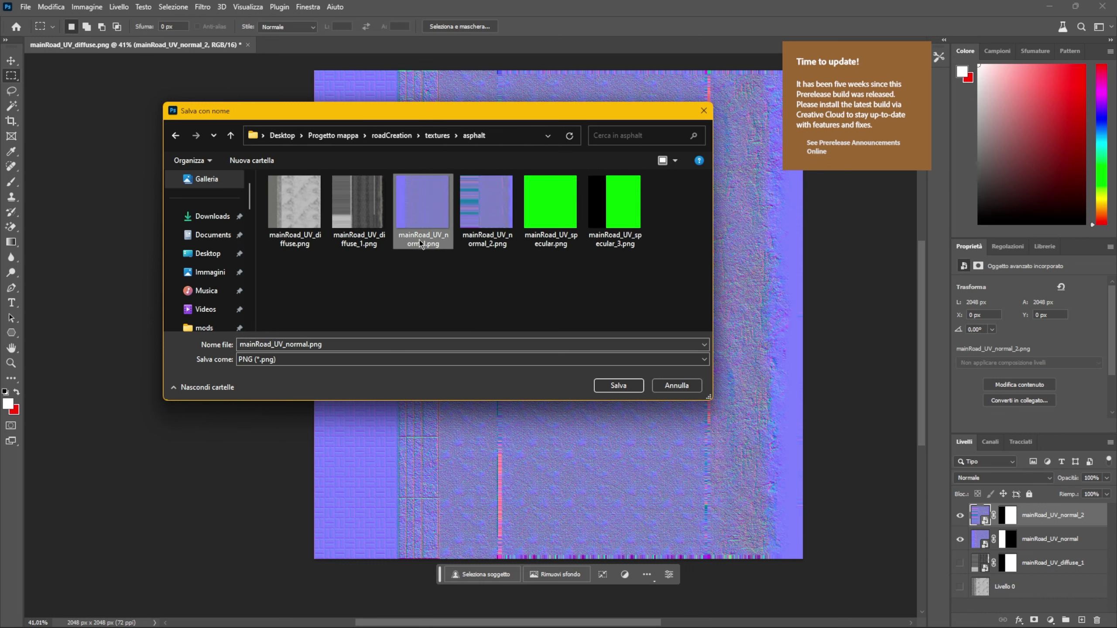
key(Return)
- Show only the two diffuse layers and quick-export the merged image as mainRoad_diffuse.png in the asphalt folder
drag(960, 540, 960, 516)
drag(960, 564, 960, 587)
click(26, 7)
mouse_move(65, 189)
click(247, 189)
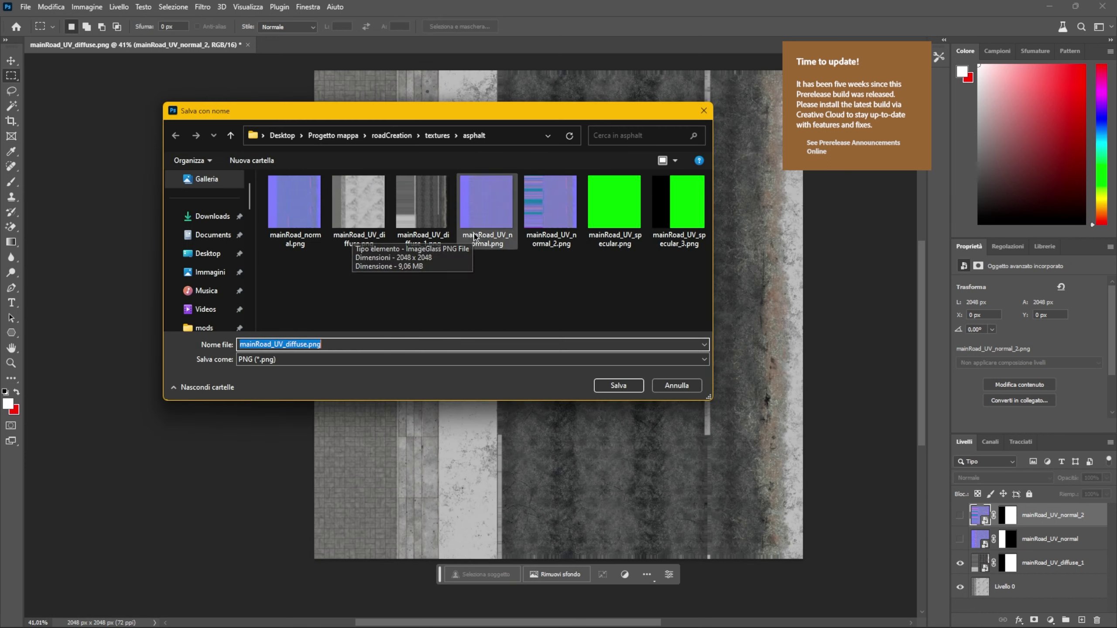
click(618, 385)
- Switch to the asphalt folder in File Explorer and check the file details of mainRoad_diffuse.png and mainRoad_normal.png
click(1049, 7)
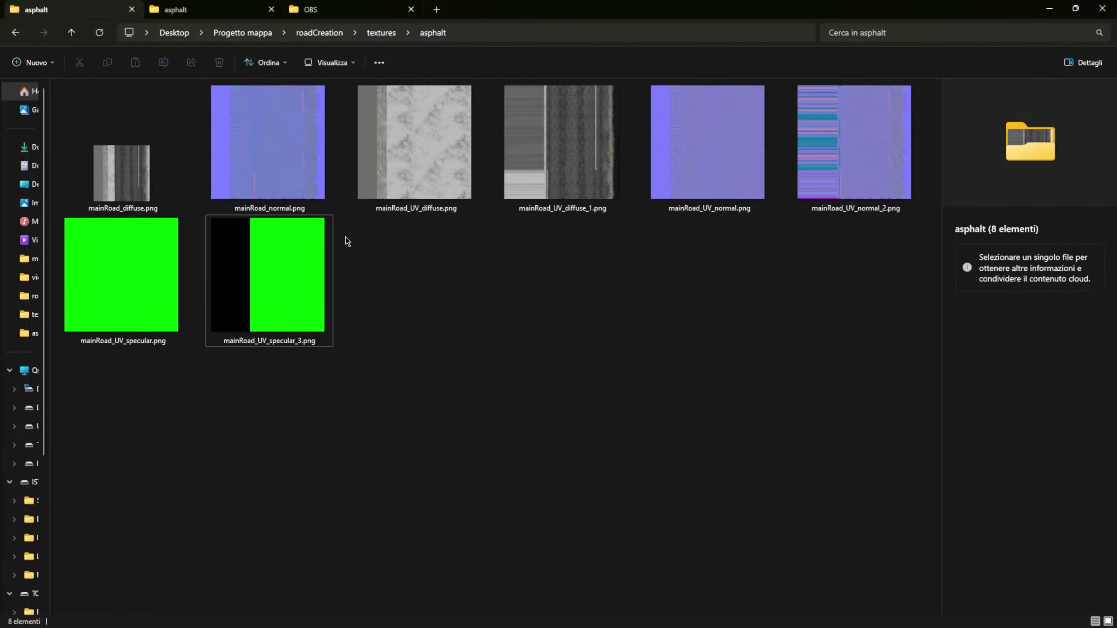
click(127, 175)
right_click(280, 155)
click(322, 359)
right_click(141, 146)
click(182, 349)
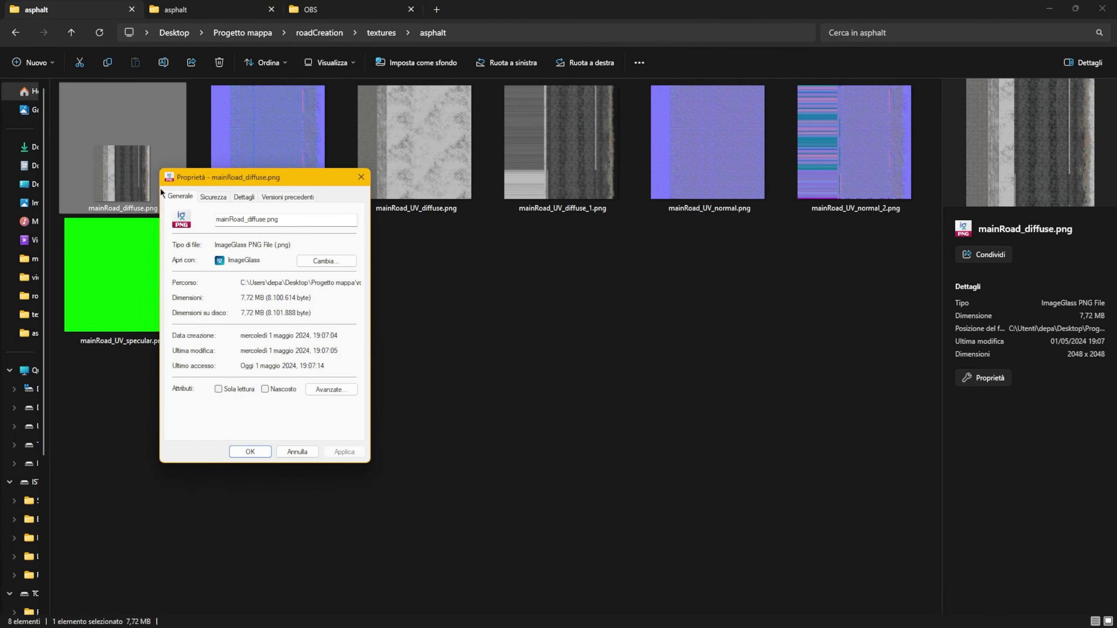
click(243, 197)
click(358, 177)
click(268, 145)
click(555, 322)
- Go to the roadCreation folder, sort it by type, and open roadProcedural.blend in Blender in top view
key(alt+Tab)
key(alt+Tab)
key(alt+Tab)
key(alt+Tab)
key(alt+Tab)
click(320, 33)
click(471, 126)
ctrl+scroll(471, 126, down, 3)
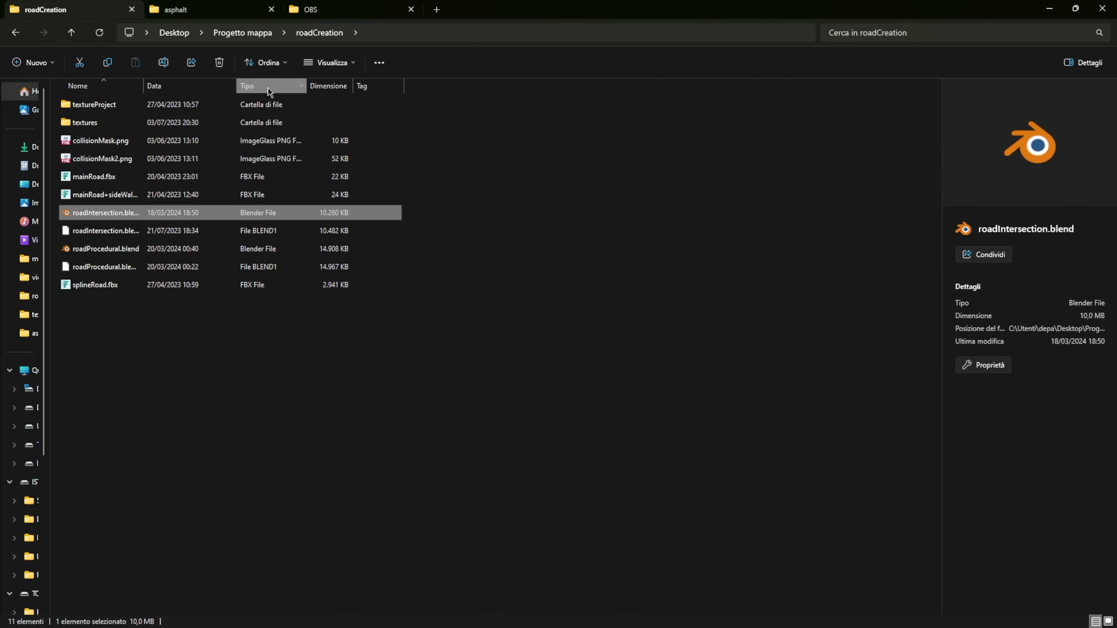
click(270, 91)
double_click(273, 159)
click(527, 361)
key(KP_1)
key(KP_7)
- List the Blender file's data blocks and delete all old images and materials, including Default OBJ.010 and mainRoad
click(983, 237)
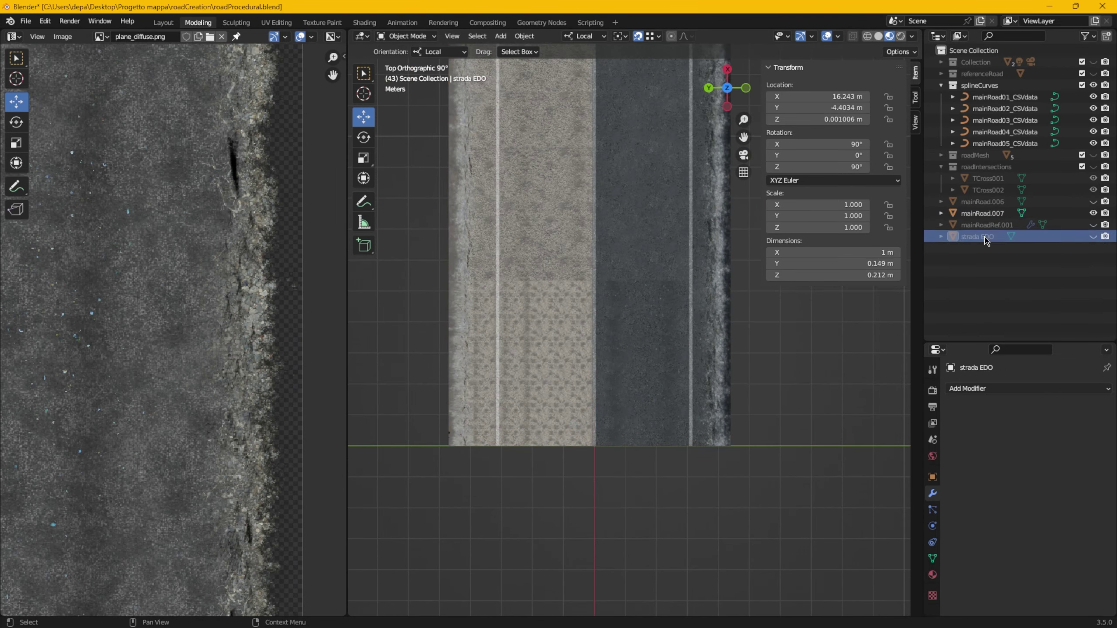
click(985, 226)
drag(985, 342, 985, 283)
click(960, 36)
click(980, 89)
click(1006, 156)
key(Delete)
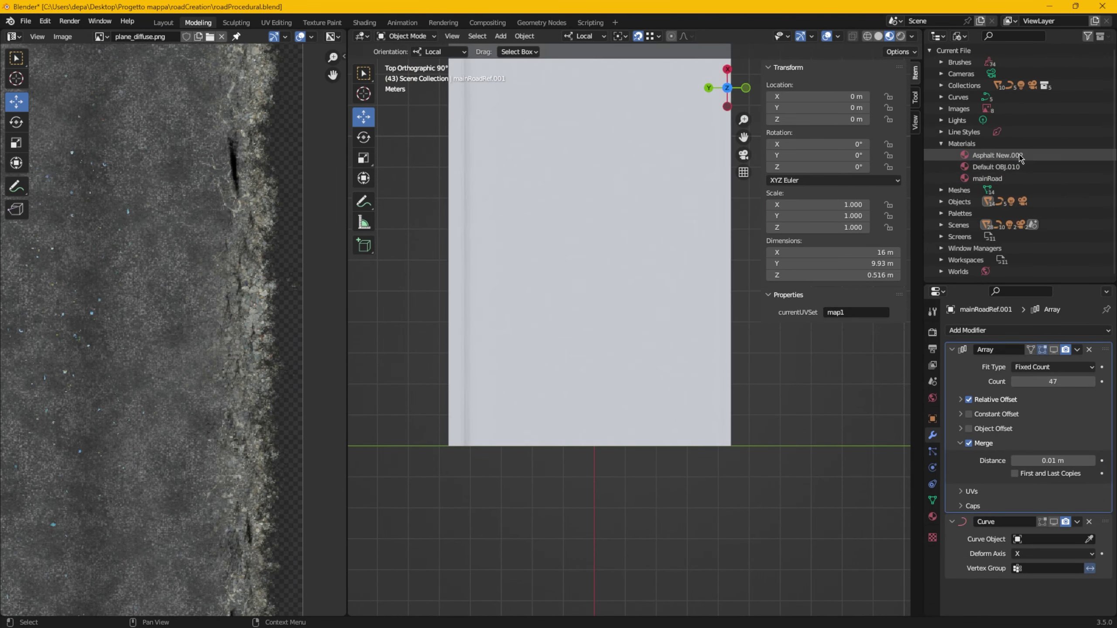
shift+click(997, 133)
key(Delete)
click(998, 120)
shift+click(999, 167)
key(Delete)
click(994, 120)
key(Delete)
- Create a material named asphalt on mainRoadRef.001 and open it in the Shader Editor
click(933, 517)
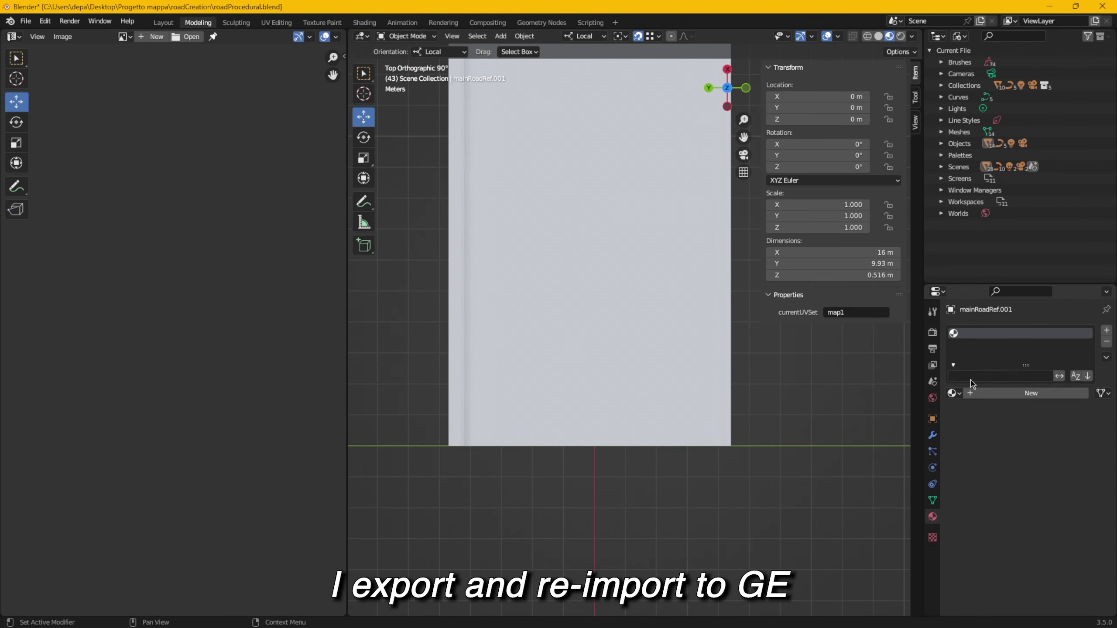
click(14, 37)
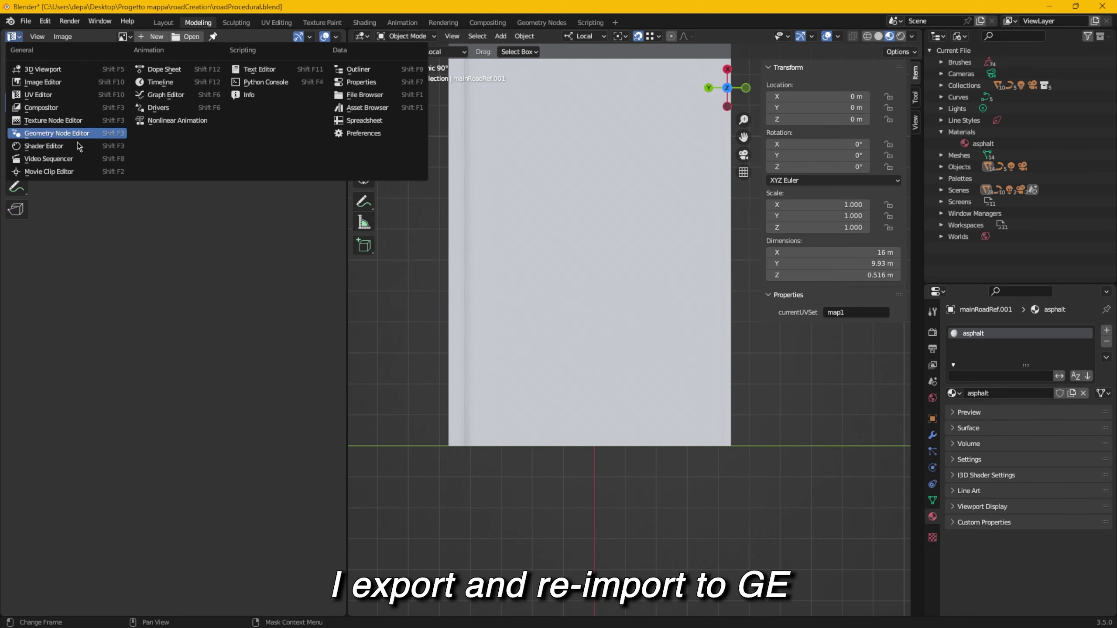
click(78, 145)
right_click(118, 309)
key(ctrl+shift+t)
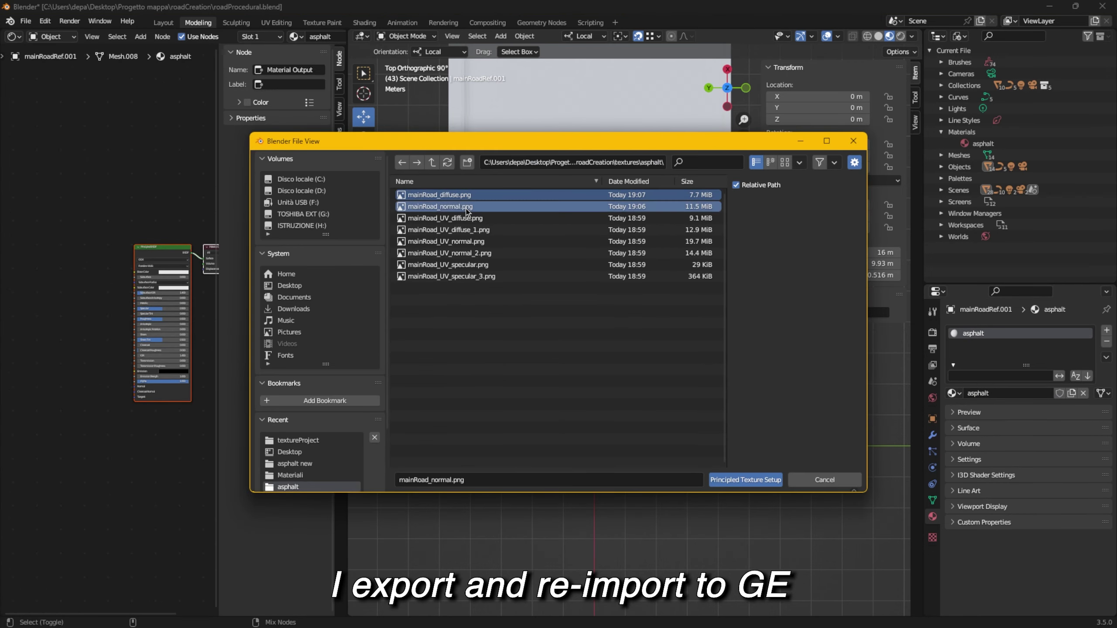
key(Escape)
key(ctrl+shift+t)
key(Escape)
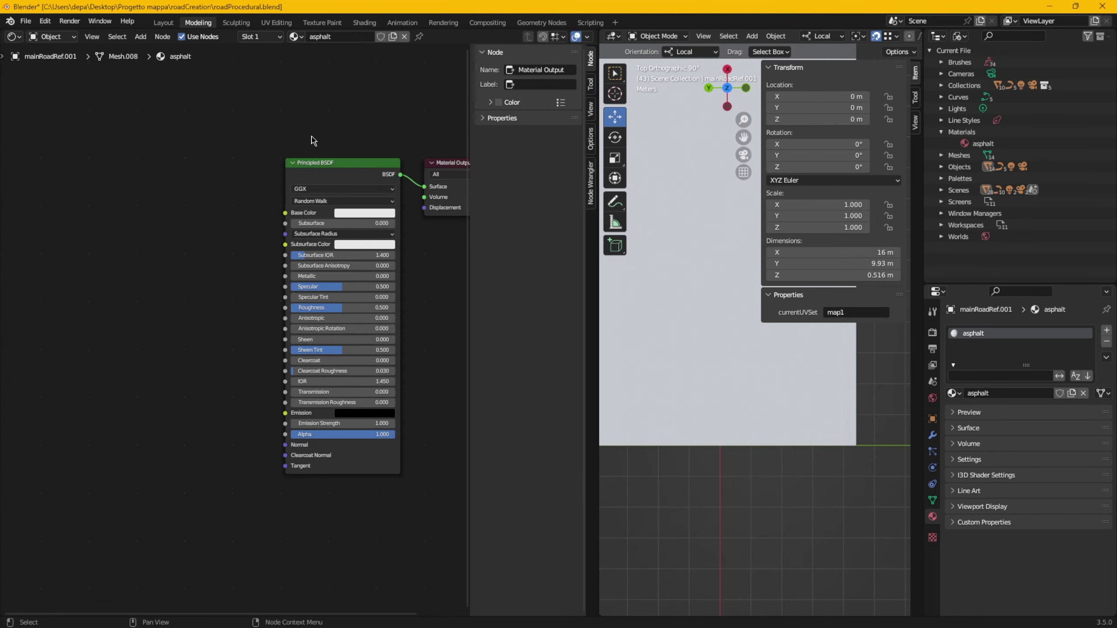
- Add mainRoad_diffuse.png and mainRoad_normal.png to the asphalt material as multiple image texture nodes
right_click(72, 160)
mouse_move(213, 180)
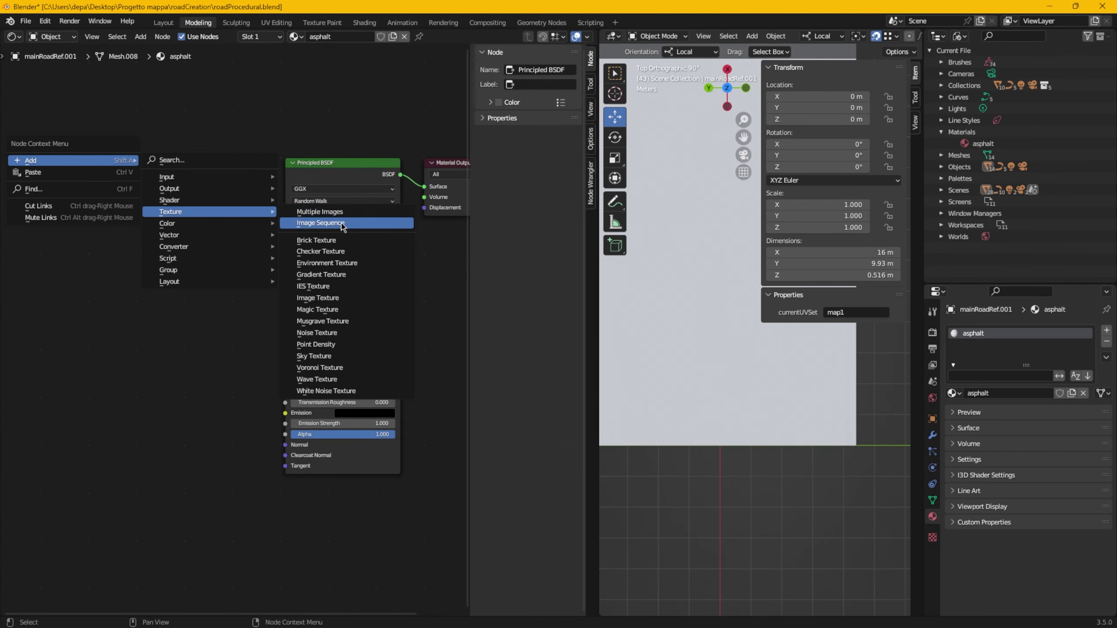
click(341, 213)
click(455, 195)
ctrl+click(456, 206)
click(745, 479)
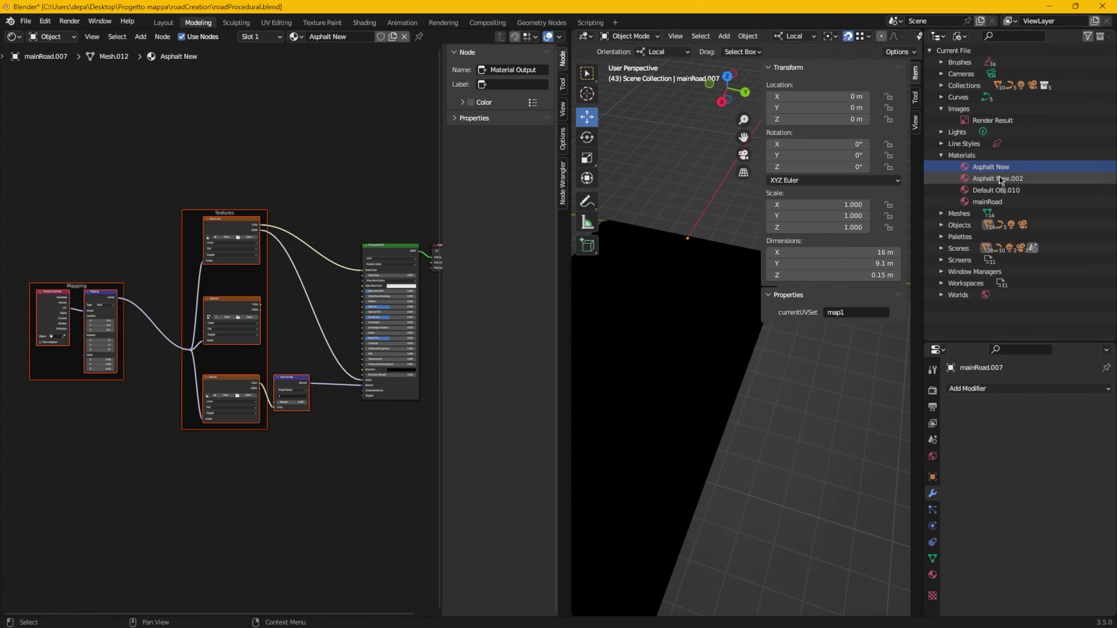
- Delete all materials except Asphalt New and load mainRoad_normal.png and mainRoad_diffuse.png into its Normal and Base Color texture nodes
right_click(994, 190)
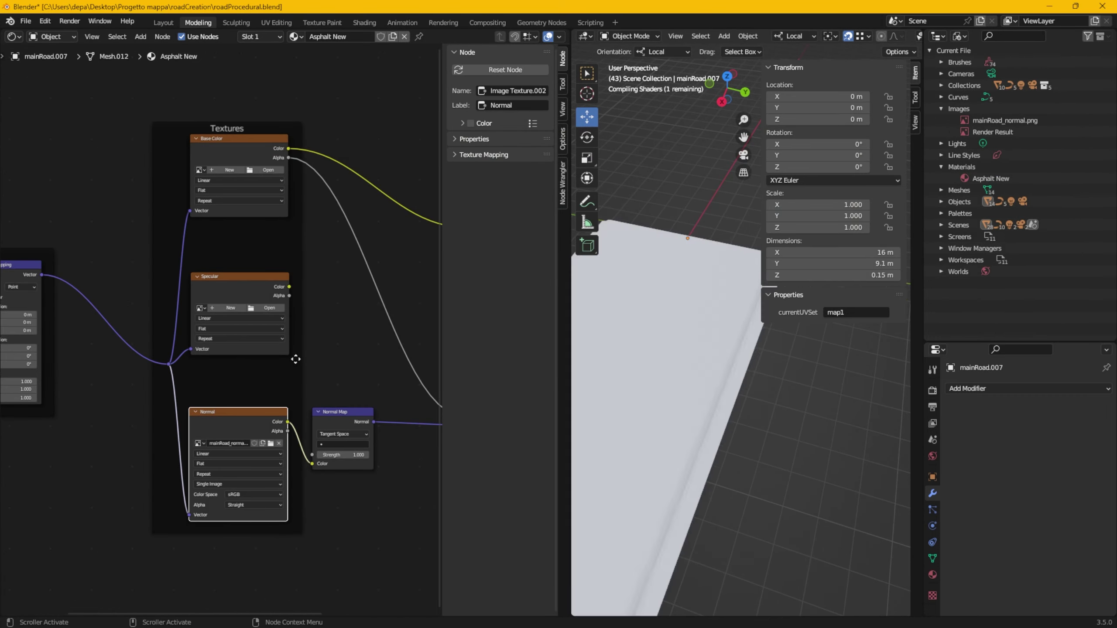
click(269, 308)
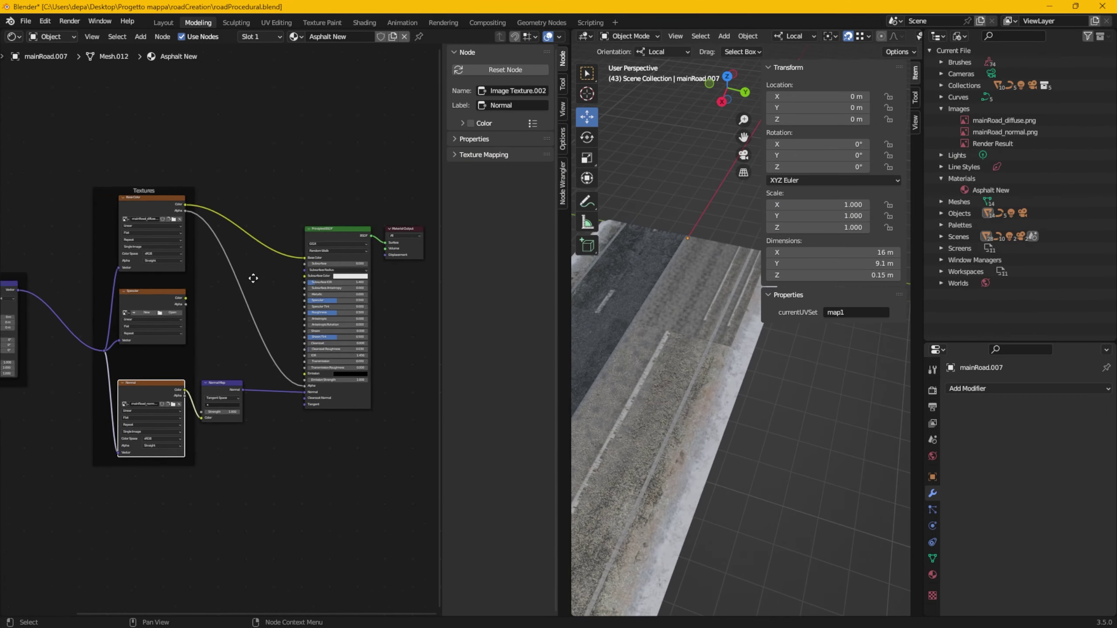
- Bring the new road mesh and the pPlane1 plane into the scene and view them from the side
key(alt+Tab)
double_click(116, 121)
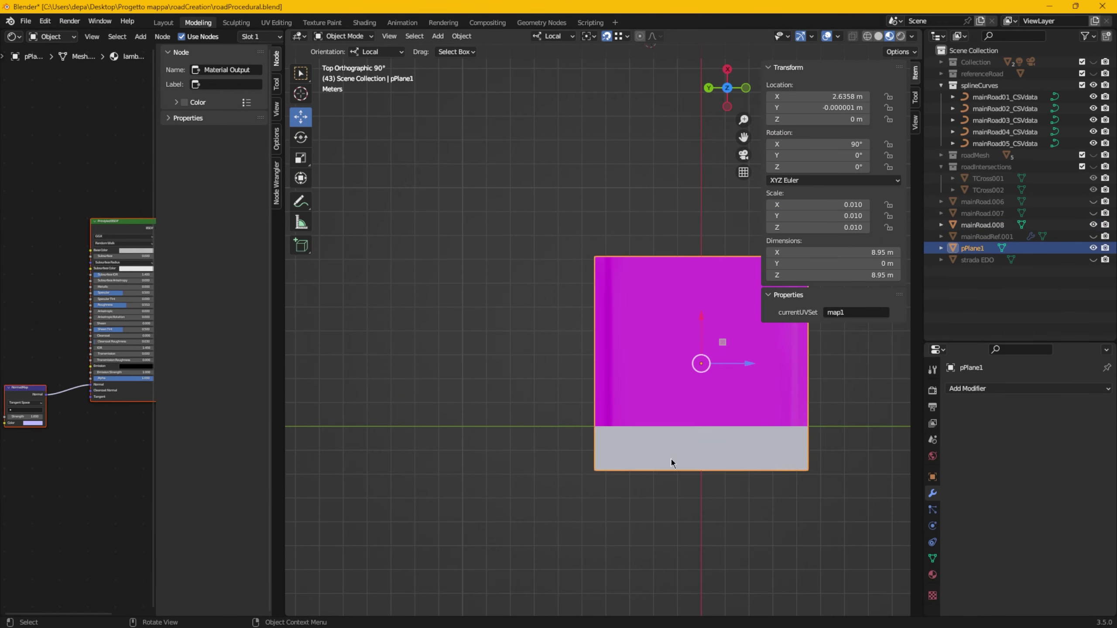
drag(701, 317, 701, 323)
middle_drag(672, 458, 657, 365)
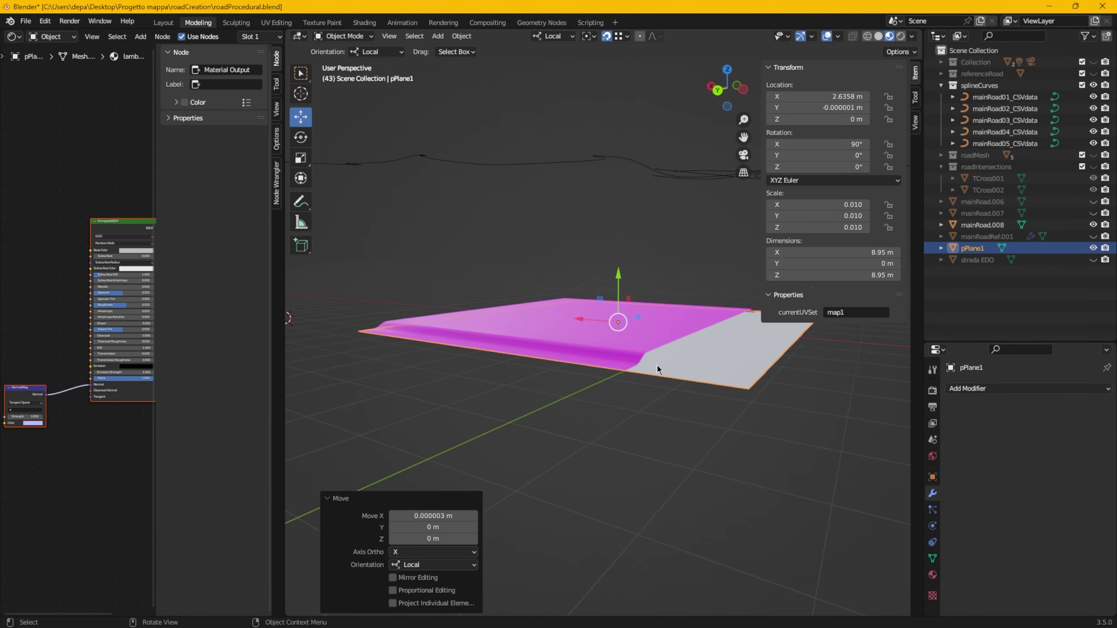
- Inspect pPlane1 in Edit Mode together with its lambert1 material
key(Tab)
middle_drag(506, 294, 587, 369)
scroll(587, 365, up, 4)
scroll(604, 277, down, 3)
shift+click(941, 248)
click(998, 269)
right_click(612, 308)
click(589, 540)
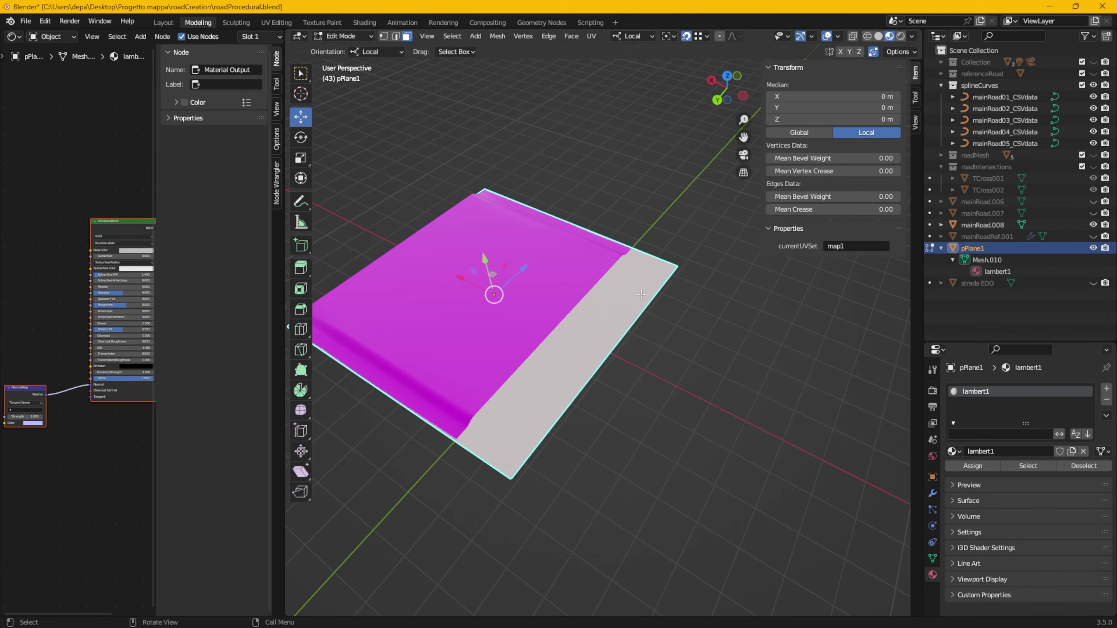
- Edit mainRoad.008 from the top, select its whole mesh, and merge vertices by distance at 0.0001 m
middle_drag(602, 220, 503, 276)
key(Tab)
click(488, 242)
key(Tab)
scroll(449, 307, up, 5)
middle_drag(479, 361, 575, 276)
key(n)
scroll(575, 276, down, 4)
click(523, 257)
alt+middle_drag(441, 254, 451, 153)
click(578, 267)
drag(451, 153, 840, 462)
click(497, 36)
click(614, 160)
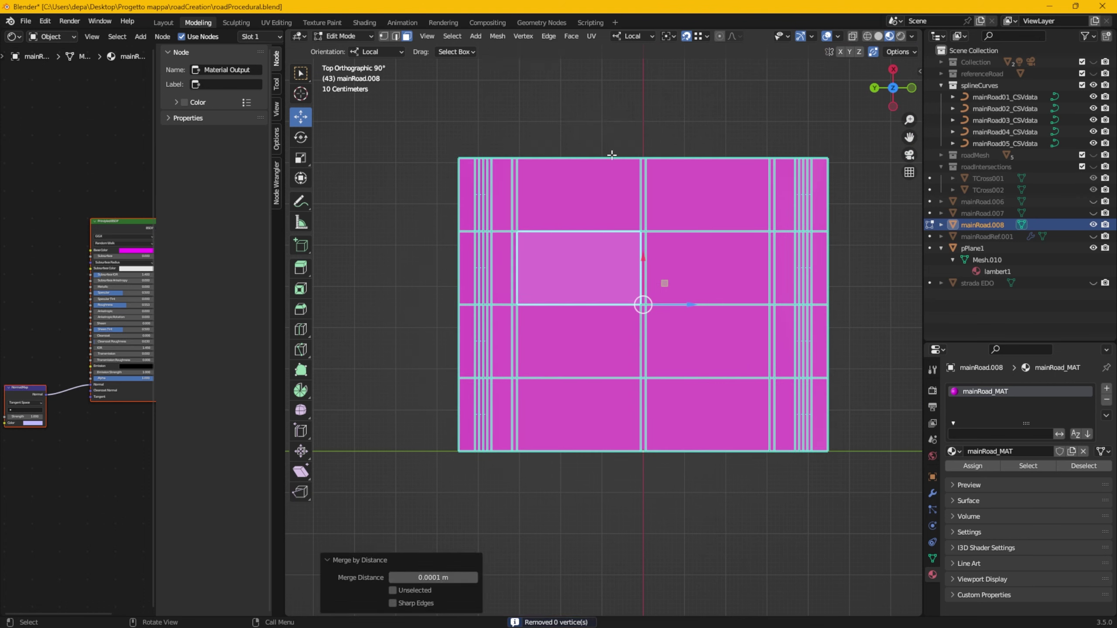
- Reselect the entire road mesh and repeat Merge by Distance on its vertices
scroll(603, 329, up, 6)
scroll(658, 280, down, 6)
drag(453, 112, 880, 457)
click(497, 36)
click(616, 160)
scroll(567, 269, up, 5)
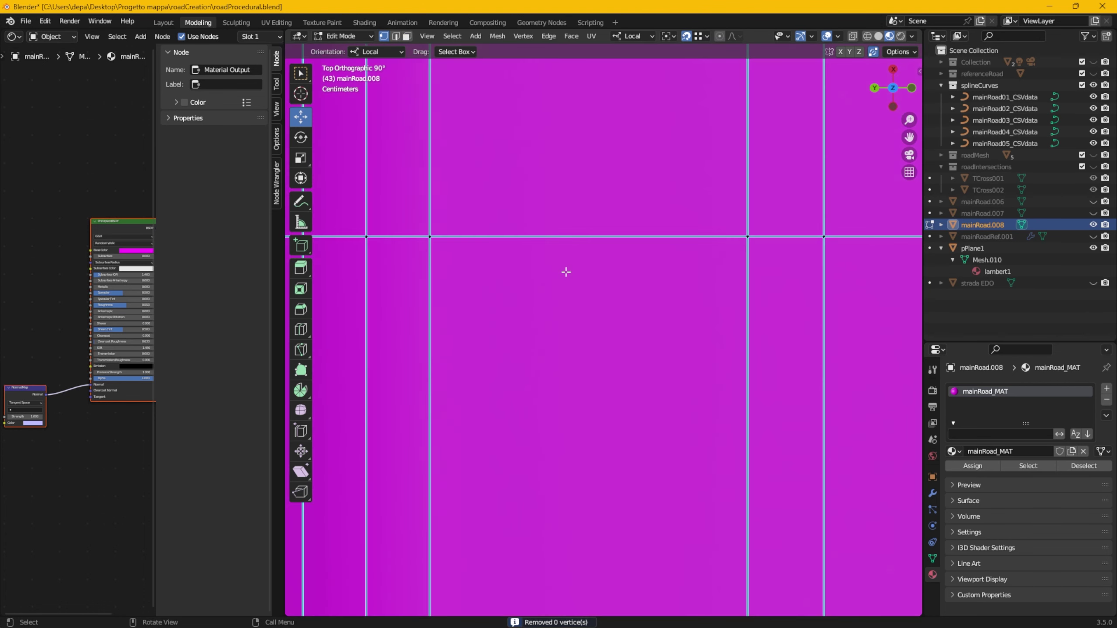
- Examine the edges and vertices of mainRoad.008 in wireframe shading from several angles
click(838, 37)
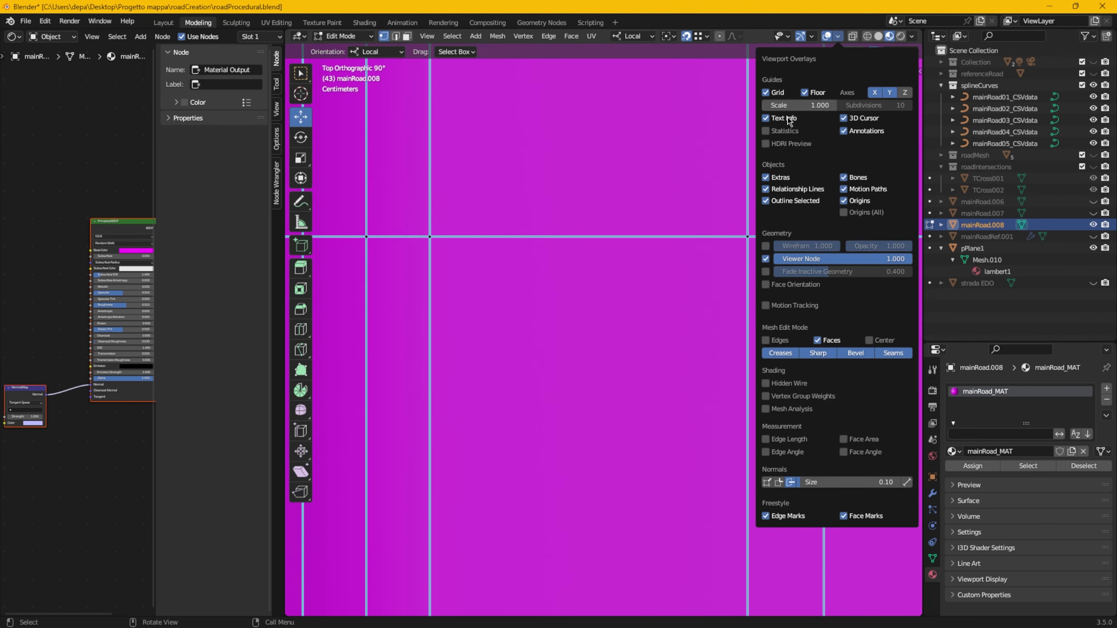
click(867, 36)
middle_drag(567, 334, 536, 301)
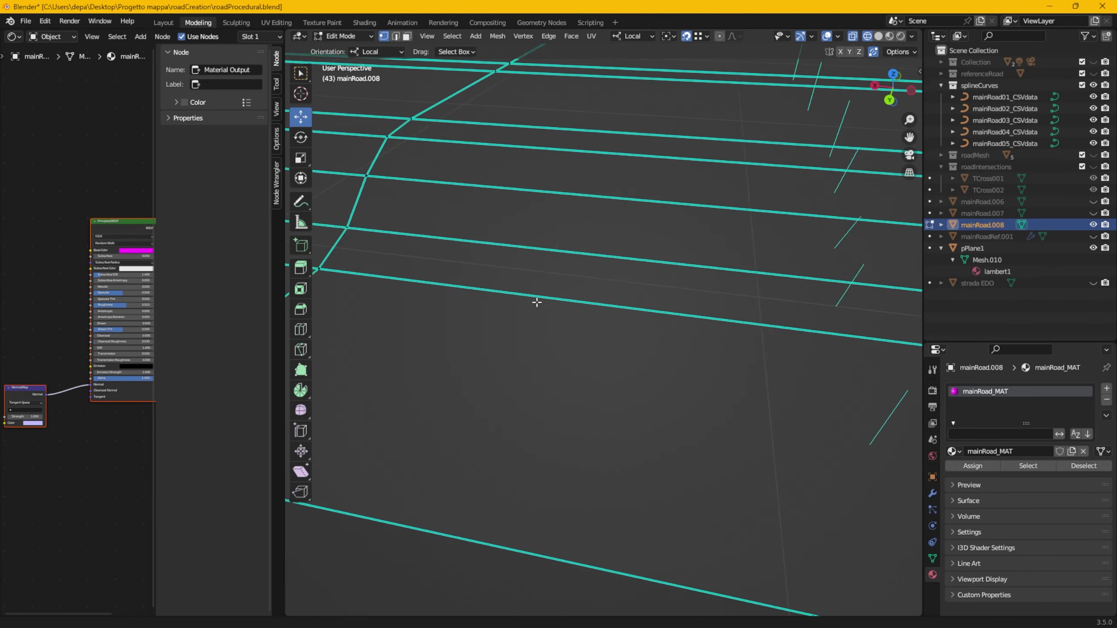
scroll(562, 273, up, 5)
click(574, 264)
drag(584, 243, 575, 240)
middle_drag(638, 370, 381, 429)
scroll(381, 429, down, 6)
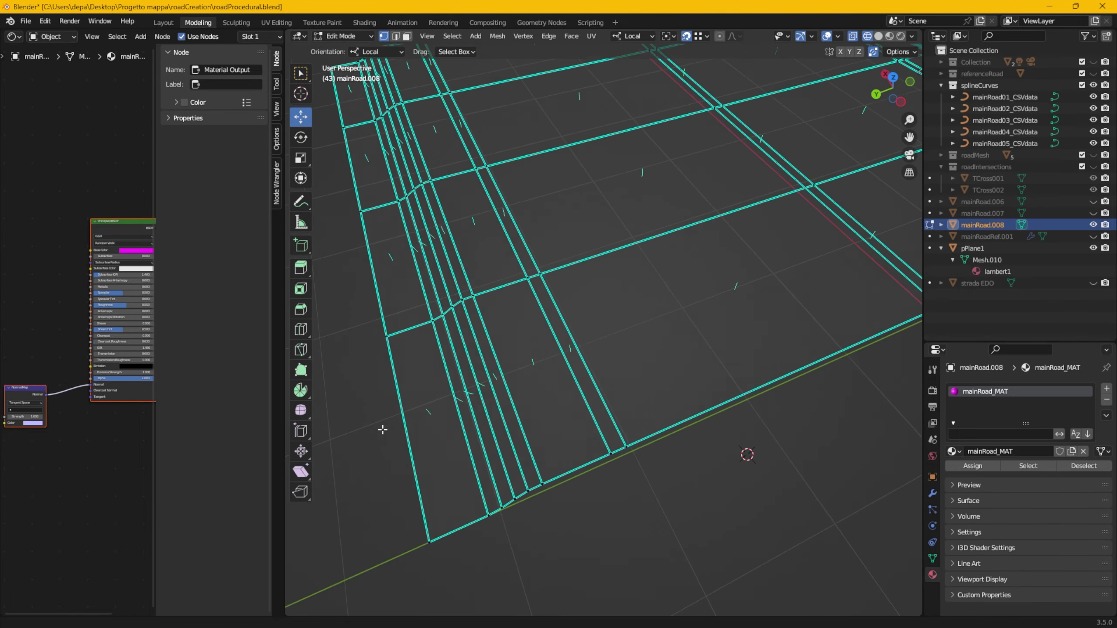
- Open the road's UVs in a widened UV Editor with mainRoad_diffuse.png as background, and return the viewport to Material Preview
click(14, 36)
click(44, 100)
click(889, 36)
scroll(590, 260, down, 3)
key(a)
drag(284, 237, 545, 235)
click(313, 36)
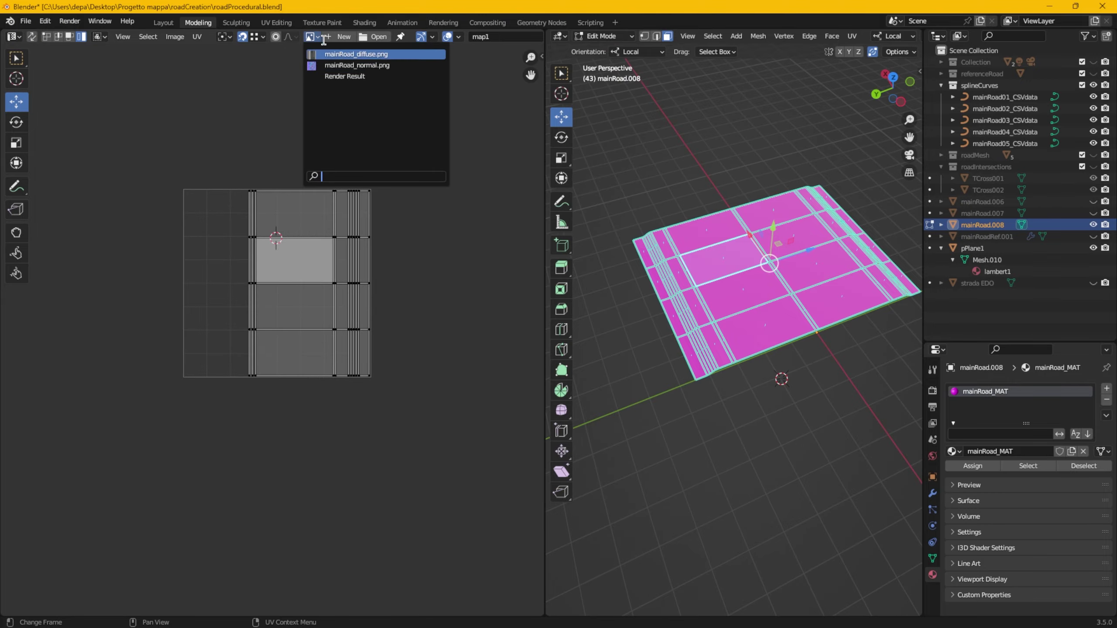
click(347, 67)
- Assign the Asphalt New material to mainRoad.008 and return to Object Mode to inspect the textured surface
click(987, 469)
right_click(715, 382)
click(605, 36)
click(602, 50)
scroll(736, 389, up, 8)
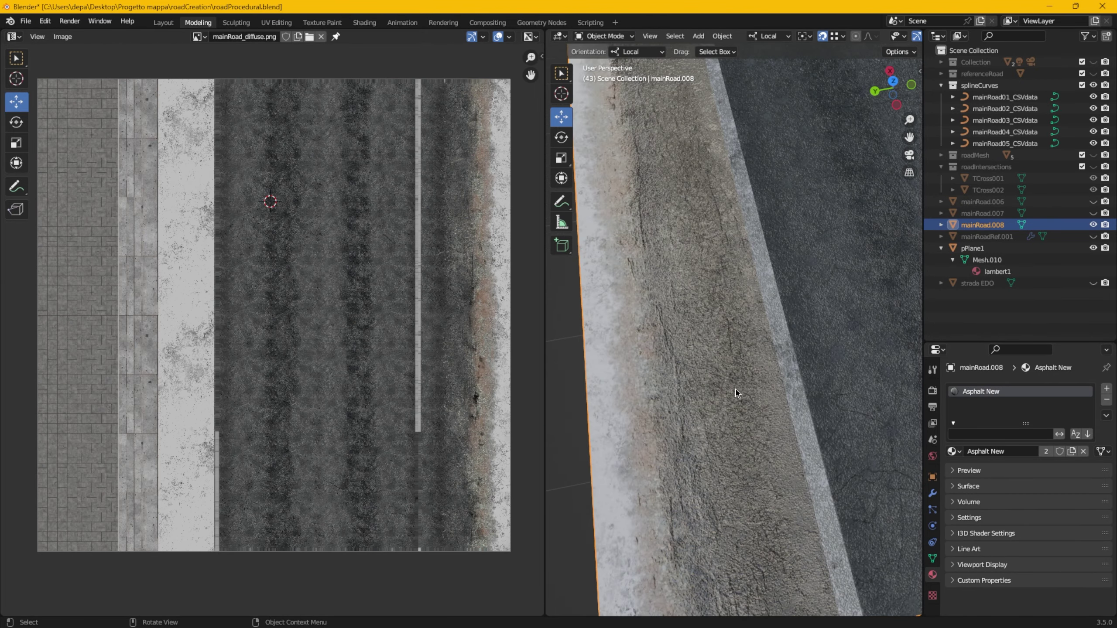
scroll(736, 389, down, 4)
middle_drag(735, 389, 713, 480)
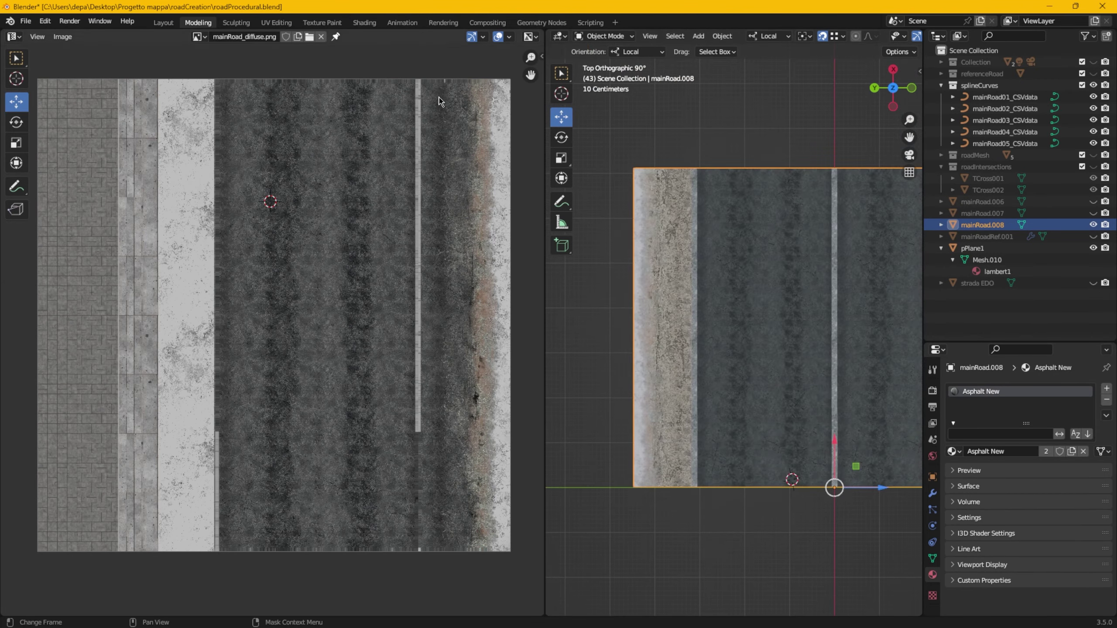
- Compare mainRoad_normal.png, mainRoad_diffuse.png and the Render Result in the Image Editor, ending on the diffuse map
click(201, 37)
click(218, 65)
click(203, 37)
click(218, 54)
click(202, 37)
click(219, 76)
click(208, 37)
click(220, 57)
- Check mainRoad.008 in Rendered shading, return to Material Preview, and widen the 3D viewport
middle_drag(721, 343, 765, 246)
click(901, 36)
middle_drag(791, 282, 756, 364)
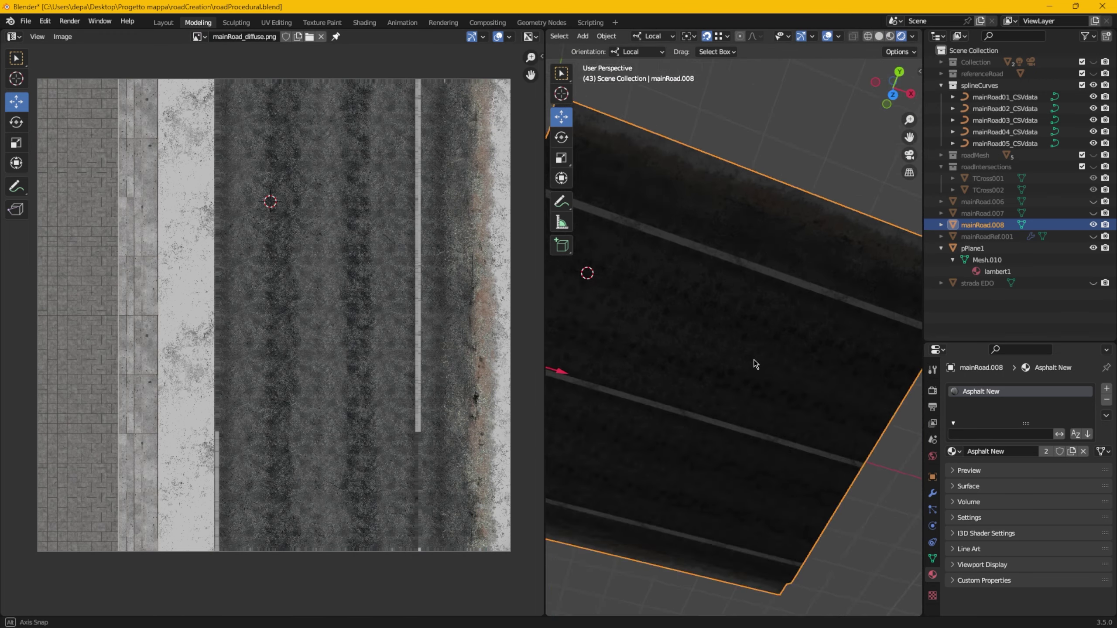
click(889, 36)
drag(545, 308, 298, 308)
middle_drag(571, 299, 713, 308)
- Give mainRoad.008 an Array of 277 copies and a Curve modifier following mainRoad05_CSVdata, with X rotation 180°
click(932, 493)
click(972, 388)
click(851, 146)
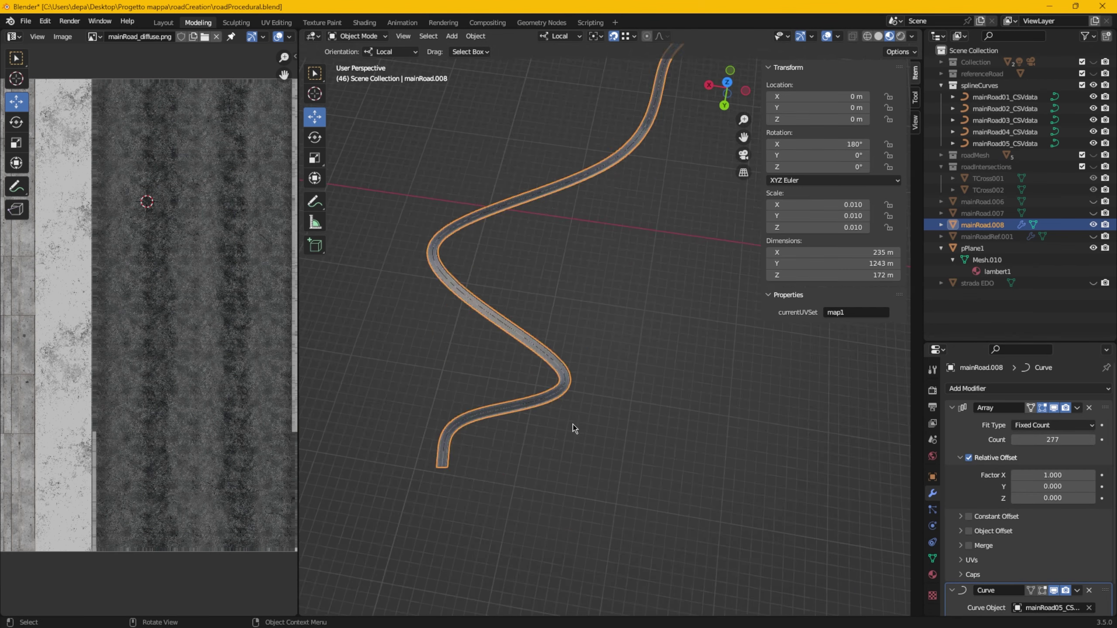
- Try moving mainRoad.008 freely near the end of the road and undo the move
shift+middle_drag(449, 467, 613, 344)
scroll(613, 344, up, 14)
drag(608, 357, 444, 365)
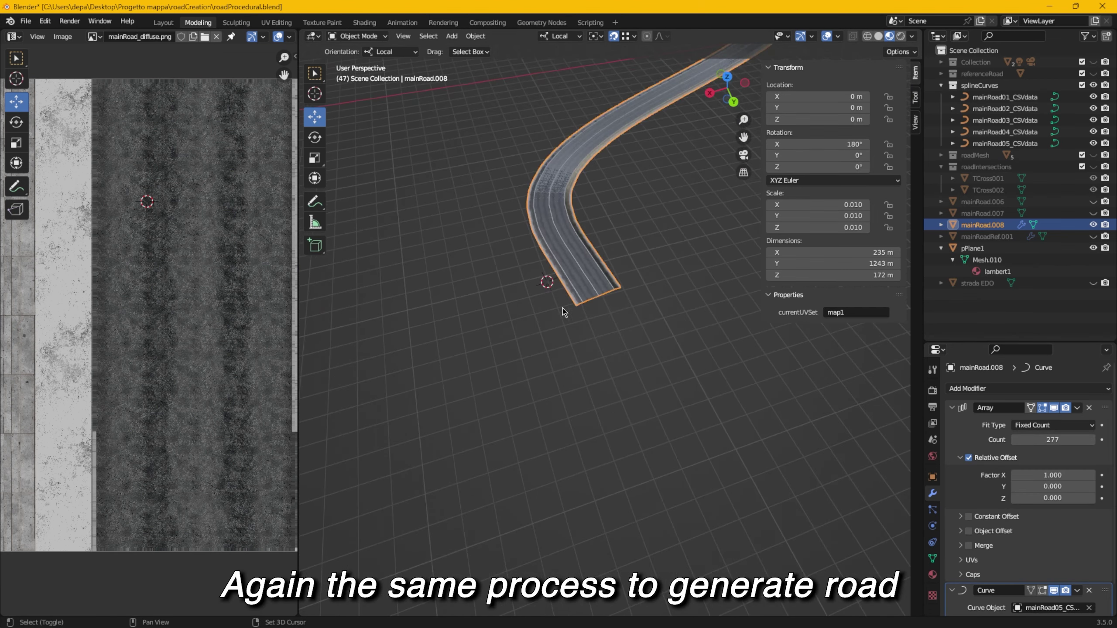
key(g)
click(616, 342)
scroll(616, 342, up, 4)
key(ctrl+z)
shift+middle_drag(574, 310, 593, 298)
scroll(593, 298, up, 4)
scroll(549, 334, down, 4)
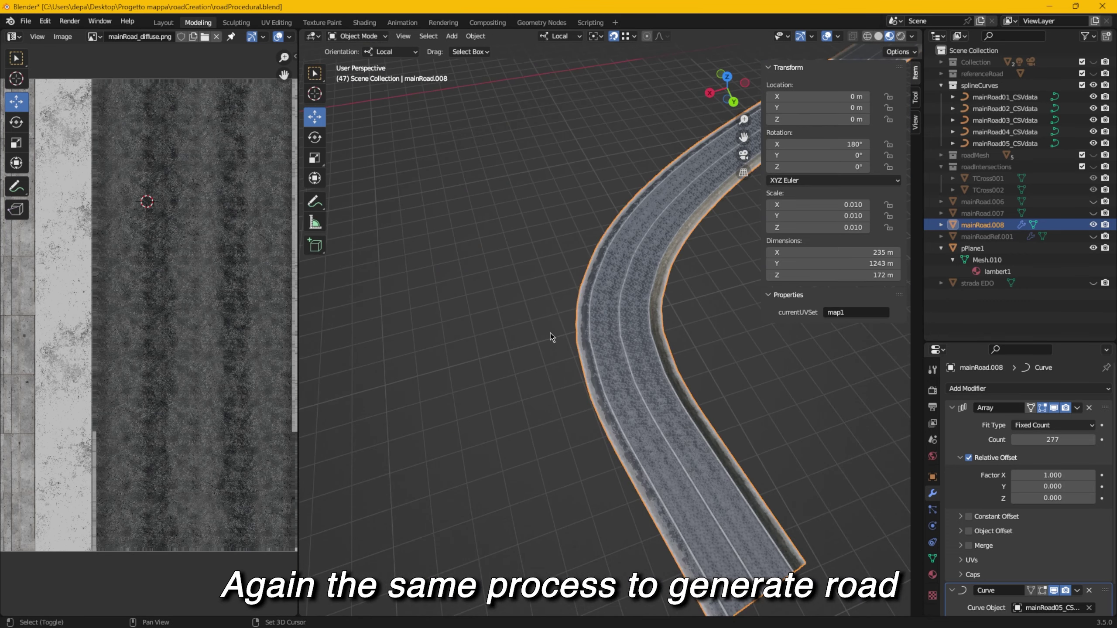
- Set the Array count to 275 and disable both modifiers in the viewport, with mainRoad.008 rotated 90° about X
shift+middle_drag(549, 333, 483, 282)
drag(1065, 437, 1048, 438)
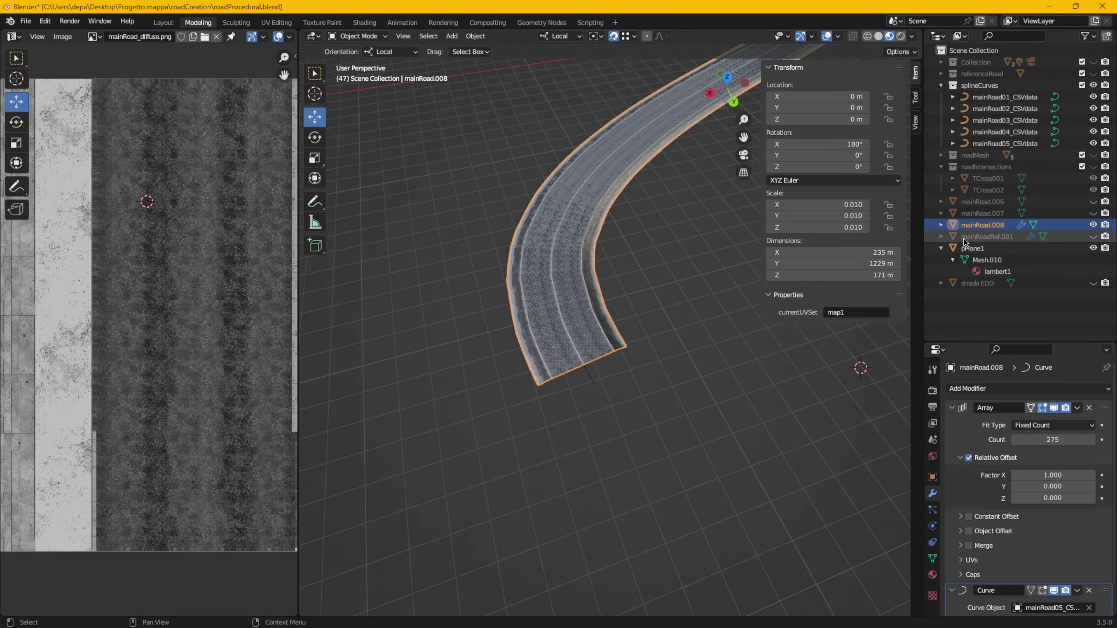
click(1053, 408)
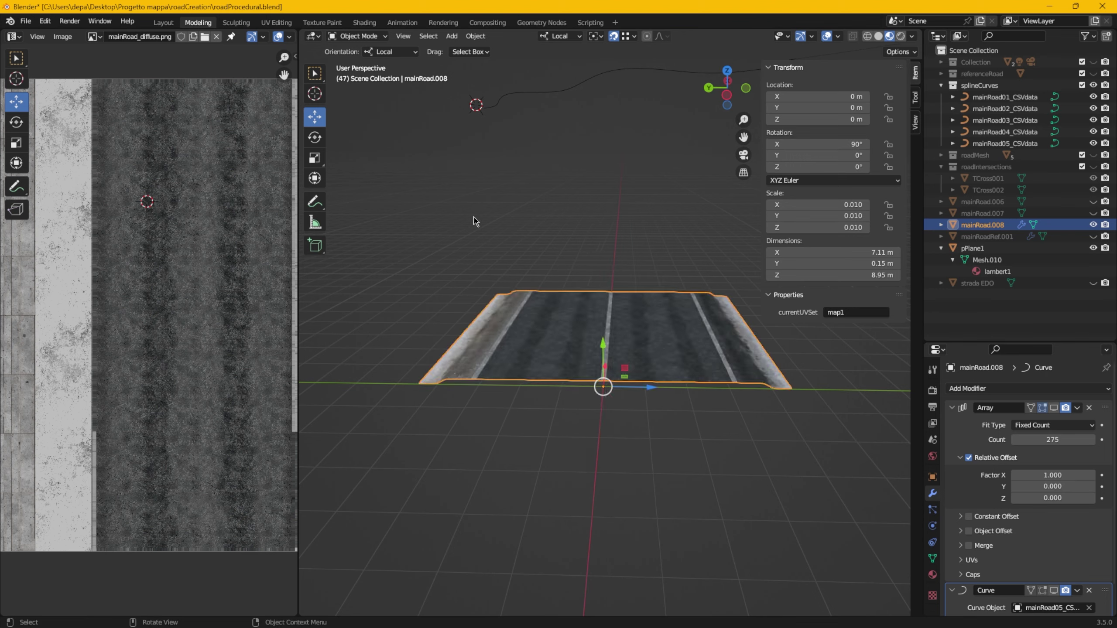
middle_drag(475, 222, 660, 229)
- Copy mainRoad.008 as mainRoadBase without a curve object, move the copy into the referenceRoad collection, and hide that collection
right_click(950, 240)
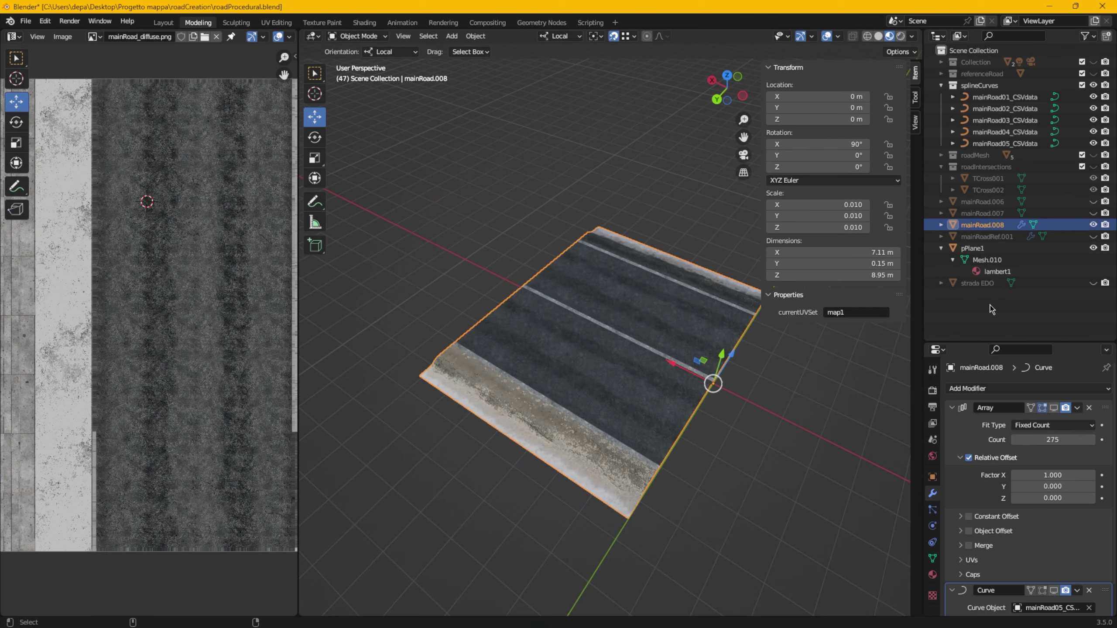
key(ctrl+v)
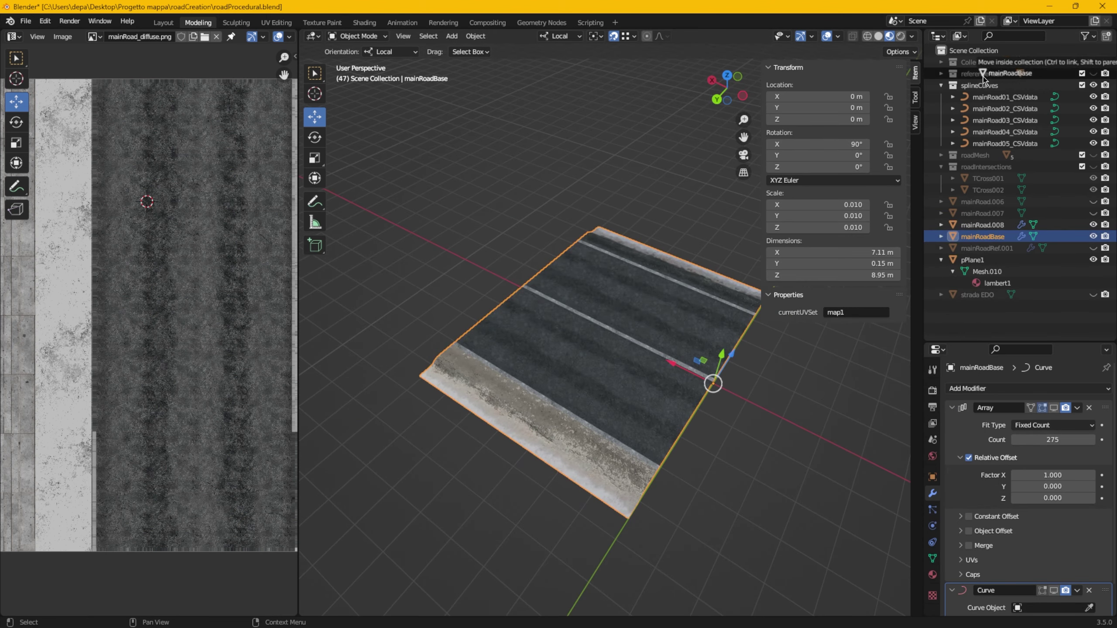
click(1093, 73)
click(1094, 97)
scroll(686, 361, up, 3)
middle_drag(681, 374, 590, 380)
click(1094, 74)
- Collapse the roadIntersections collection and re-enable the Array and Curve modifiers of mainRoad.008 in the viewport
click(1060, 236)
click(978, 190)
click(941, 190)
click(982, 225)
click(1053, 408)
click(1053, 590)
key(KP_Decimal)
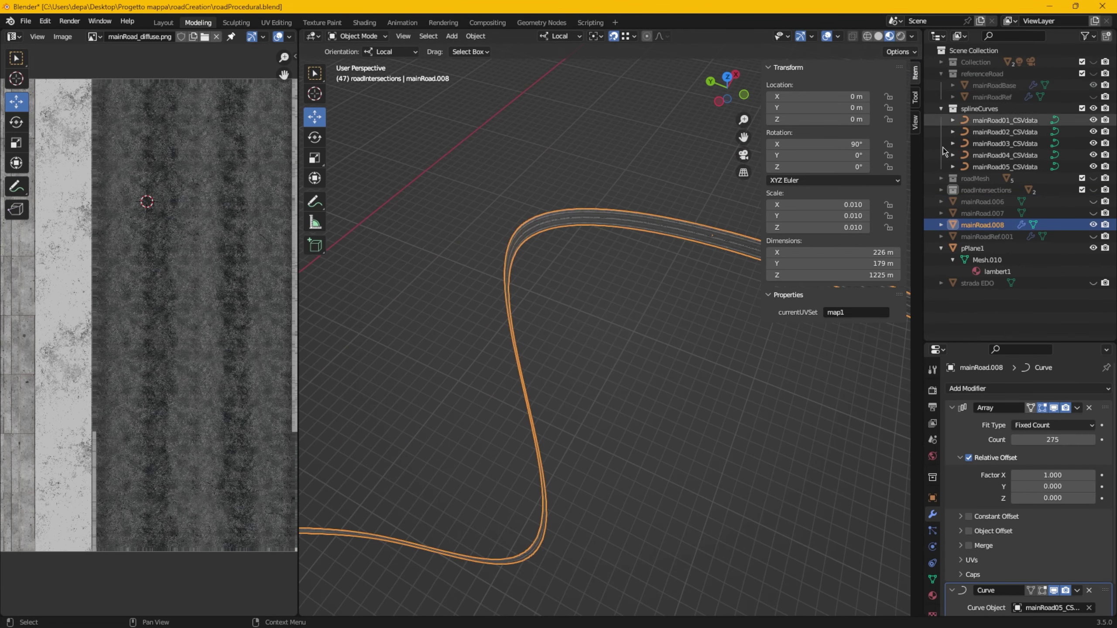
- Apply the rotation and scale of mainRoadBase, and hide the referenceRoad collection again
key(KP_Decimal)
key(shift+a)
key(ctrl+a)
click(626, 365)
middle_drag(626, 391, 680, 380)
drag(952, 408, 952, 427)
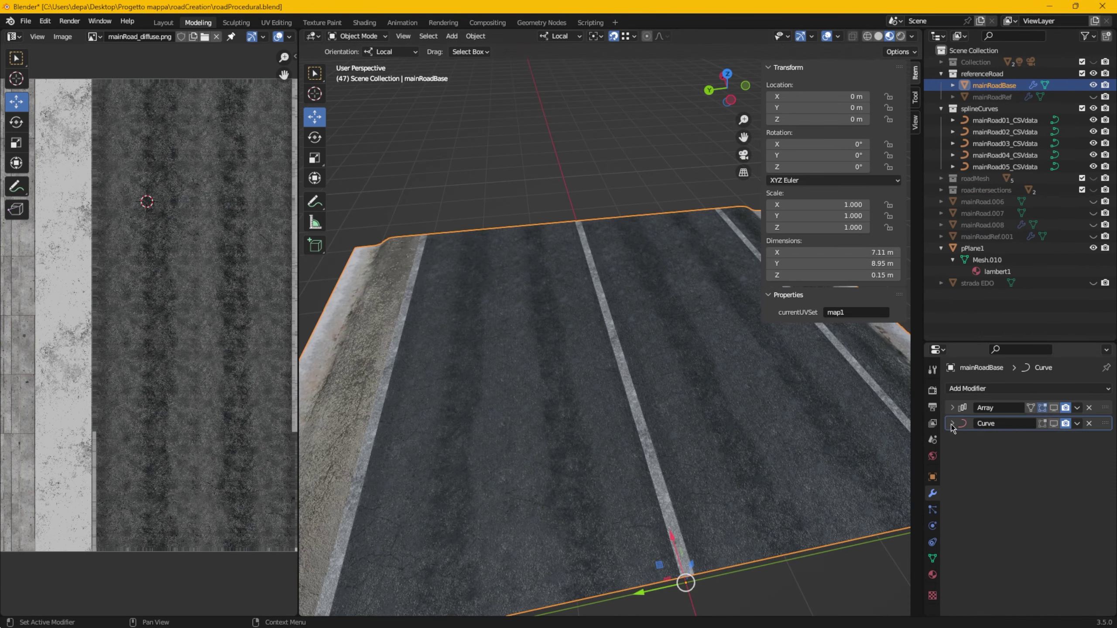
click(1094, 73)
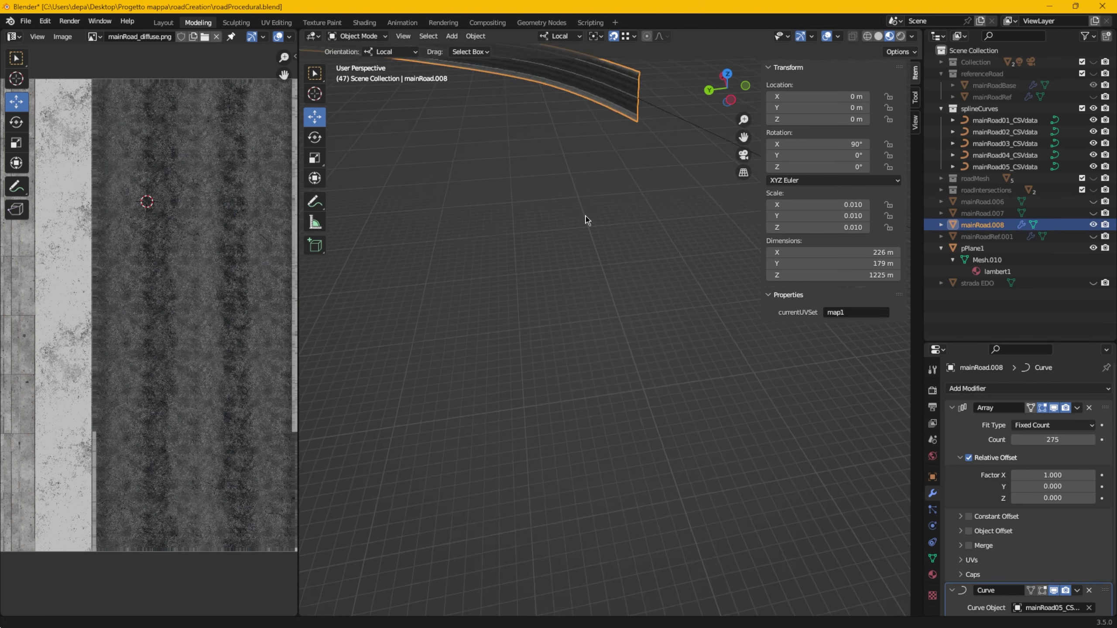
- Set the X rotation of mainRoad.008 to 180° and look through its object properties and outliner contents
scroll(580, 308, up, 4)
middle_drag(578, 398, 602, 352)
click(933, 558)
click(932, 526)
click(941, 224)
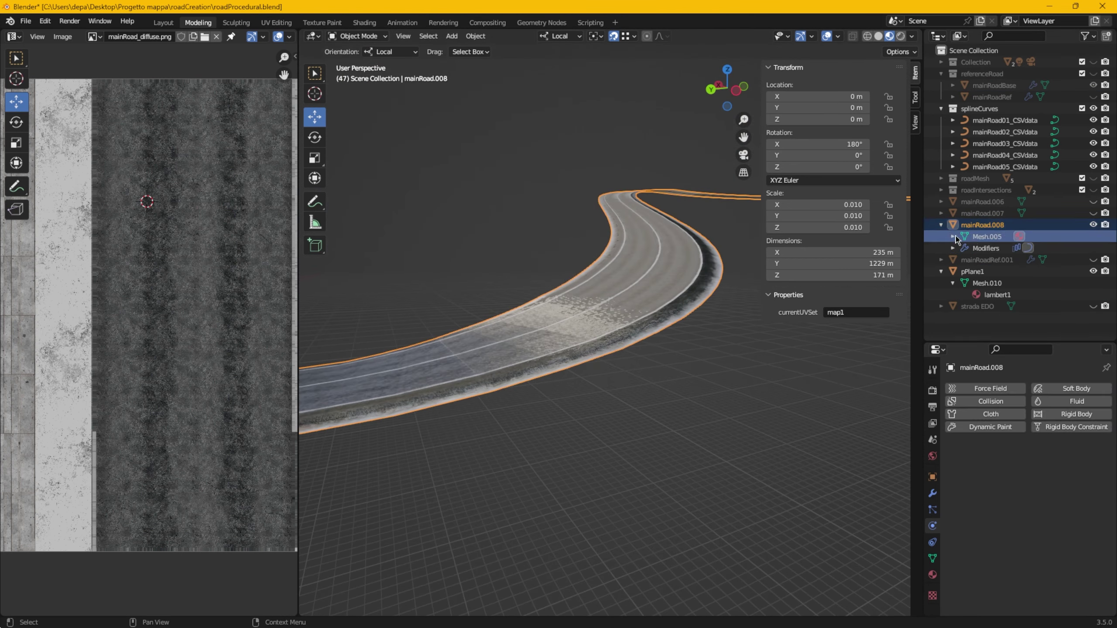
click(941, 224)
- Open the Fill Mode options of the mainRoad05_CSVdata curve's shape settings
click(932, 510)
click(932, 541)
click(1053, 501)
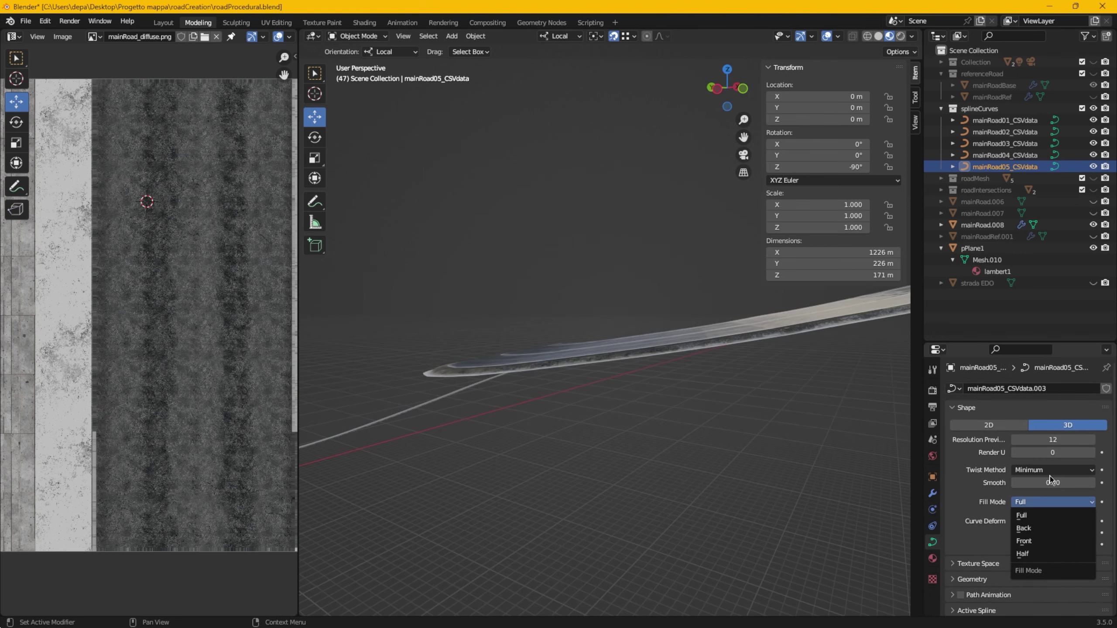
- Apply the Array and Curve modifiers of mainRoad.008 and export the selected road as mainRoad05.i3d
middle_drag(697, 402, 522, 391)
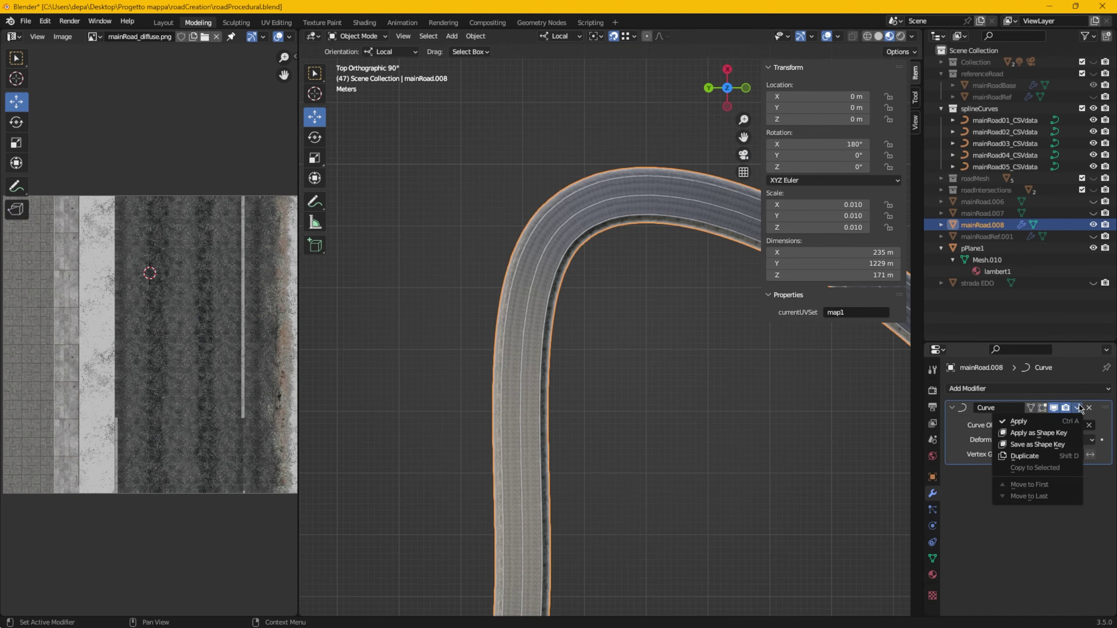
mouse_move(44, 189)
click(162, 353)
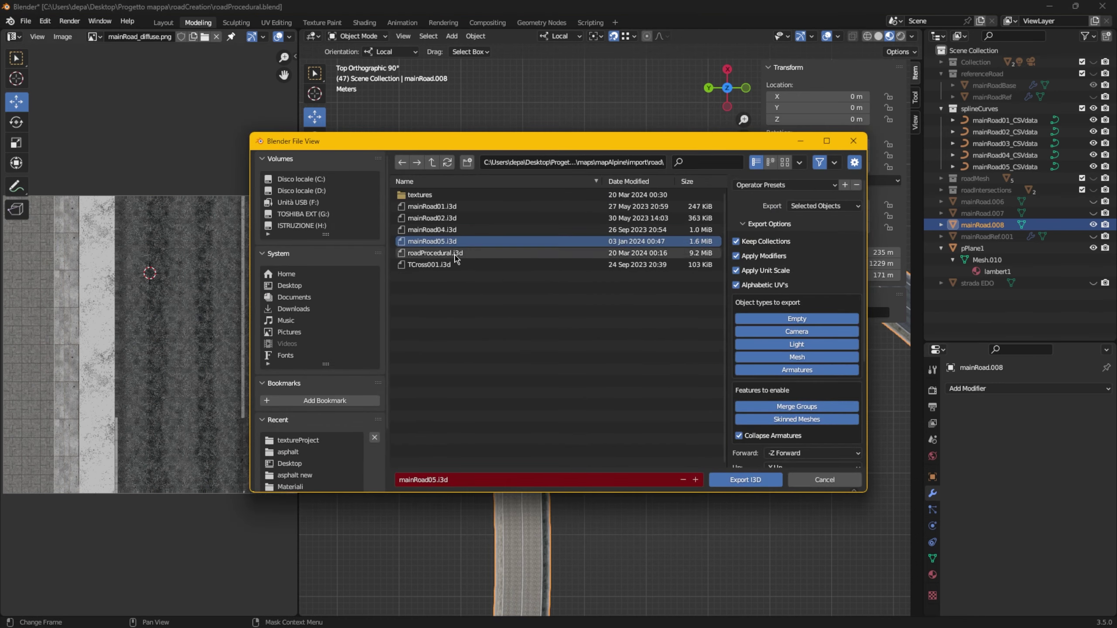
- Switch to GIANTS Editor and cut the existing mainRoad.006 road from the map
key(alt+Tab)
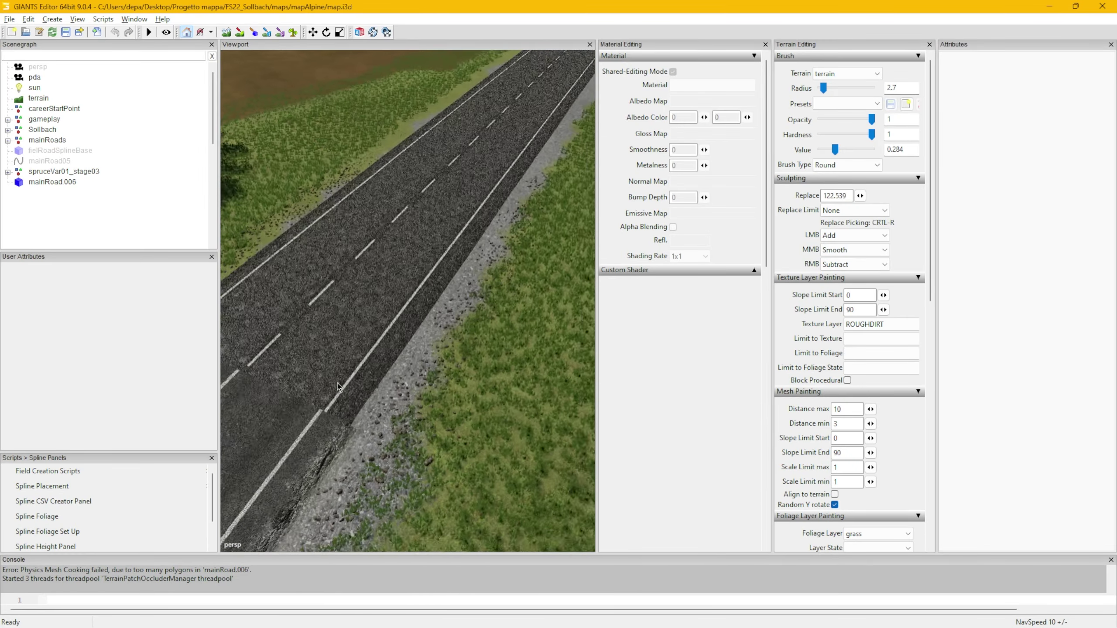
alt+drag(339, 387, 281, 352)
click(343, 281)
alt+drag(343, 282, 299, 264)
key(ctrl+x)
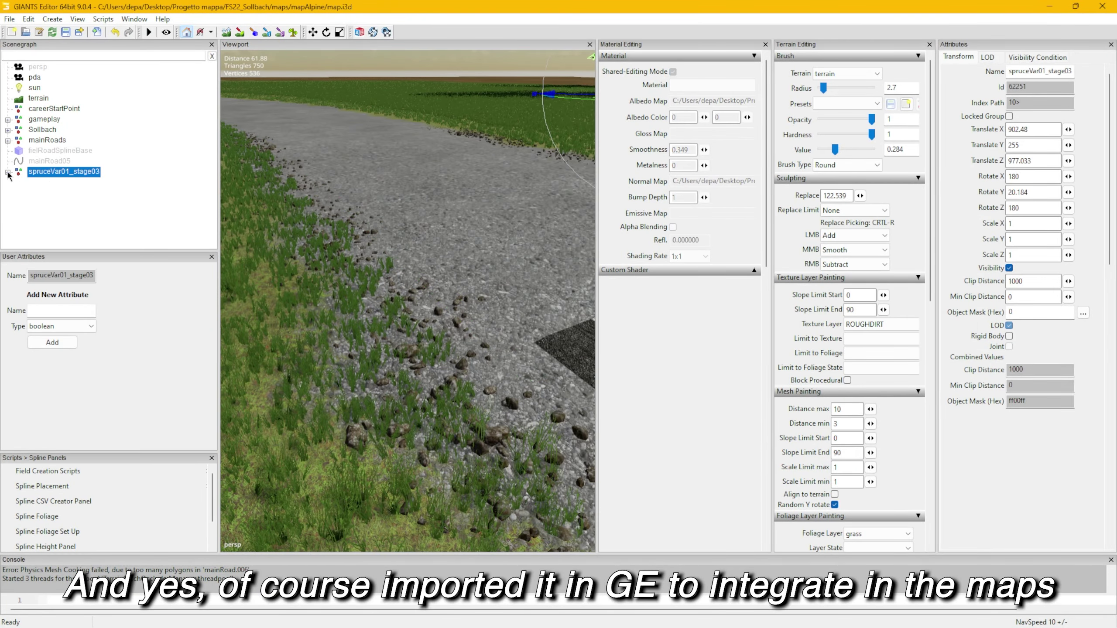
- Select mainRoad.005 inside the mainRoad05 group of mainRoads and make it visible
click(7, 141)
double_click(63, 194)
click(1009, 268)
alt+drag(440, 308, 378, 317)
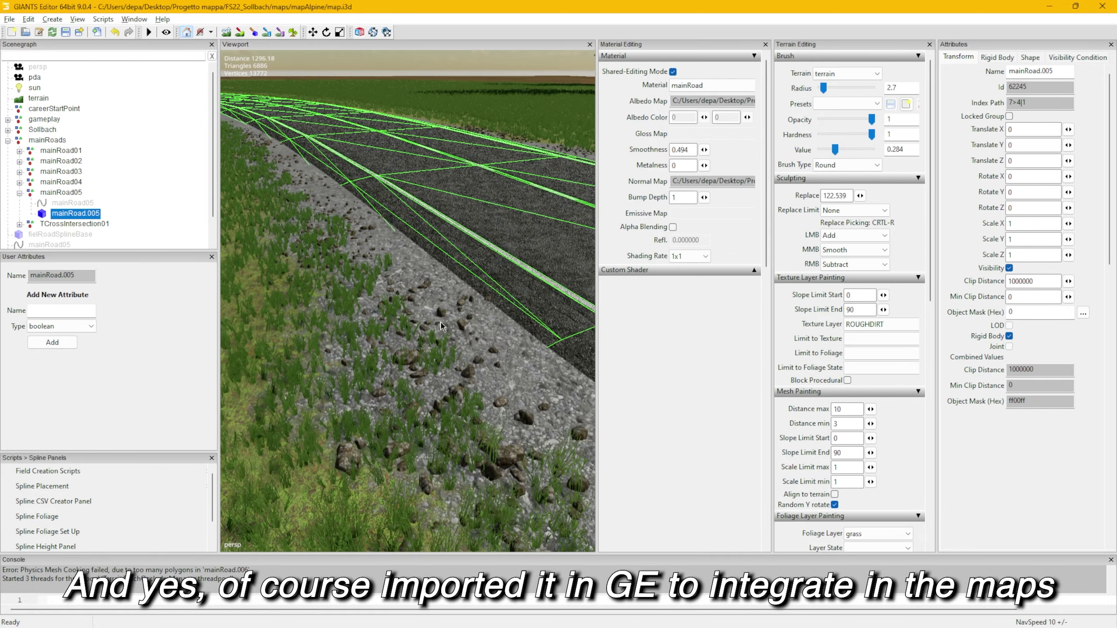
- Remove mainRoad.005 from the map and import mainRoad05.i3d from the import/road folder
click(409, 273)
click(409, 286)
scroll(409, 286, up, 5)
scroll(409, 308, down, 5)
click(405, 325)
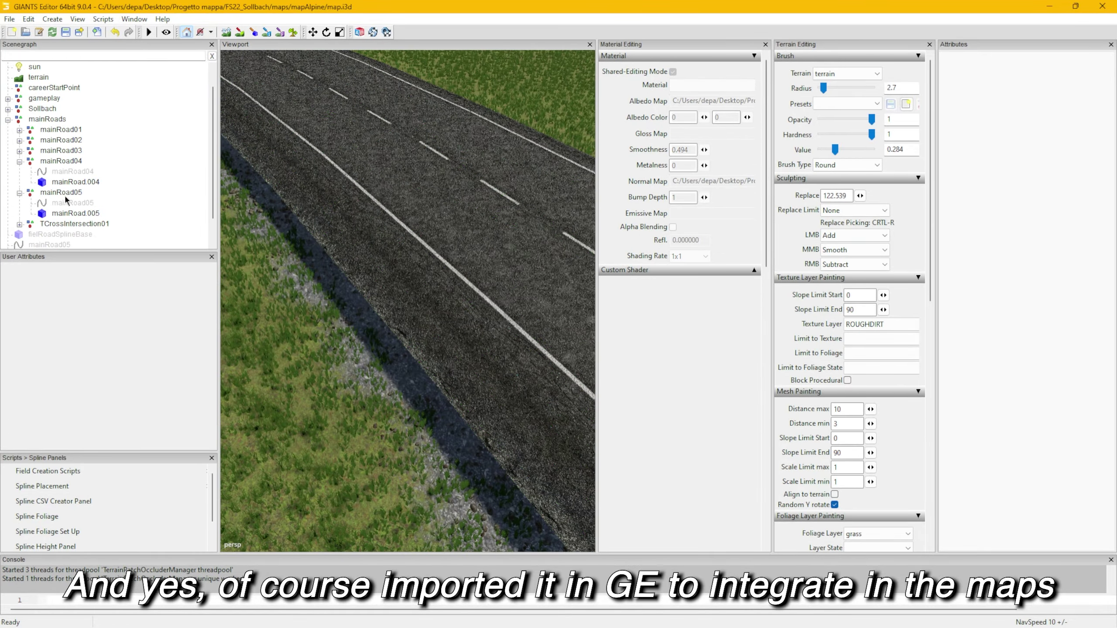
click(65, 224)
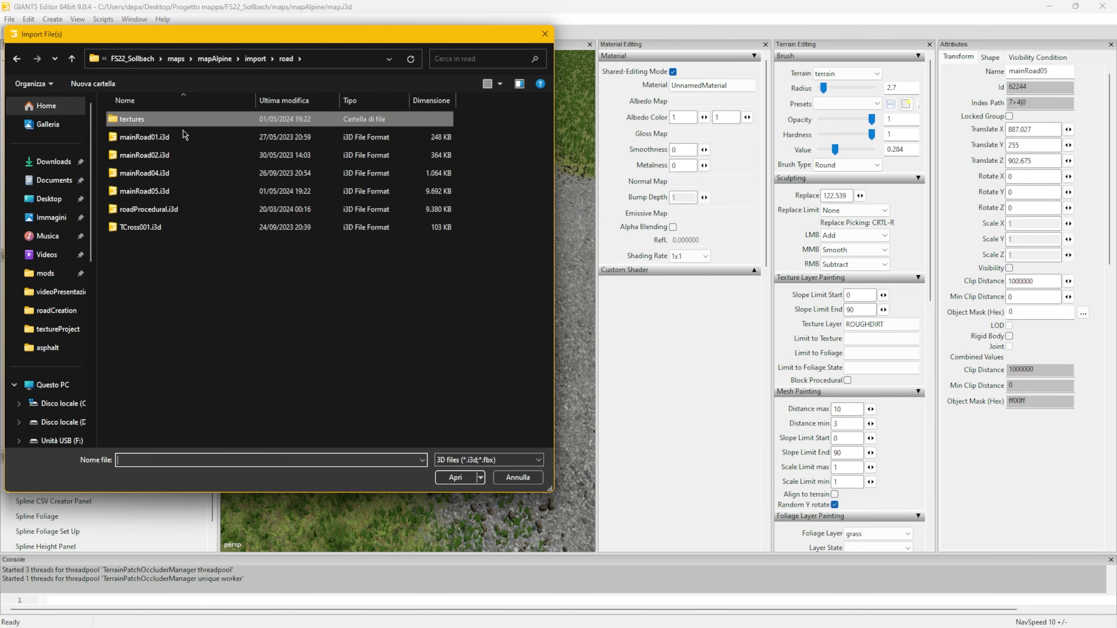
double_click(360, 191)
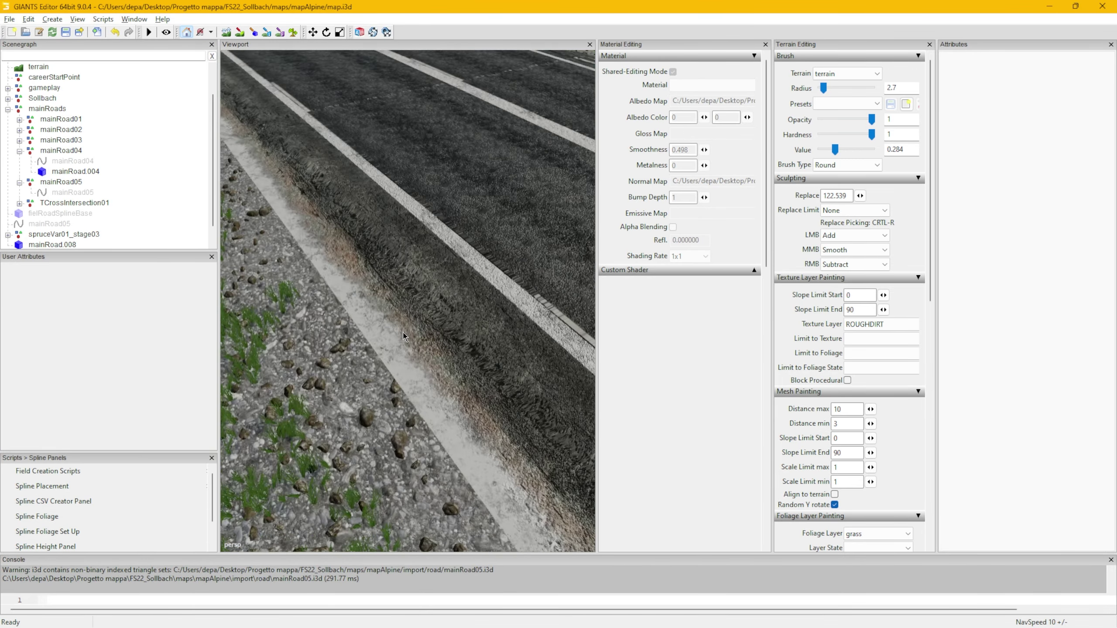
- Set the albedo map of the imported mainRoad.008 to mainRoad_diffuse.png from roadCreation/textures/asphalt and toggle the material's alpha blending
click(384, 320)
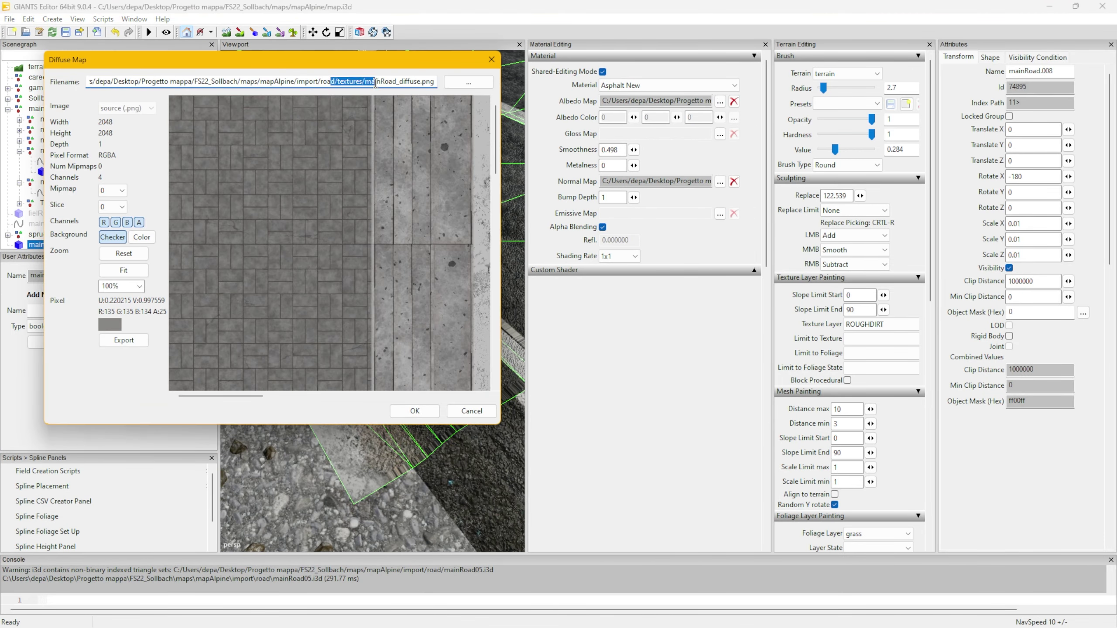
click(484, 75)
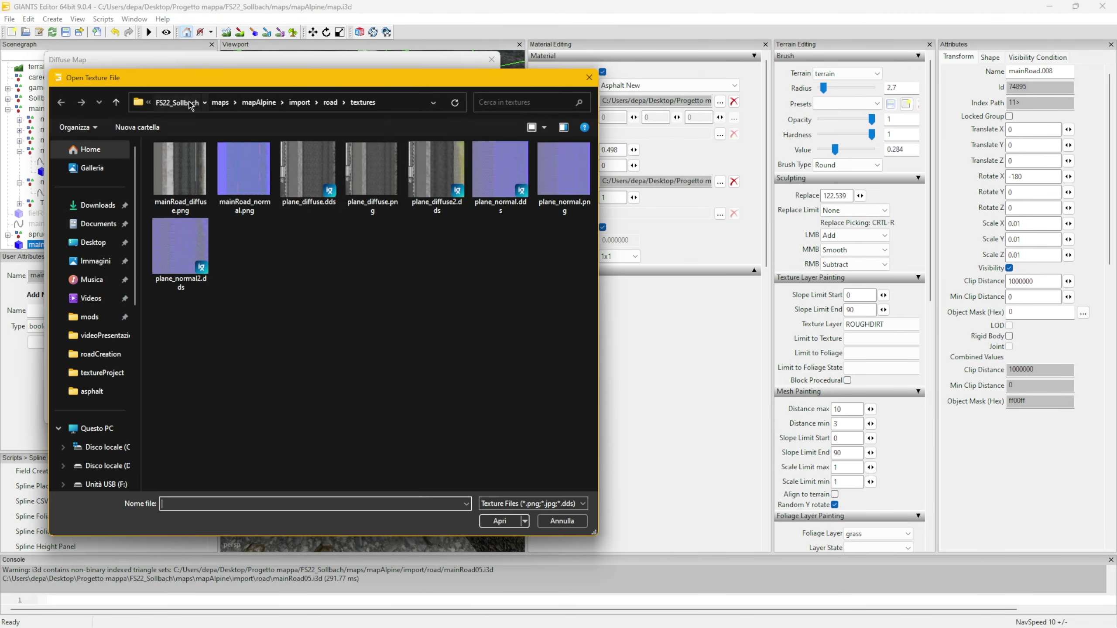
double_click(204, 179)
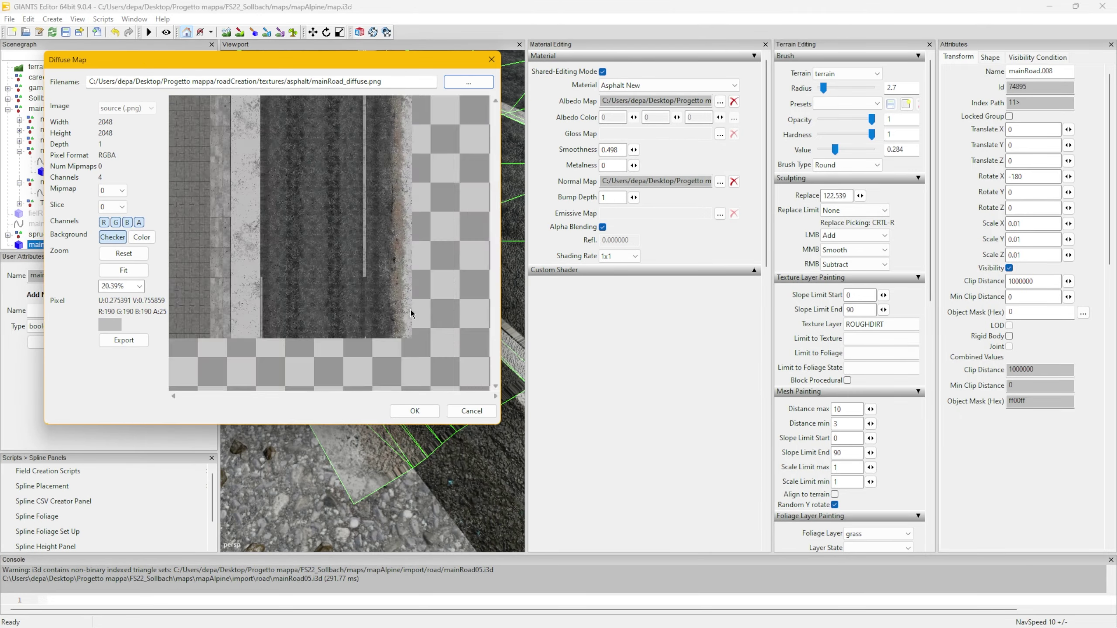
key(Return)
click(603, 227)
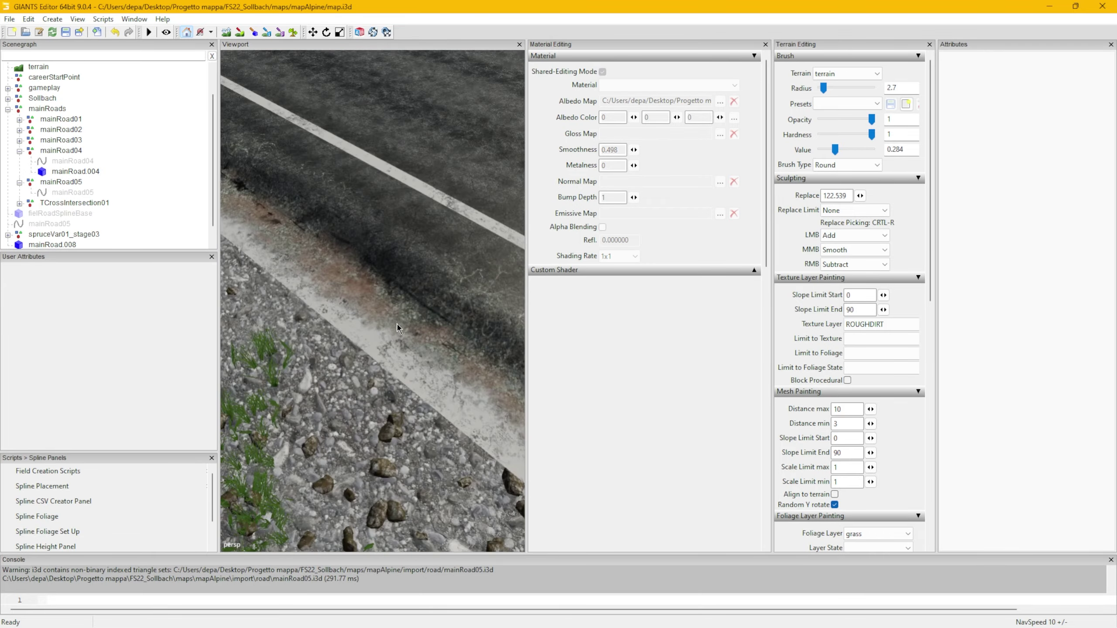
- Look over the textured road, switch to File Explorer and check the texture files in the asphalt and asphalt new folders
alt+middle_drag(397, 324, 402, 395)
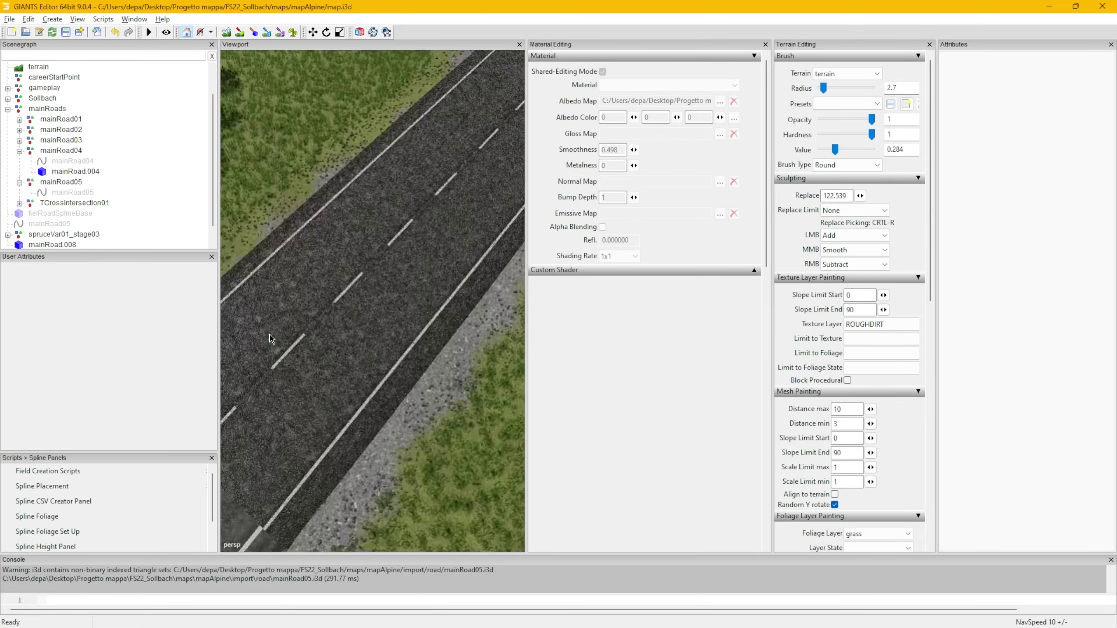
key(alt+Tab)
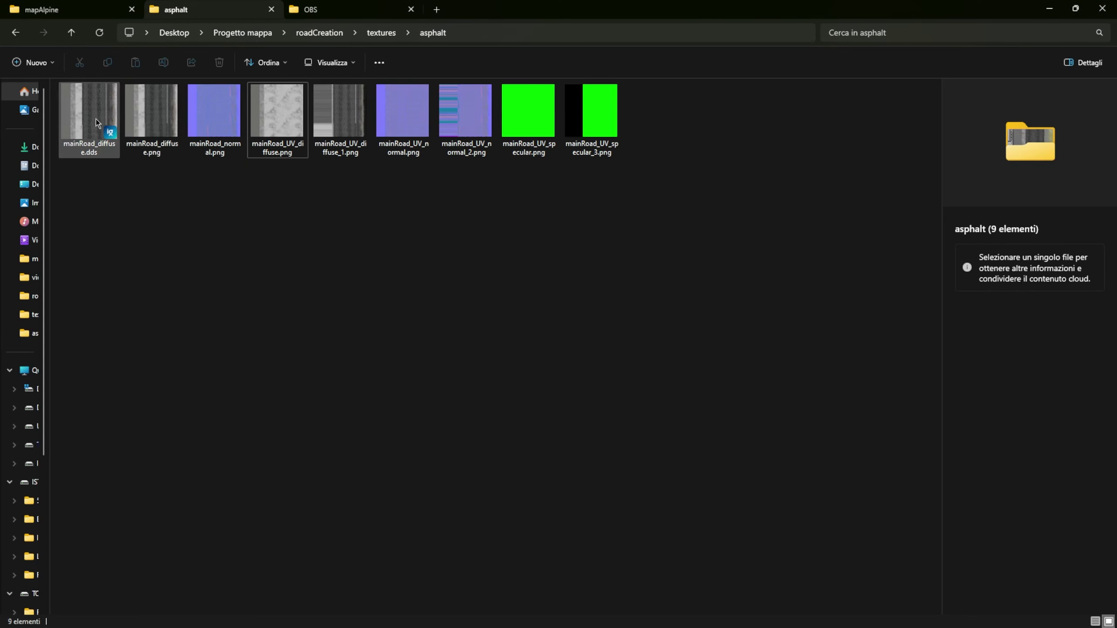
click(108, 125)
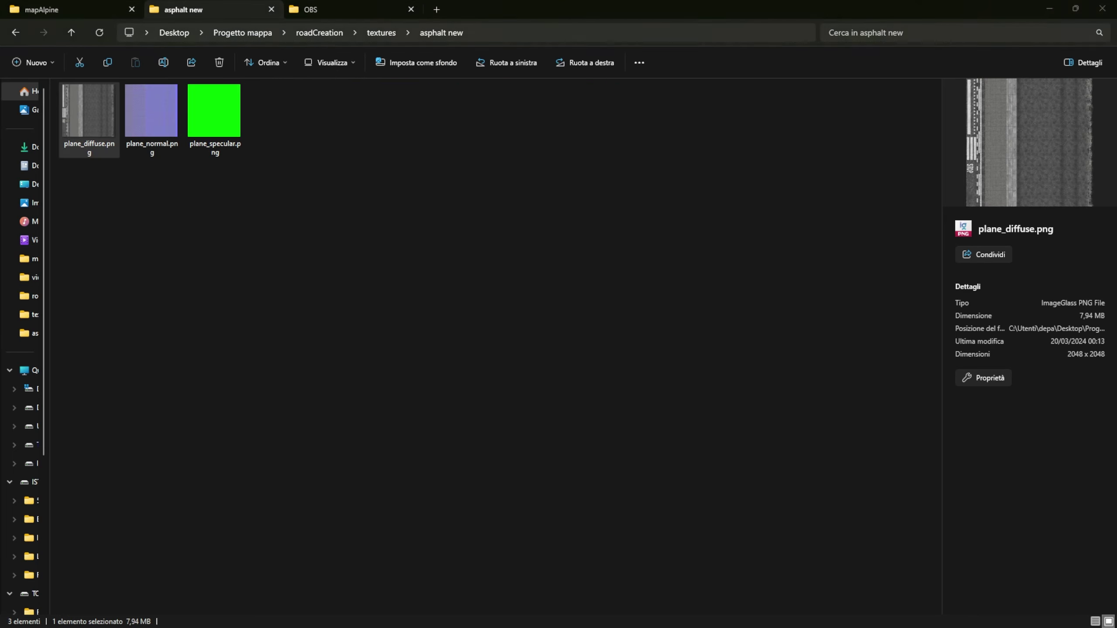
key(alt+Up)
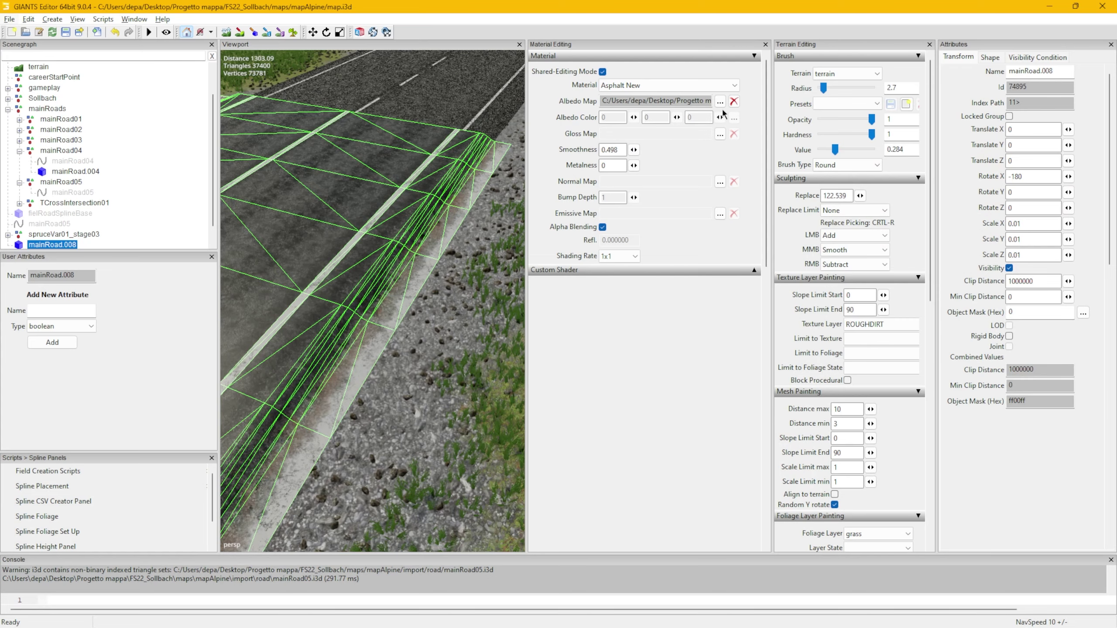
- Assign mainRoad_normal.png from the asphalt folder as the Asphalt New material's normal map and clear its albedo map
click(720, 101)
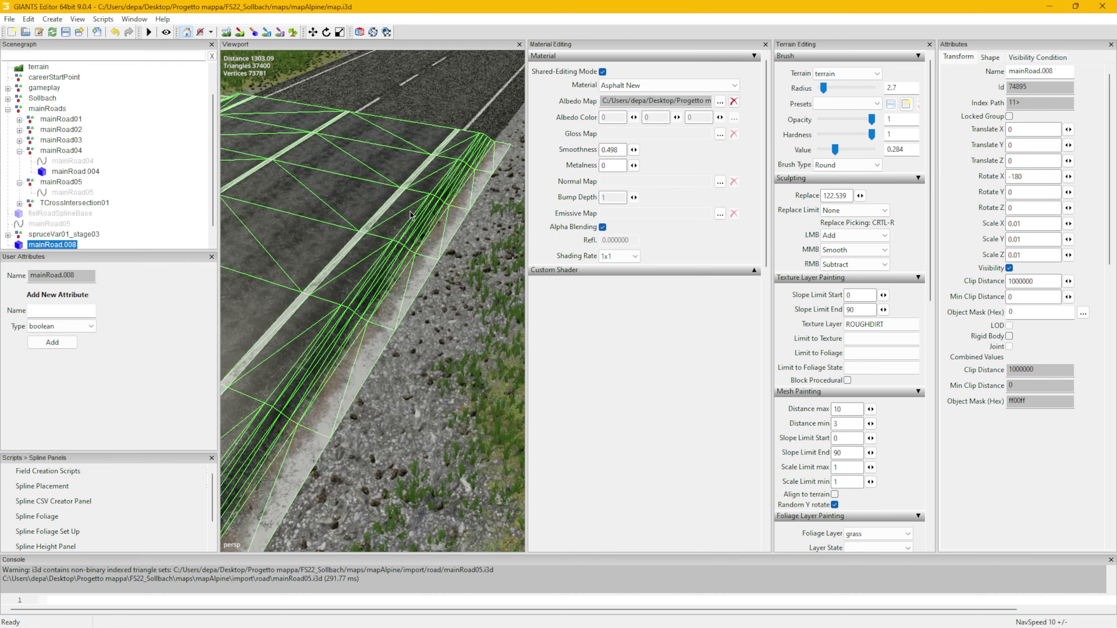
click(719, 181)
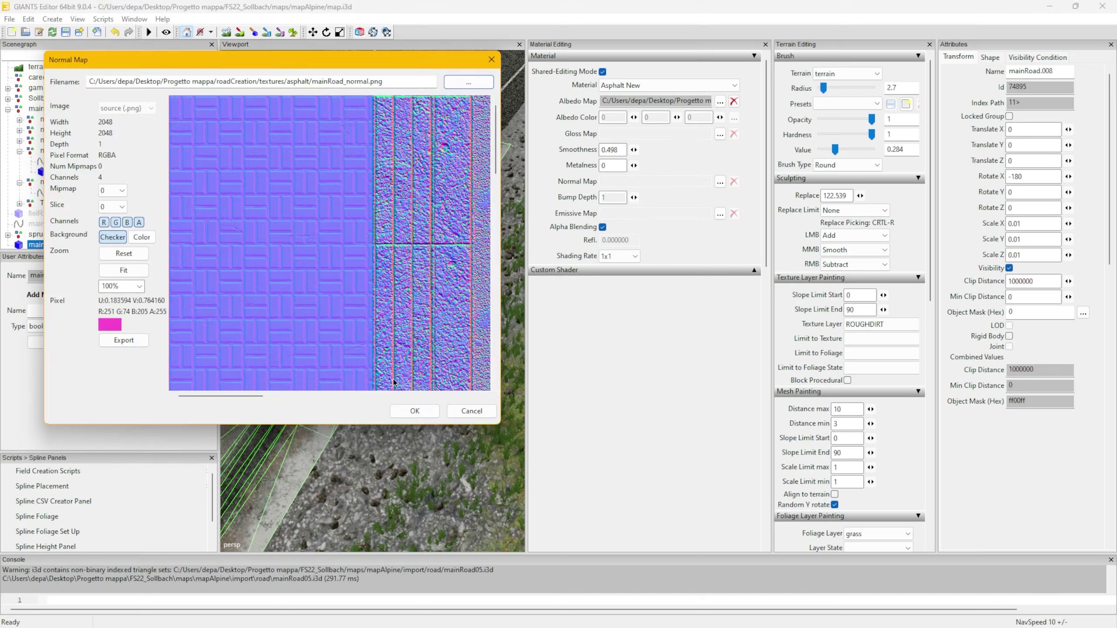
click(415, 411)
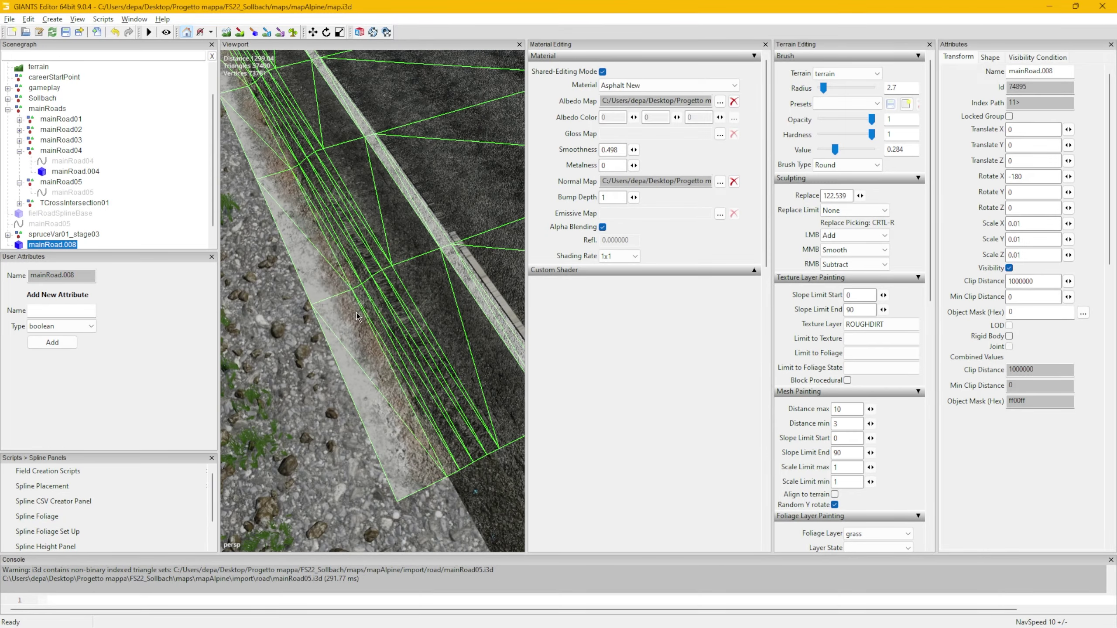
click(734, 101)
- Switch to Blender and load mainRoad_diffuse.png into the Specular image texture node of the Asphalt New material
key(alt+Tab)
click(676, 329)
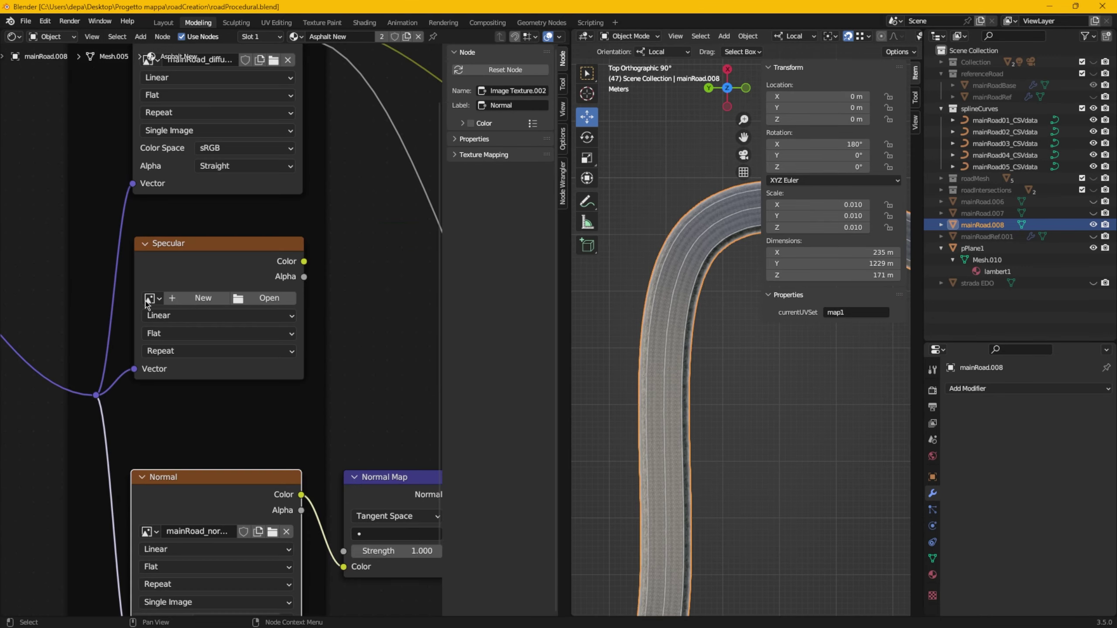
click(211, 276)
scroll(224, 333, down, 4)
click(260, 305)
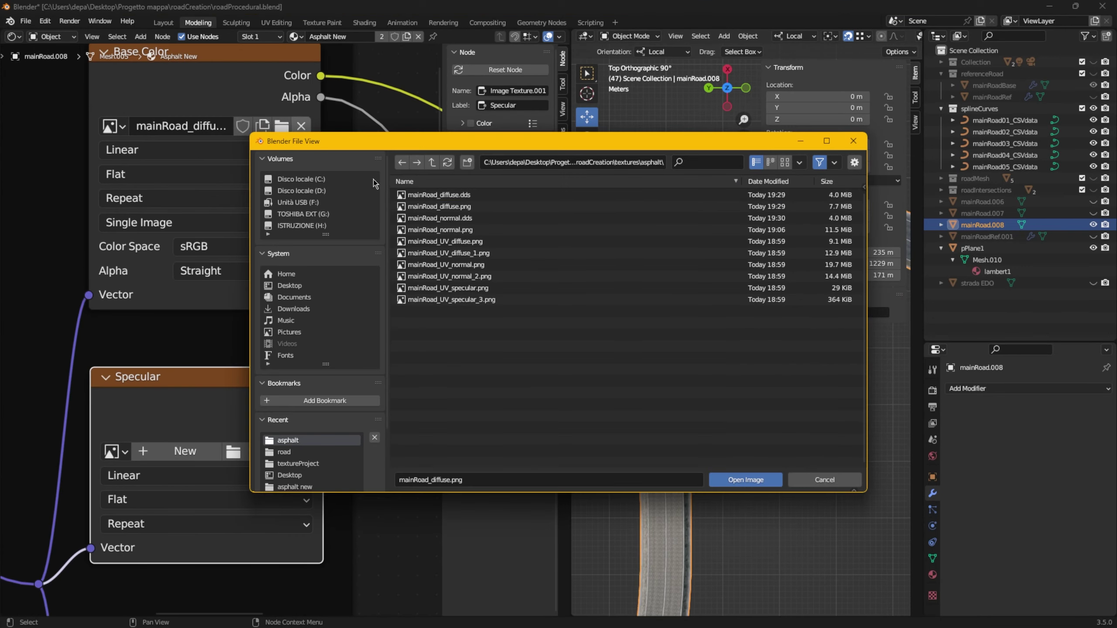
click(745, 480)
- Change the shader editor area to an image editor showing mainRoad_diffuse.png
scroll(220, 308, down, 5)
click(13, 37)
click(44, 97)
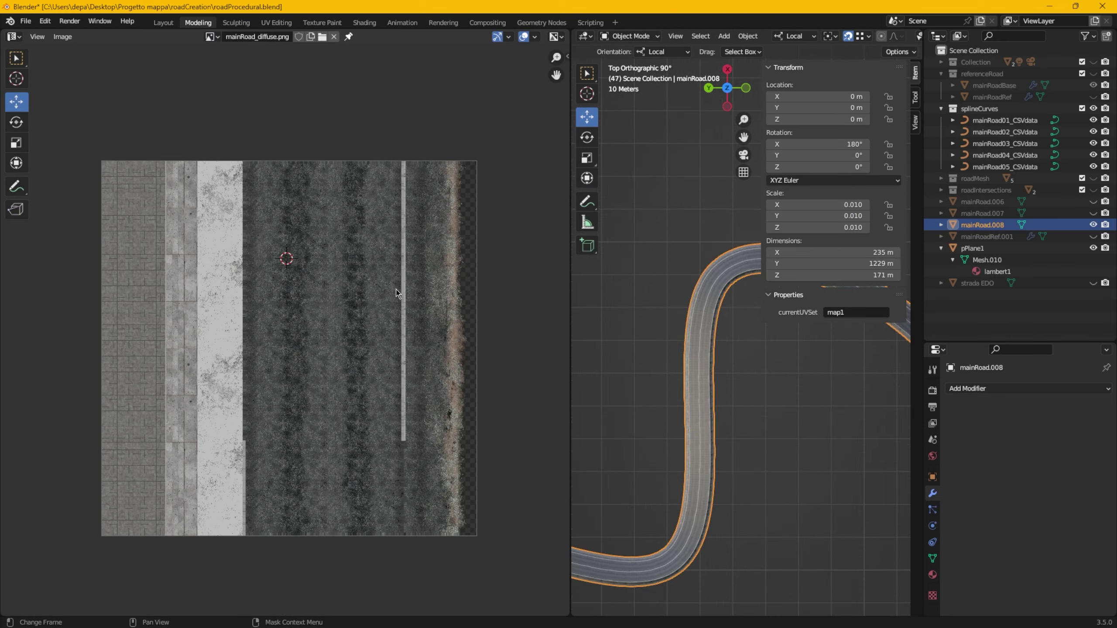
- Unhide the referenceRoad collection, select mainRoadBase and frame it in the viewport
middle_drag(703, 453, 709, 512)
scroll(783, 519, up, 6)
scroll(783, 519, down, 8)
click(1093, 74)
click(1040, 89)
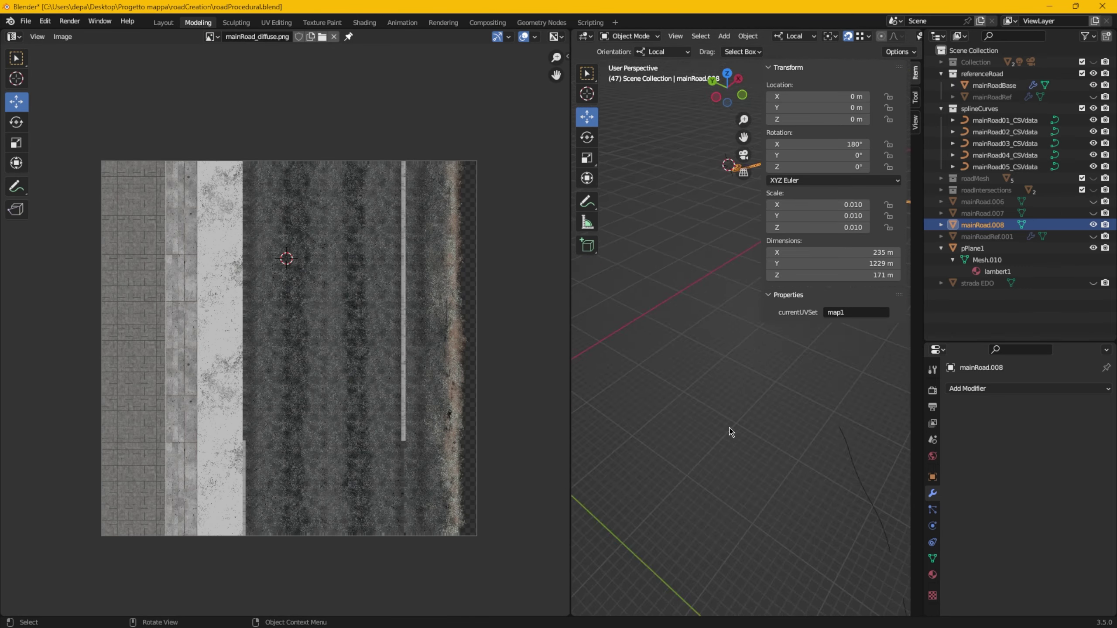
key(KP_Decimal)
scroll(684, 278, down, 6)
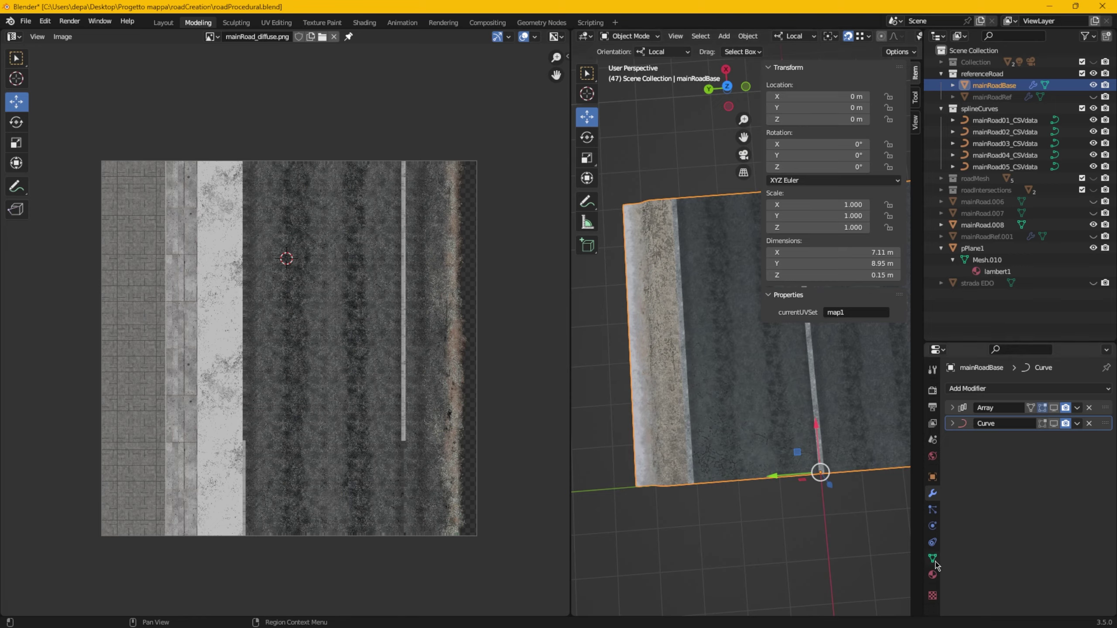
- Show the material settings of mainRoadBase and enter Edit Mode with its whole mesh selected
click(932, 575)
middle_drag(668, 479, 848, 440)
click(745, 451)
scroll(745, 451, up, 5)
scroll(264, 317, down, 4)
scroll(686, 308, down, 5)
middle_drag(679, 373, 636, 397)
scroll(635, 397, down, 4)
key(Tab)
key(a)
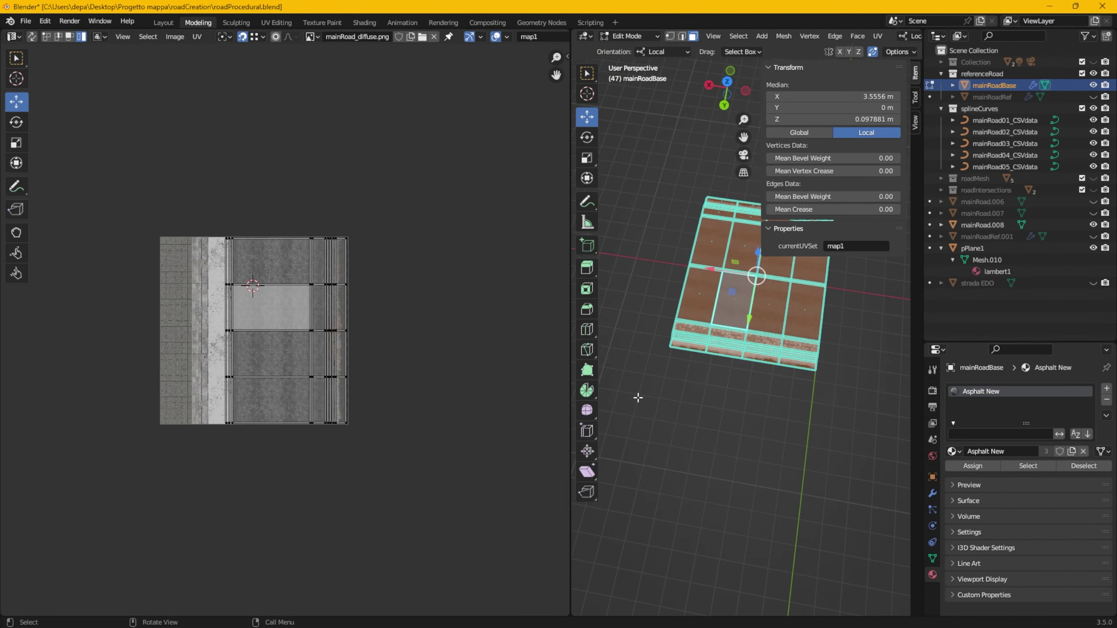
- Examine how the UVs of mainRoadBase line up with the texture along the outer edge line and road shoulder
scroll(395, 330, up, 5)
click(426, 352)
drag(471, 332, 477, 335)
scroll(470, 335, up, 2)
scroll(708, 343, up, 9)
middle_drag(519, 348, 404, 347)
mouse_move(431, 332)
mouse_down()
mouse_move(493, 331)
mouse_move(433, 325)
mouse_up()
shift+middle_drag(651, 370, 848, 341)
drag(427, 324, 405, 322)
scroll(392, 354, down, 6)
click(392, 355)
scroll(391, 354, up, 4)
- Display mainRoad_normal.png behind the UV layout
click(317, 38)
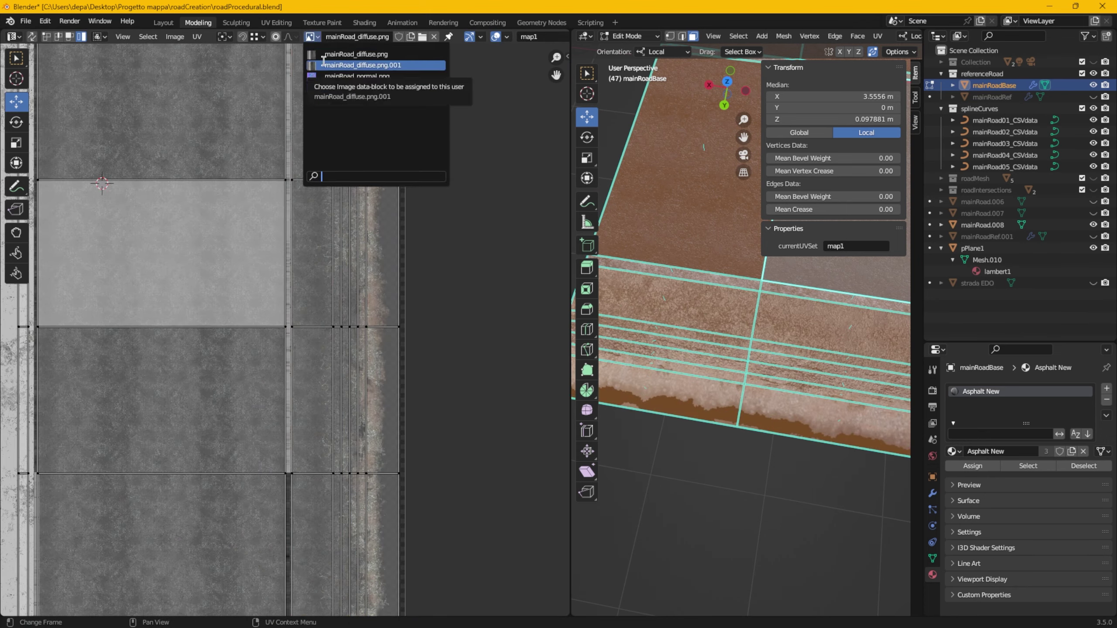
click(359, 75)
- Switch to the Photoshop document mainRoad_UV_diffuse.png and toggle the visibility of the mainRoad_UV_normal_2 layer
key(alt+Tab)
click(219, 117)
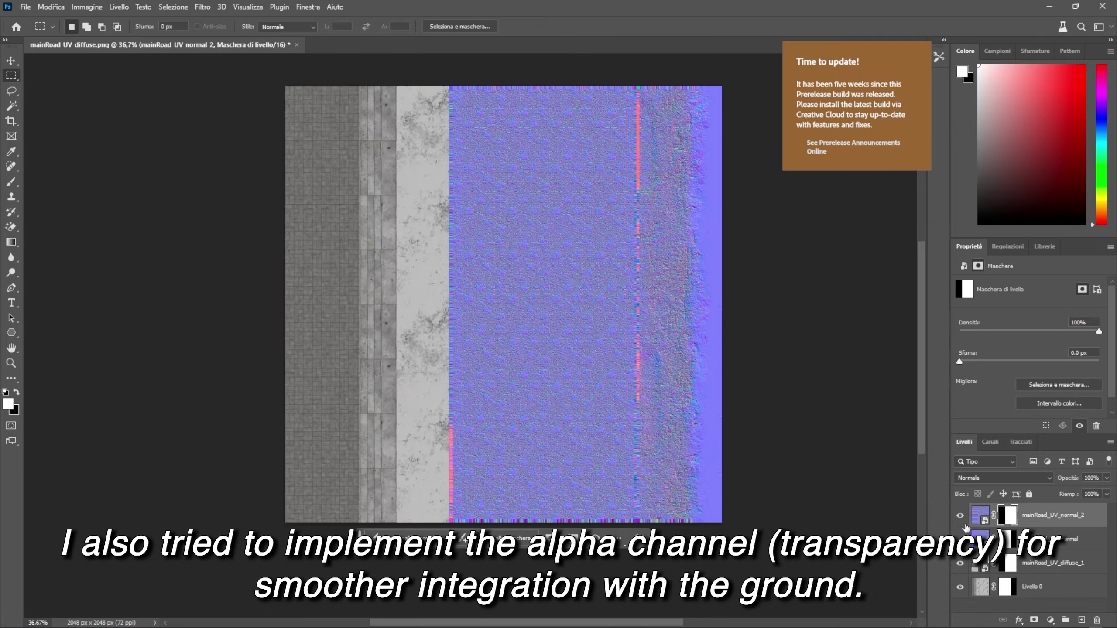
click(960, 515)
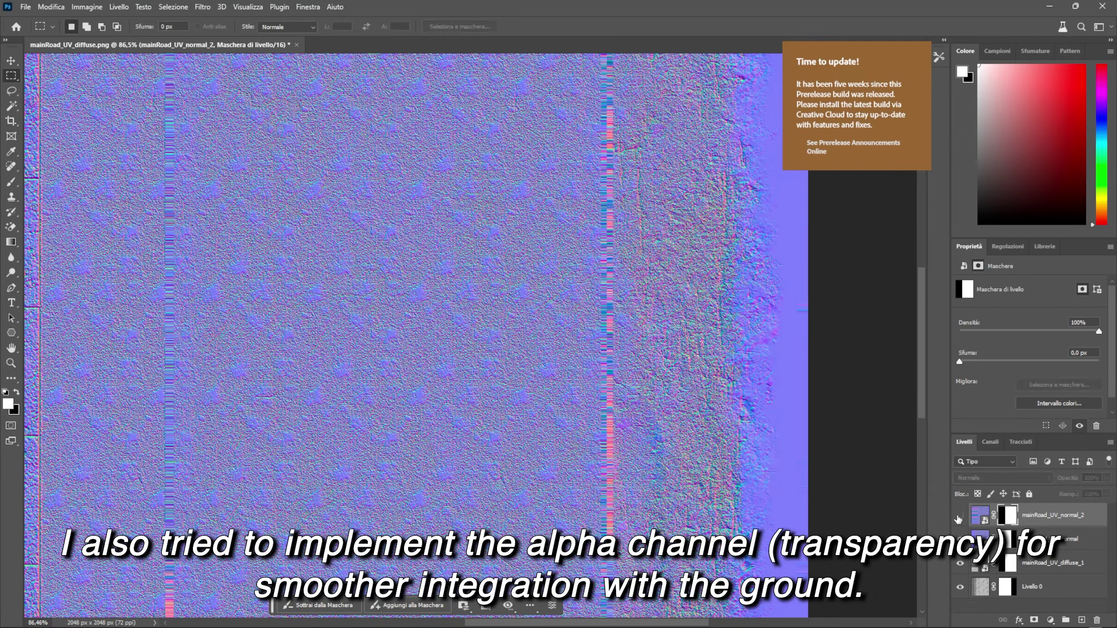
key(alt+Tab)
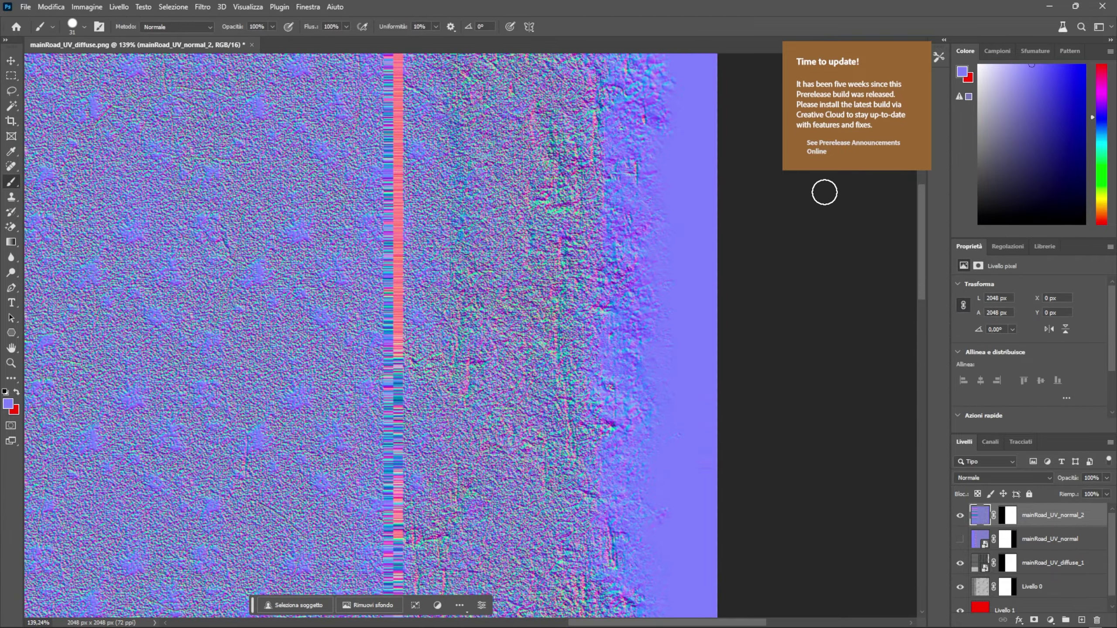
- Try to save the combined normal map layers under a new file name
alt+scroll(715, 399, down, 5)
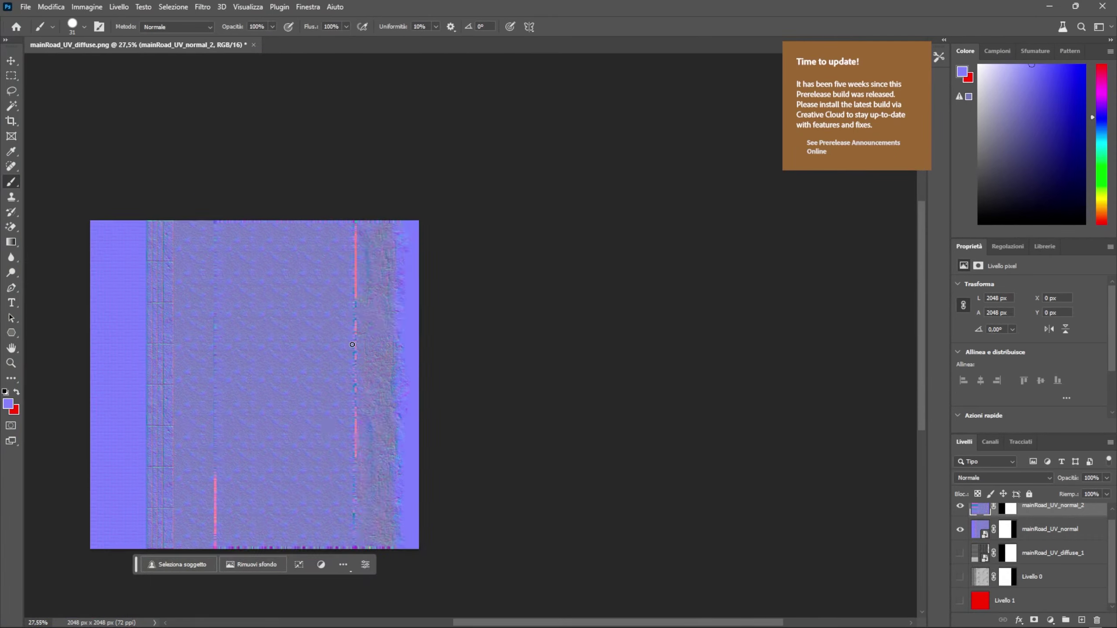
key(shift+ctrl+s)
key(Escape)
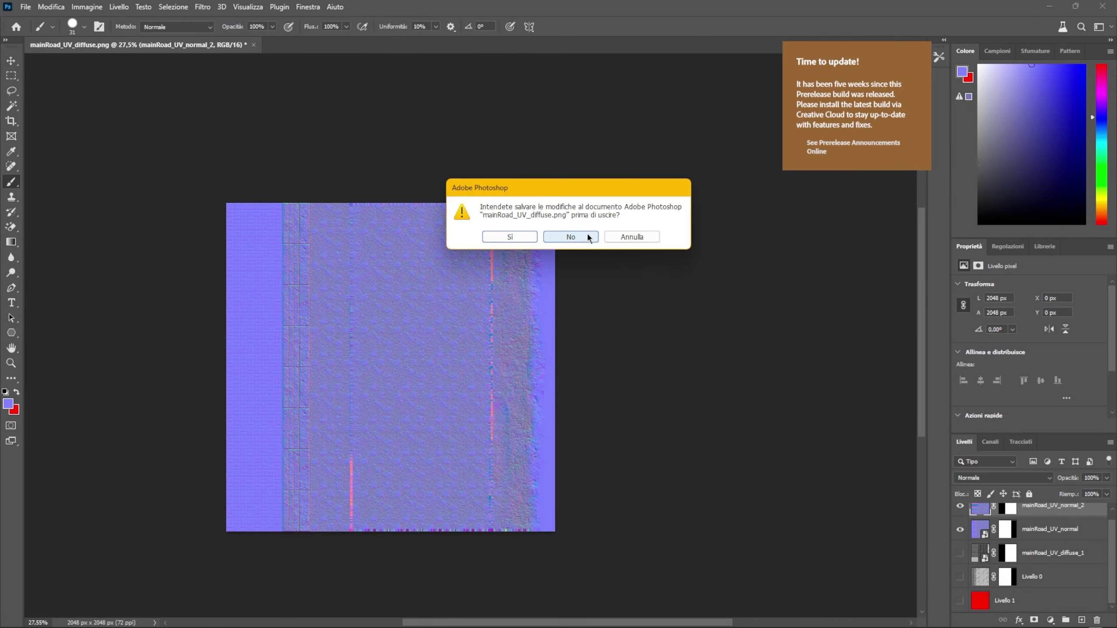
- Close the Photoshop document without saving, switch to Blender and load mainRoad_diffuse.png into the Base Color texture node
click(570, 237)
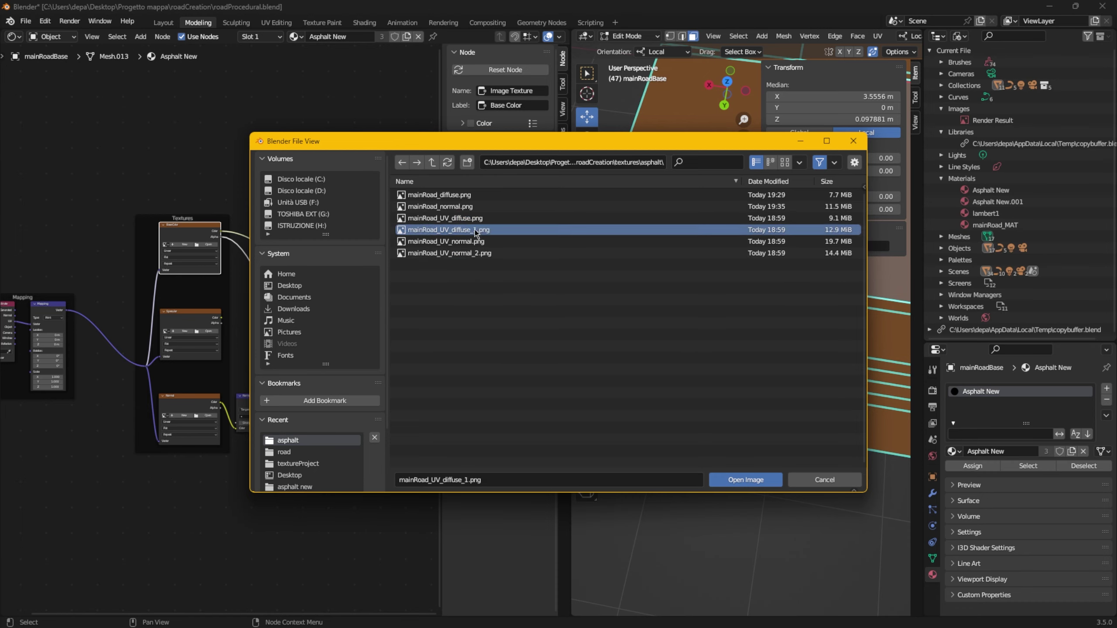
double_click(465, 196)
scroll(326, 424, up, 2)
click(383, 442)
scroll(369, 443, up, 2)
middle_drag(369, 443, 193, 382)
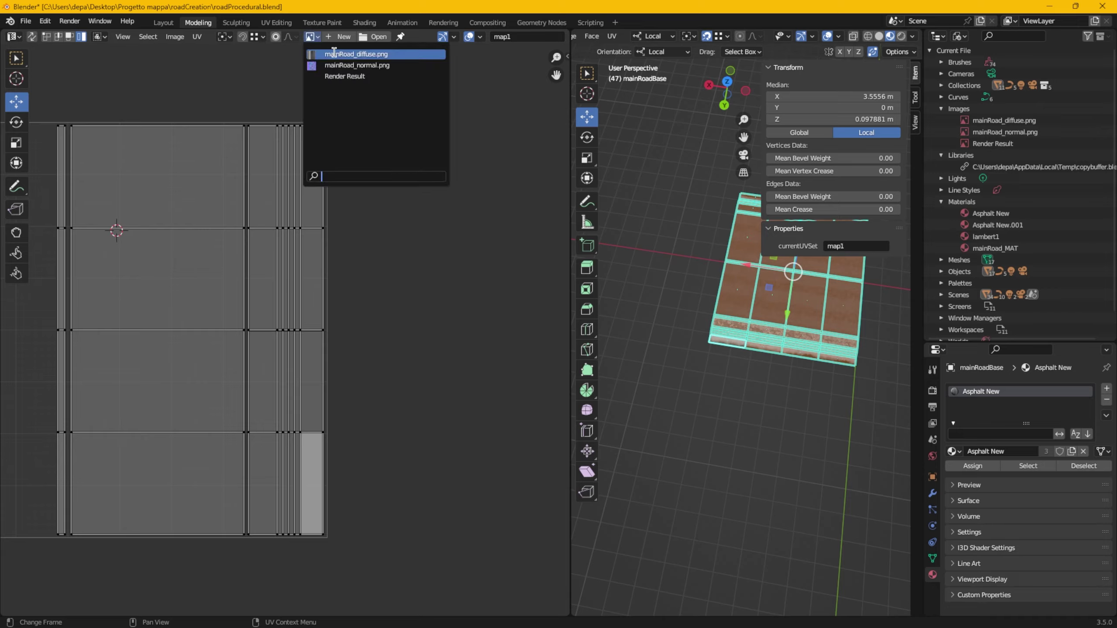
- Display mainRoad_diffuse.png behind the UV layout and check how a road face of mainRoadBase lines up with it
click(334, 53)
middle_drag(304, 309, 437, 310)
scroll(437, 310, up, 1)
click(453, 295)
scroll(747, 334, up, 8)
drag(458, 337, 493, 349)
scroll(462, 337, up, 1)
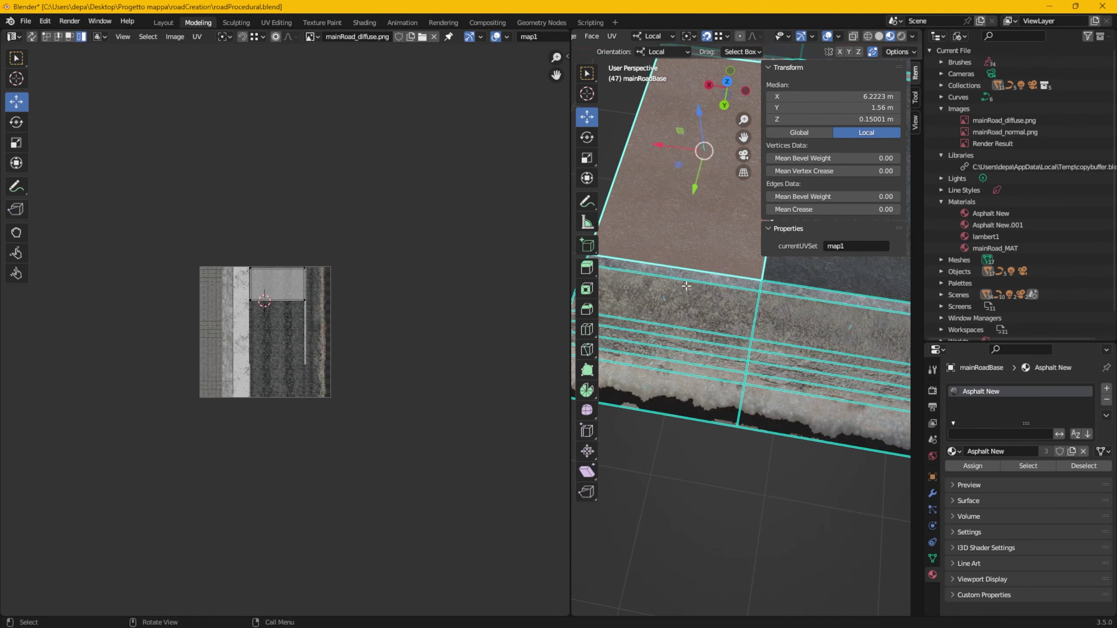
key(KP_7)
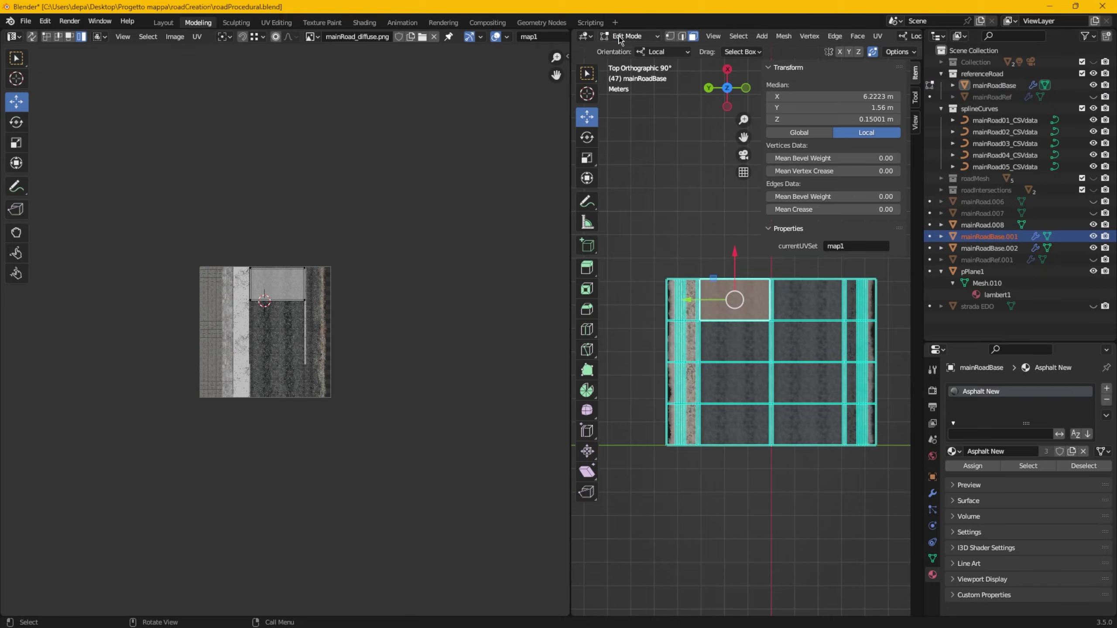
- Return to Object Mode, collapse the splineCurves collection and delete the old meshes mainRoad.006 and mainRoad.007
key(Tab)
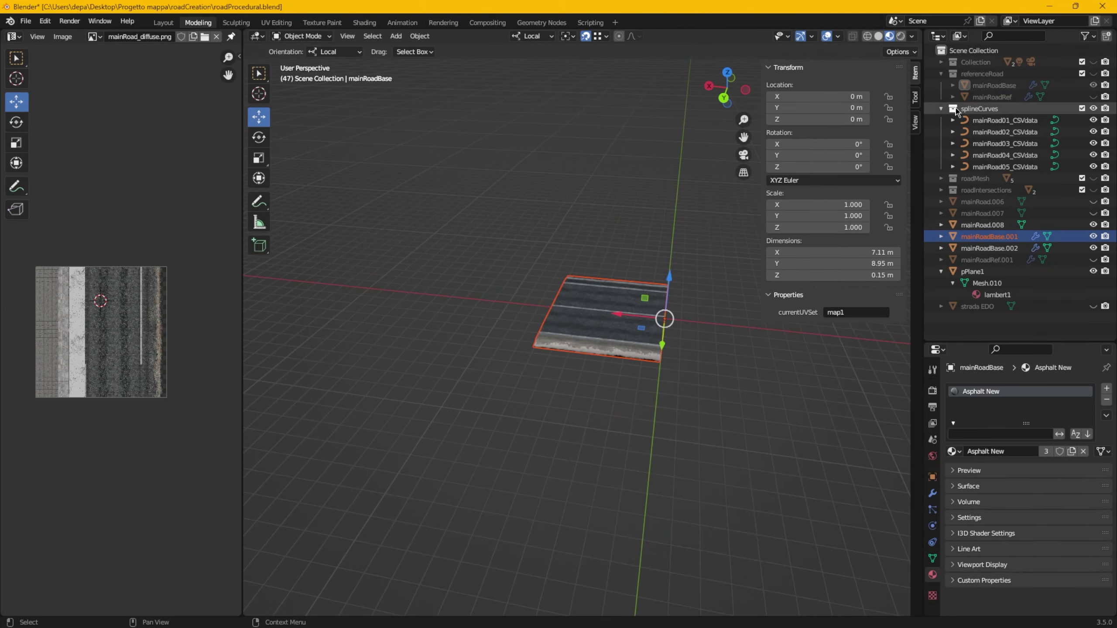
click(941, 109)
click(982, 143)
shift+click(982, 156)
click(1094, 144)
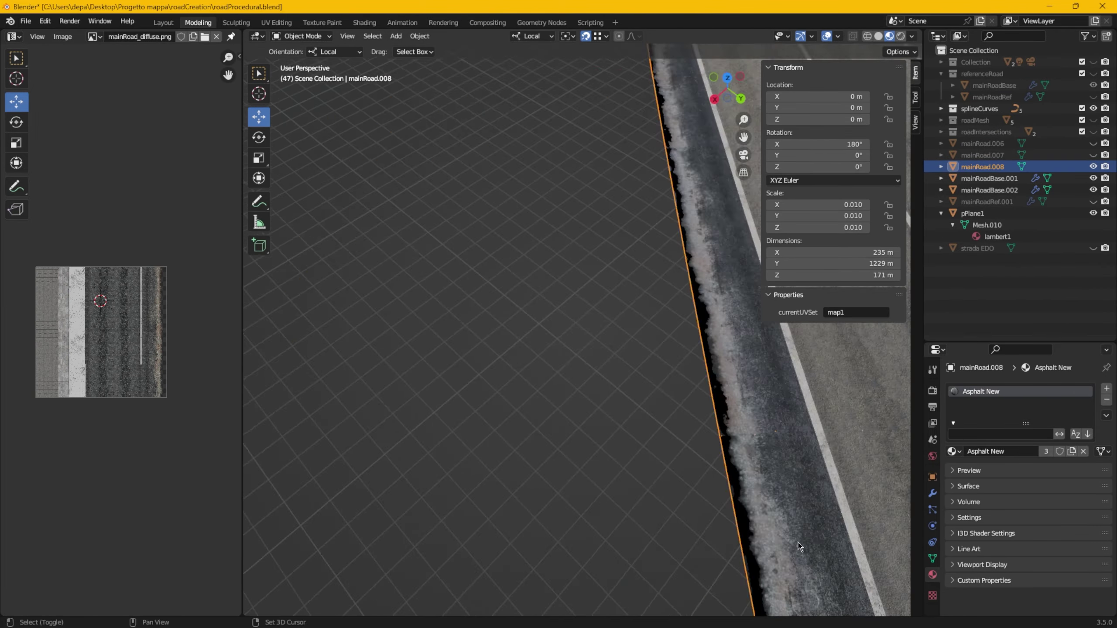
middle_drag(797, 543, 556, 329)
click(982, 155)
shift+click(982, 144)
key(Delete)
- Delete the leftover objects mainRoadBase.001, mainRoadBase.002, mainRoadRef.001 and pPlane1, keeping mainRoad.008
click(989, 155)
click(1093, 144)
key(KP_Decimal)
click(988, 167)
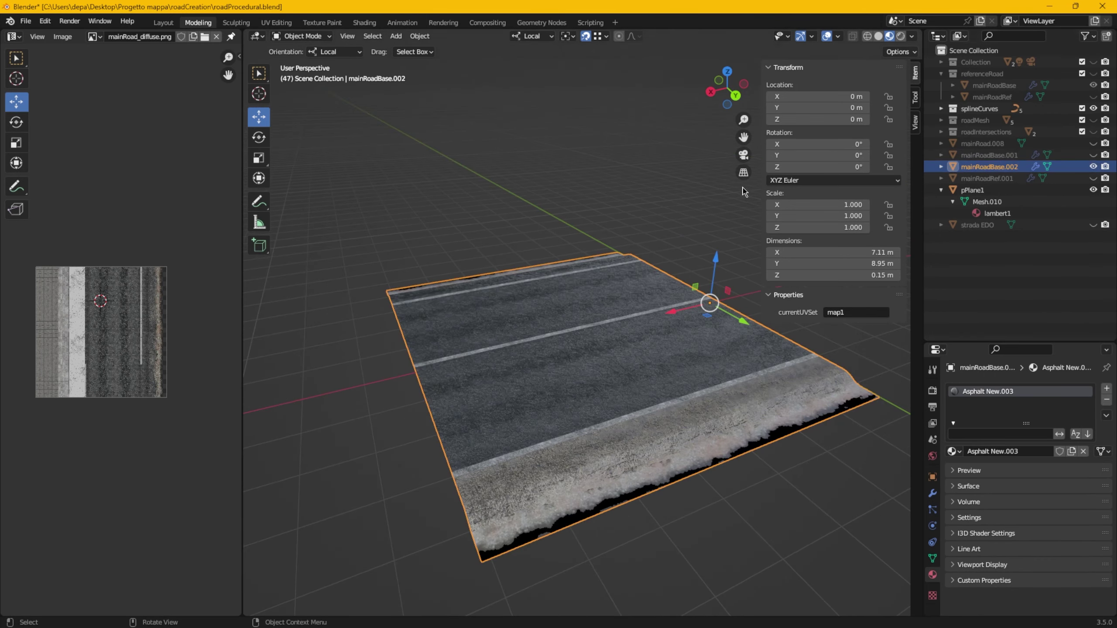
key(Delete)
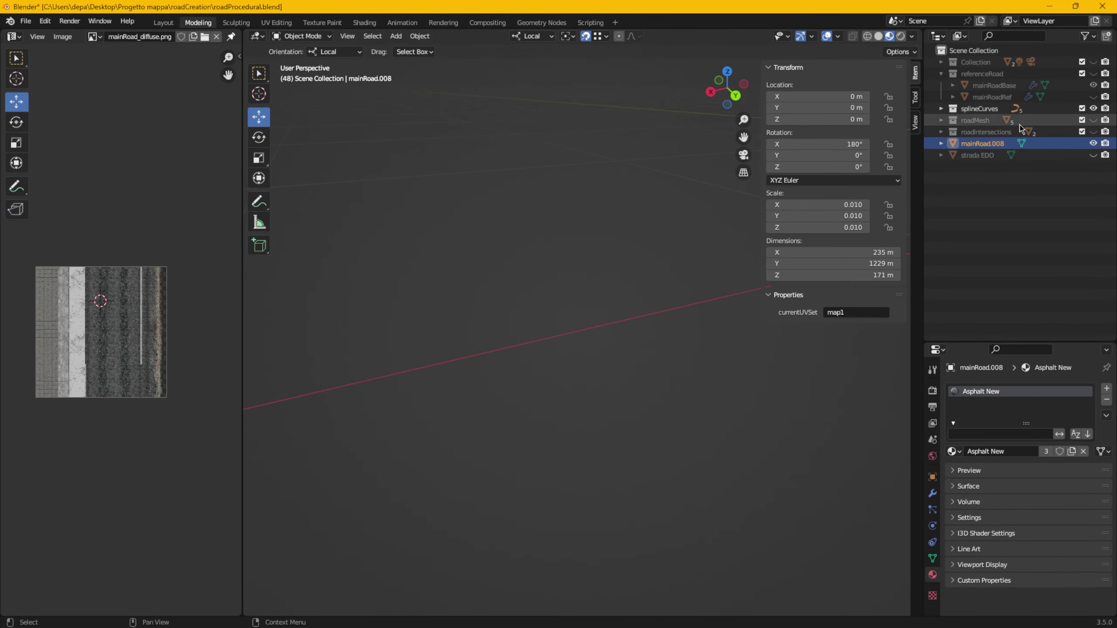
scroll(557, 440, up, 5)
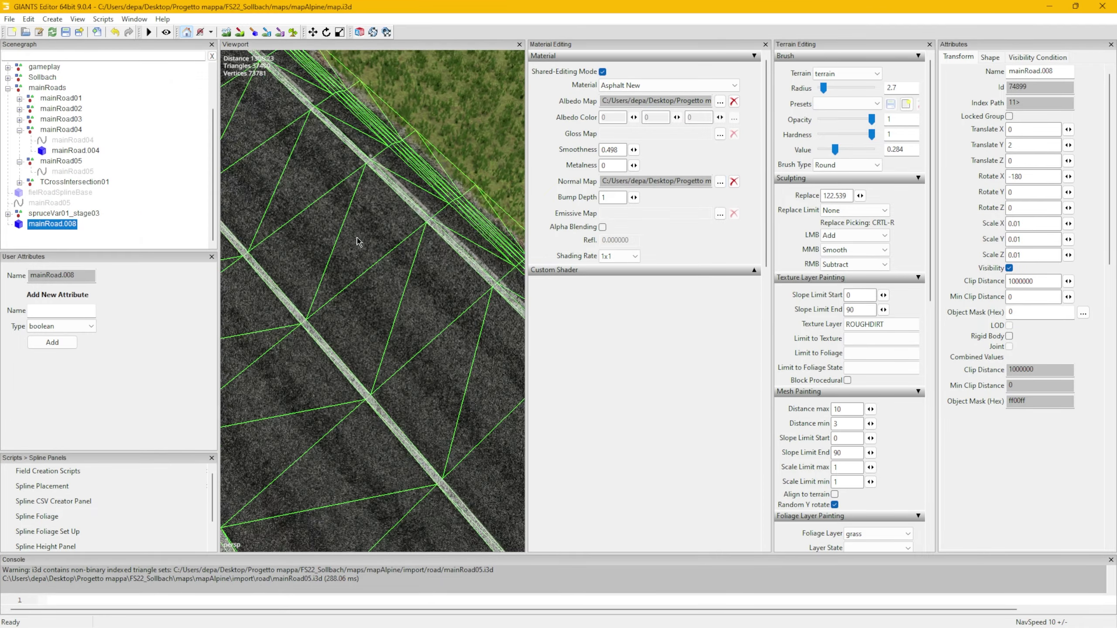
- Clear the normal map from the Asphalt New material of mainRoad.008 in GIANTS Editor
scroll(442, 260, up, 5)
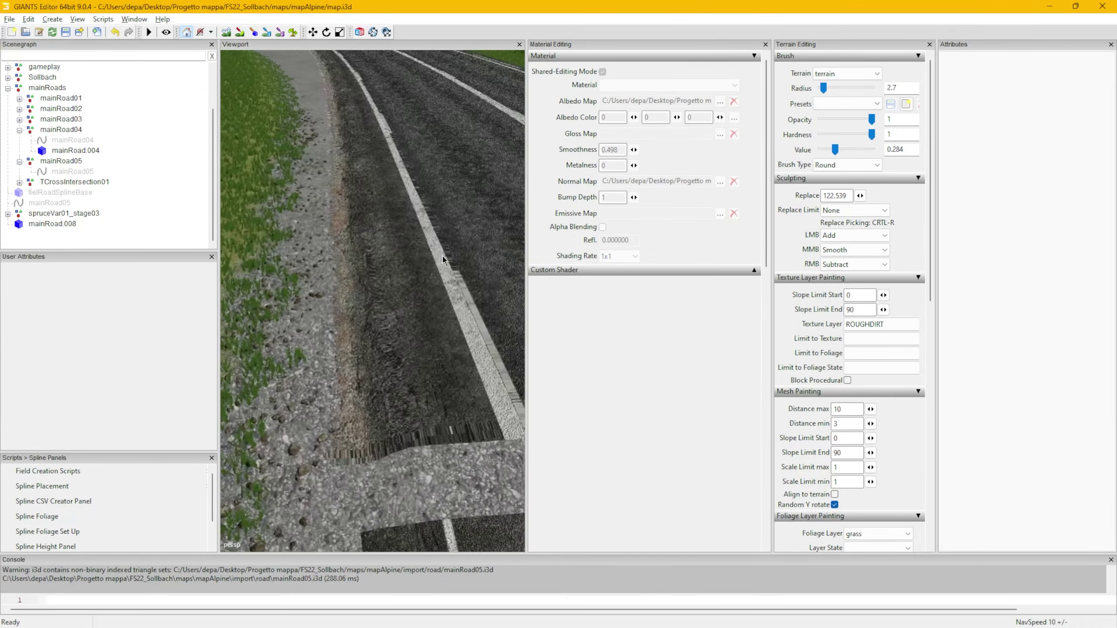
click(442, 259)
click(720, 184)
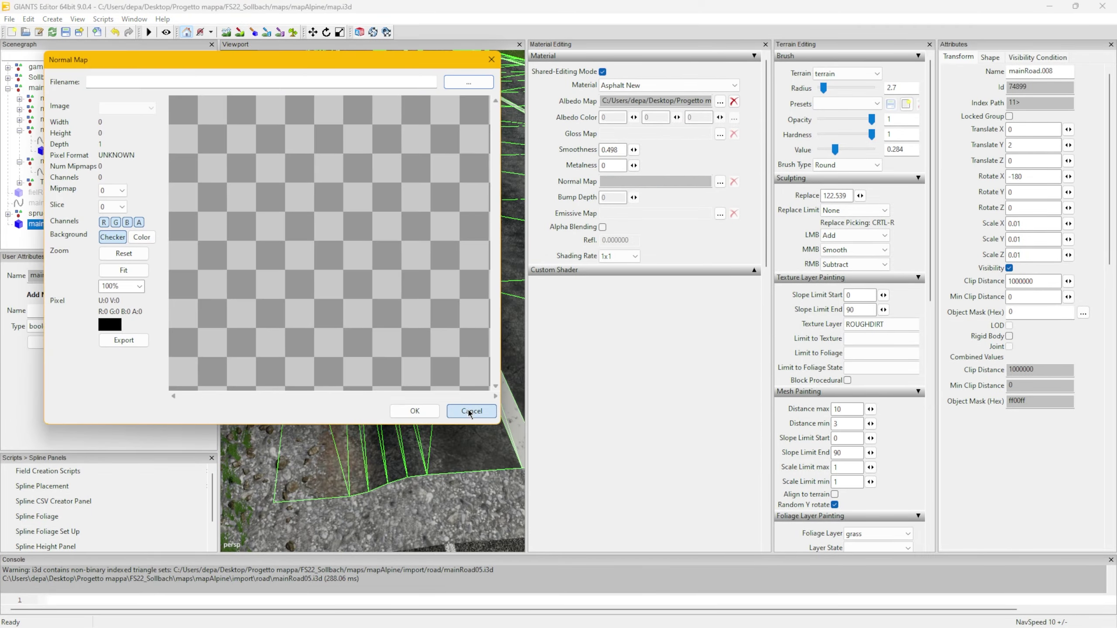
click(471, 413)
- Enable Rigid Body, Cast Shadowmap and Receive Shadowmap for mainRoad.008 and inspect the road edge without a normal map
click(1030, 57)
click(1027, 158)
click(1027, 168)
scroll(373, 300, down, 5)
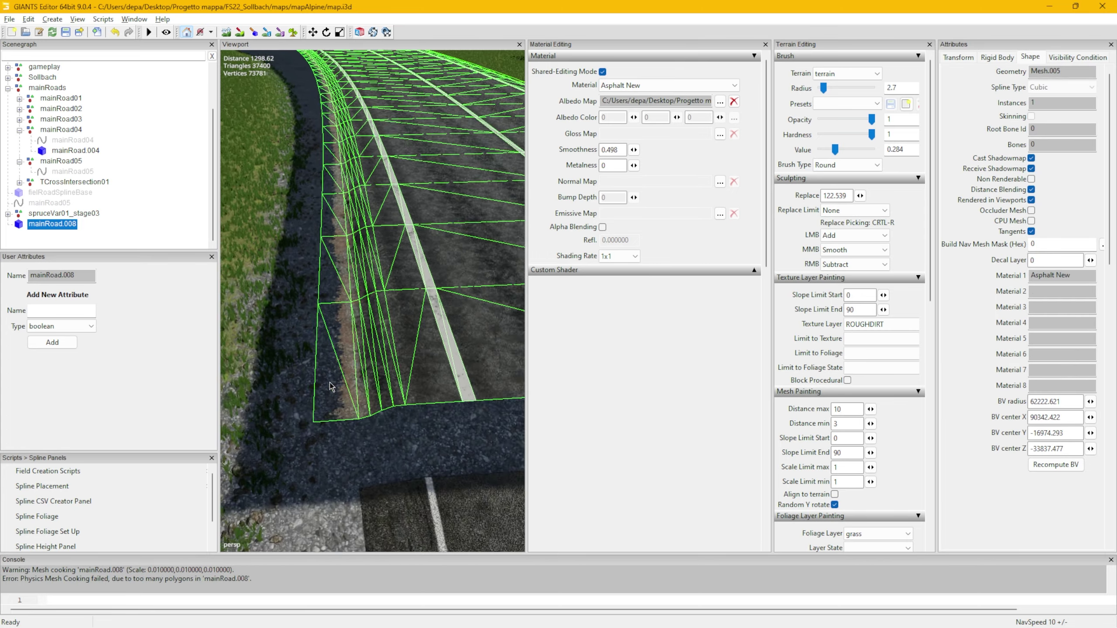
alt+drag(374, 299, 422, 303)
click(958, 57)
scroll(348, 308, up, 4)
click(349, 308)
click(734, 181)
- Switch to Blender and display mainRoad_normal.png in the image editor beside the end of mainRoad.008
key(alt+Tab)
alt+middle_drag(701, 245, 581, 221)
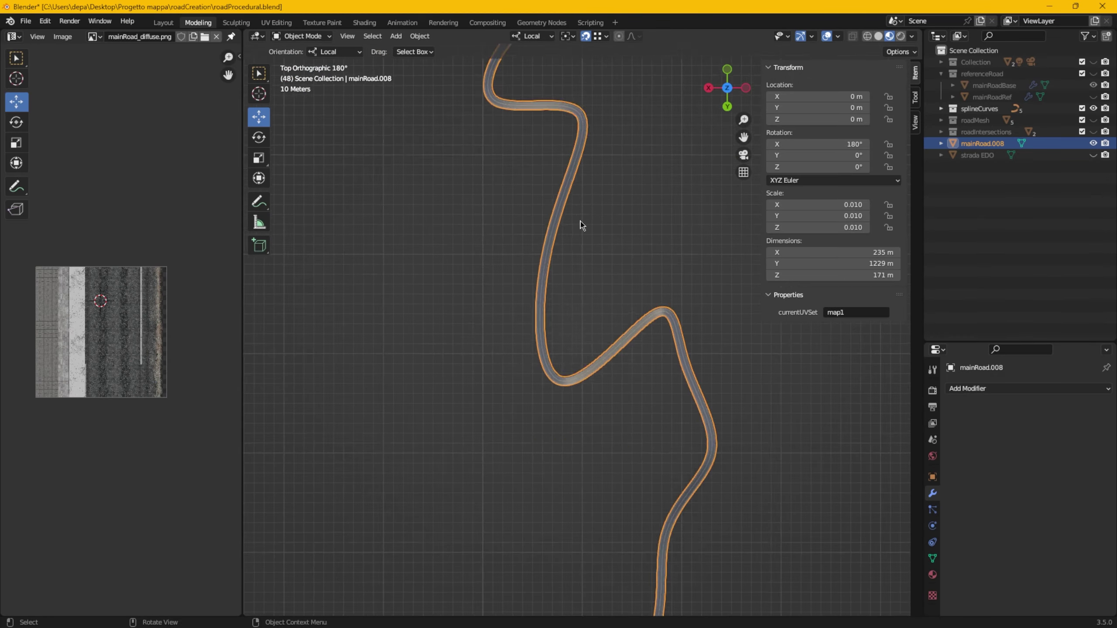
middle_drag(827, 385, 398, 213)
click(588, 250)
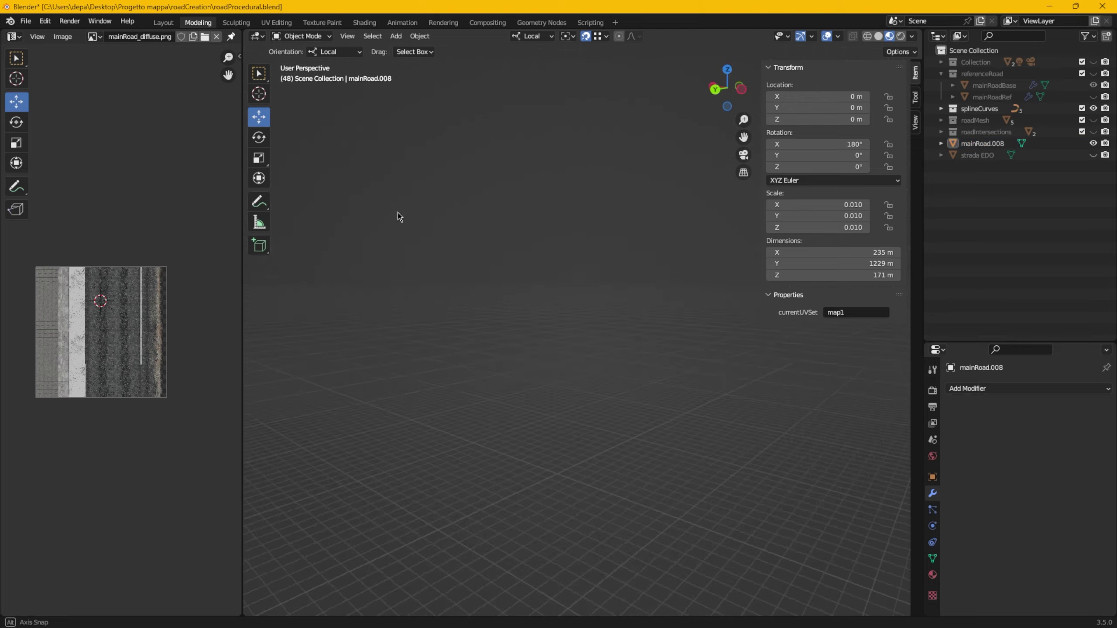
middle_drag(637, 488, 543, 377)
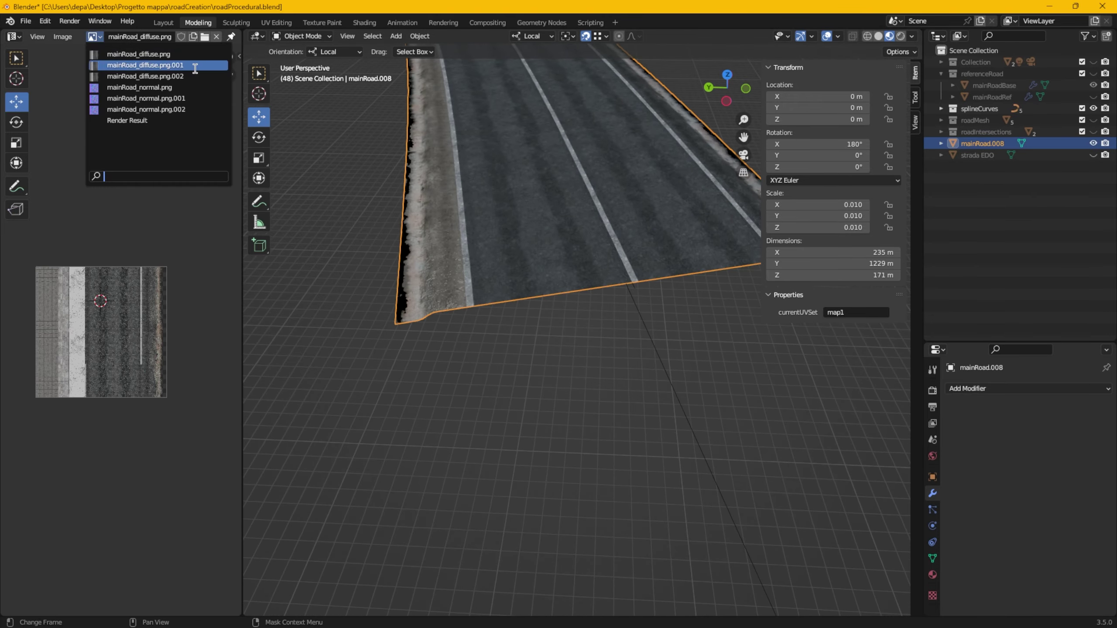
click(186, 89)
- Show the Asphalt New nodes in the Shader Editor and load mainRoad_normal.png into the Normal texture node
click(14, 36)
click(49, 135)
middle_drag(78, 281, 175, 264)
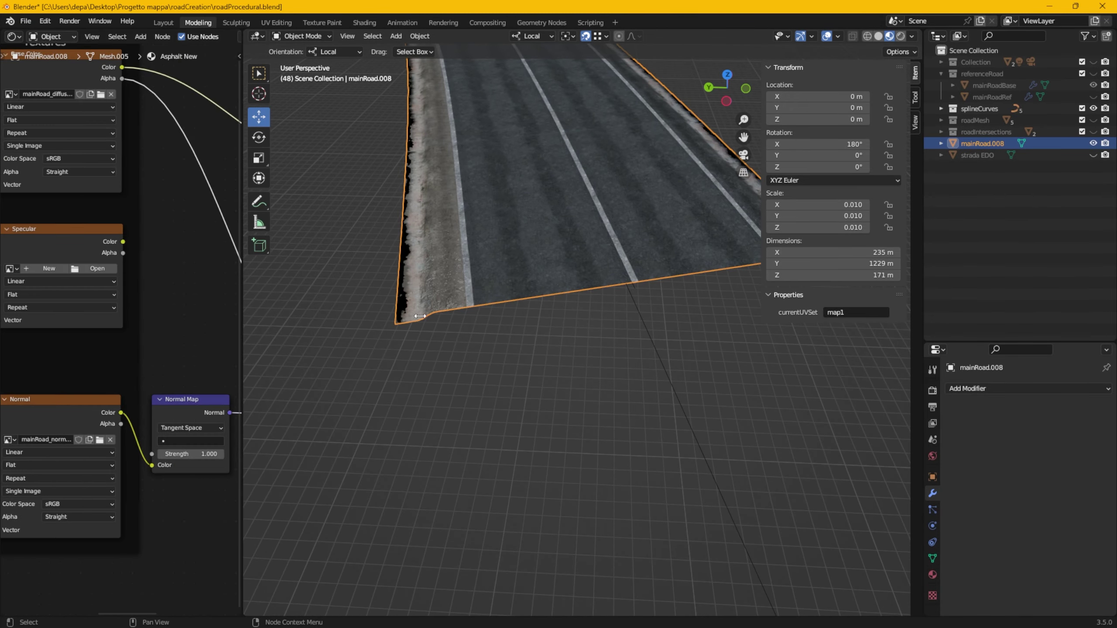
click(10, 440)
click(100, 440)
double_click(479, 207)
middle_drag(355, 307, 365, 282)
shift+middle_drag(365, 281, 573, 389)
scroll(582, 315, up, 12)
scroll(608, 357, up, 8)
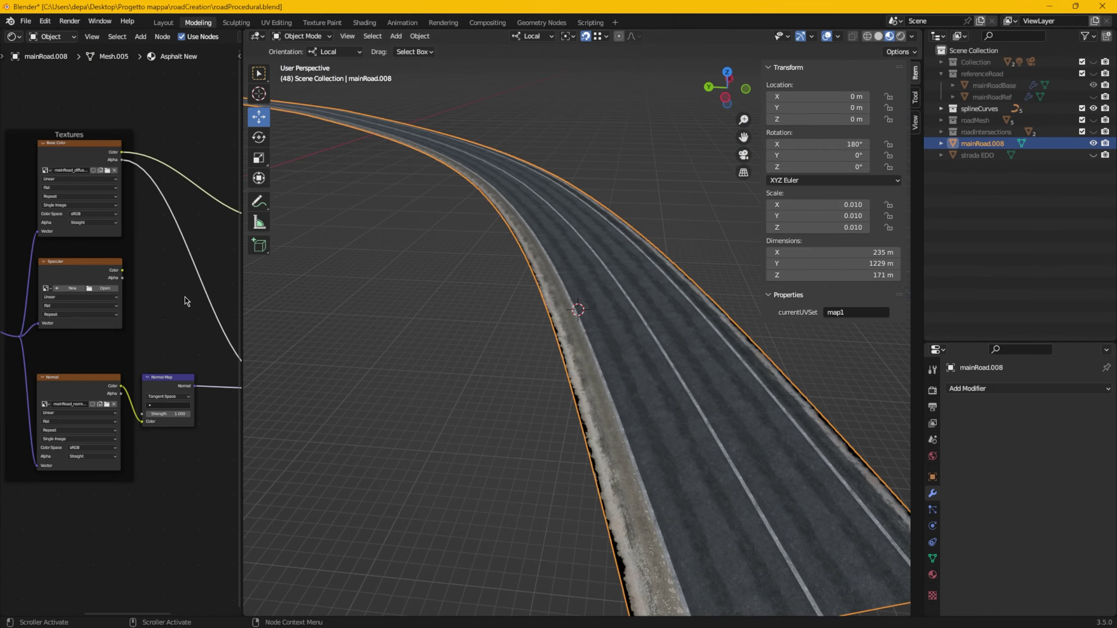
scroll(207, 311, up, 2)
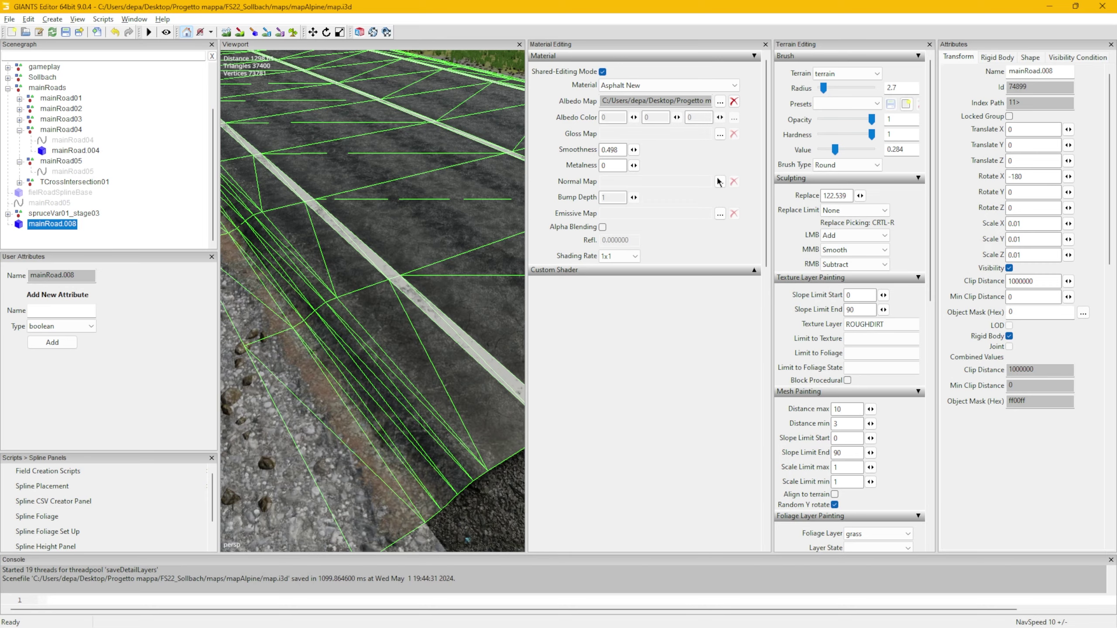
- Assign the road's normal map file to the Asphalt New material of mainRoad.008 in GIANTS Editor
click(720, 181)
double_click(307, 174)
click(413, 412)
- Remove the albedo map to view the normal relief alone, and undo the removal
click(733, 101)
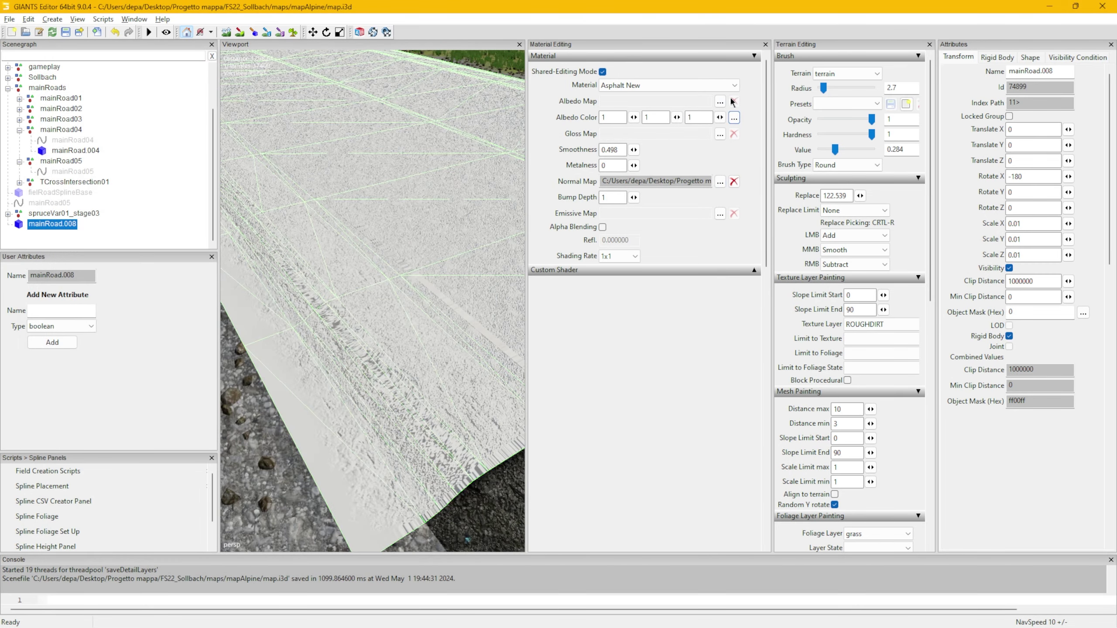
key(ctrl+z)
scroll(461, 385, down, 3)
click(457, 391)
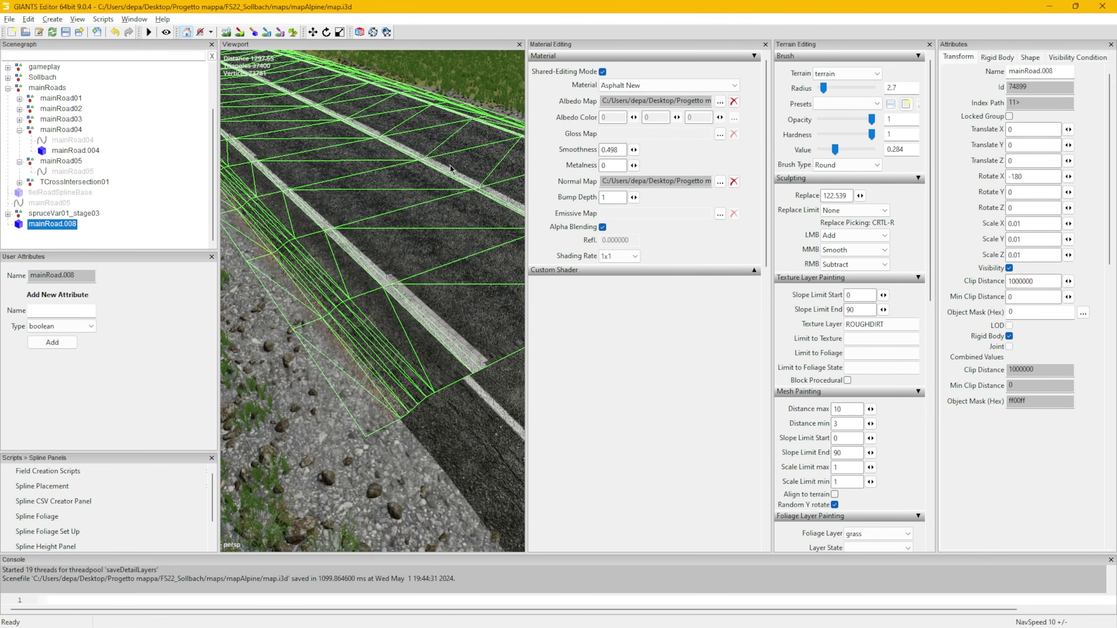
- Examine how the road surface and lane lines of mainRoad.008 look with the normal map applied
scroll(645, 165, down, 1)
click(1022, 148)
key(ctrl+z)
alt+drag(422, 308, 396, 246)
scroll(431, 337, up, 3)
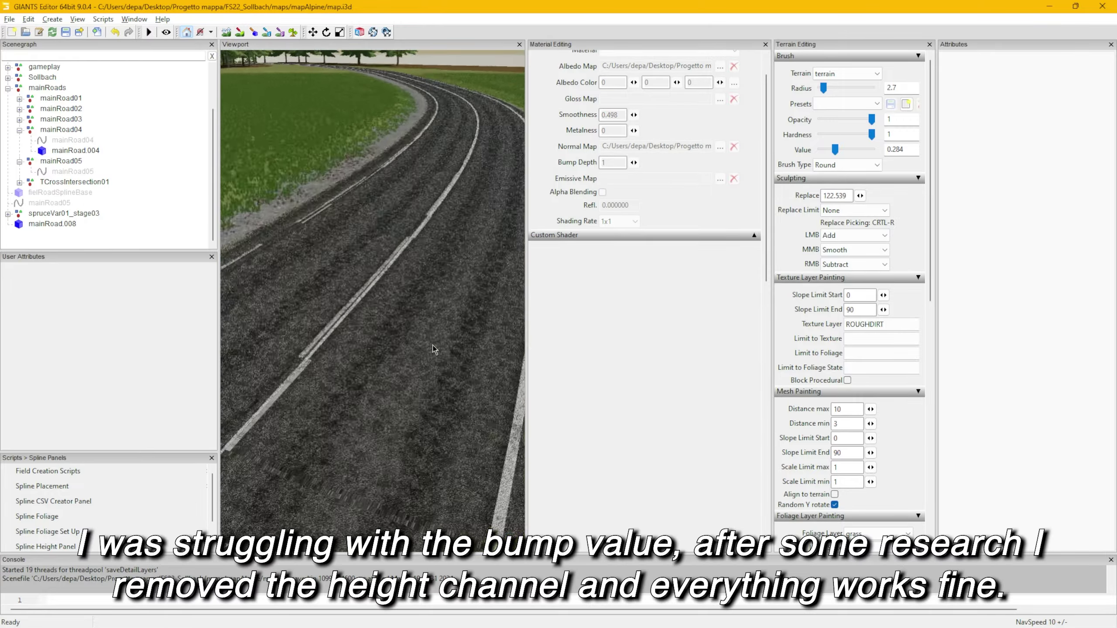
key(alt+Tab)
key(alt+Tab)
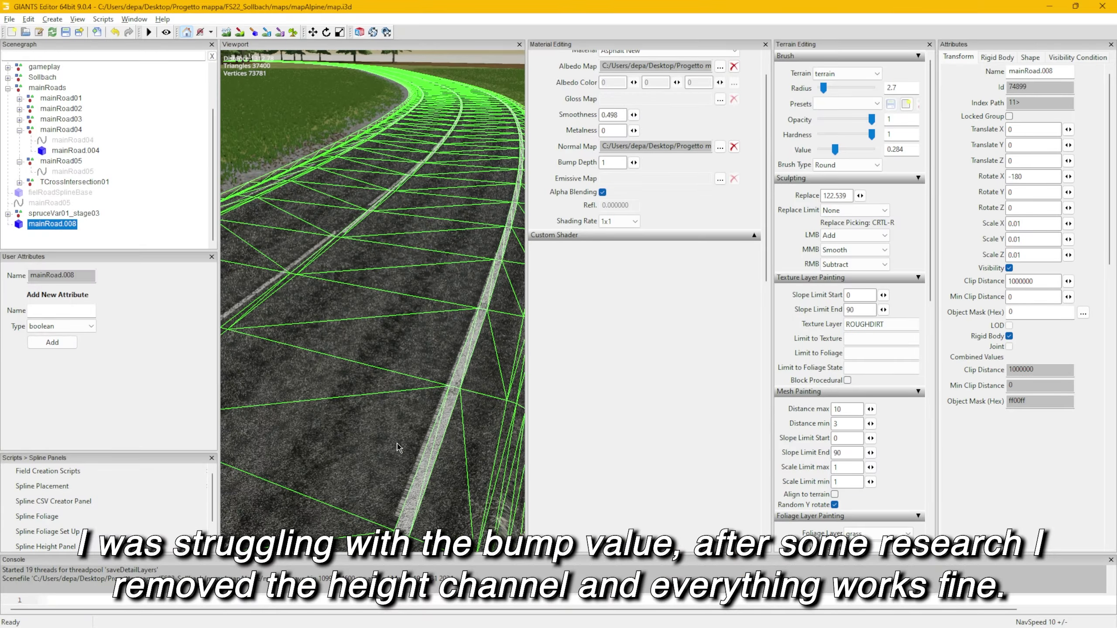
- Disable Alpha Blending and set the Bump Depth of the Asphalt New material to 0
click(602, 192)
mouse_move(634, 162)
mouse_down()
mouse_move(616, 176)
mouse_move(627, 180)
mouse_up()
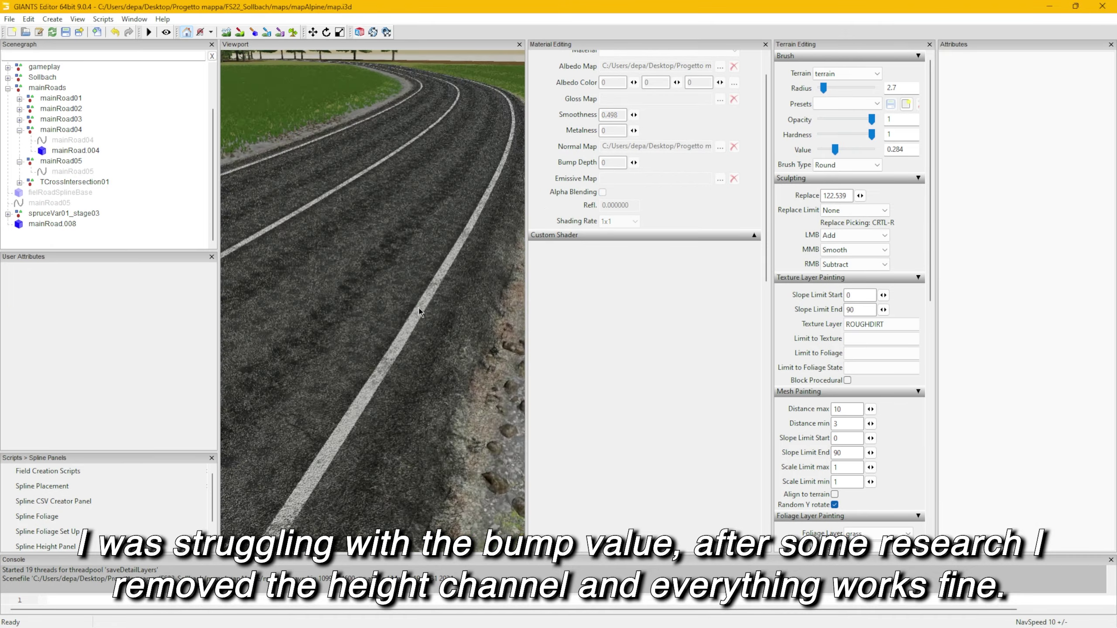
scroll(359, 389, up, 5)
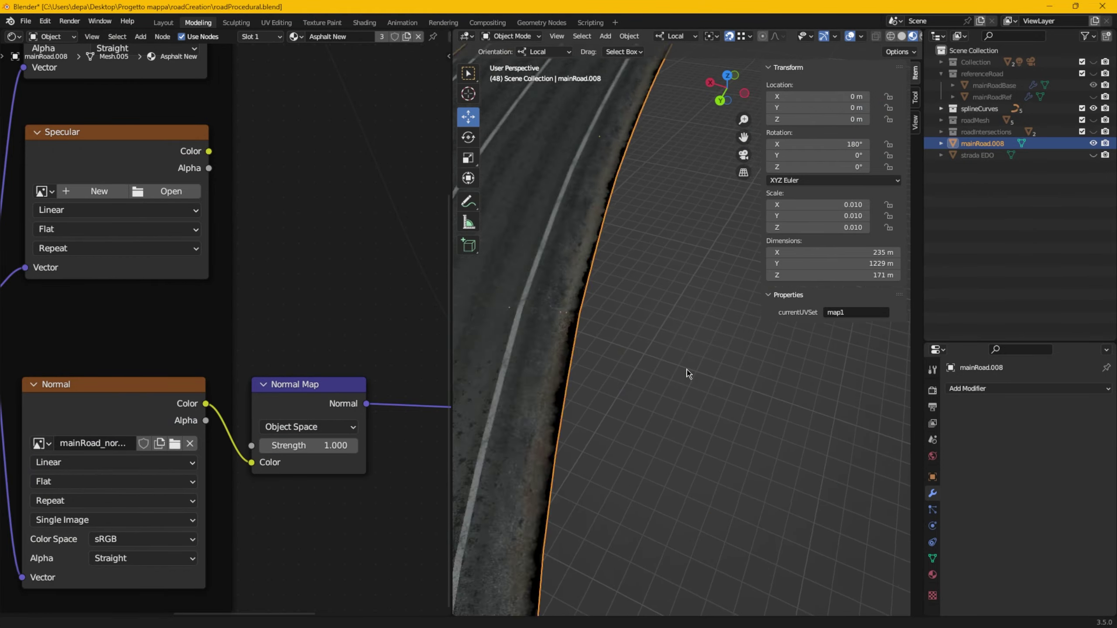
- Change the space setting of the Normal Map node in Blender
click(308, 427)
click(312, 478)
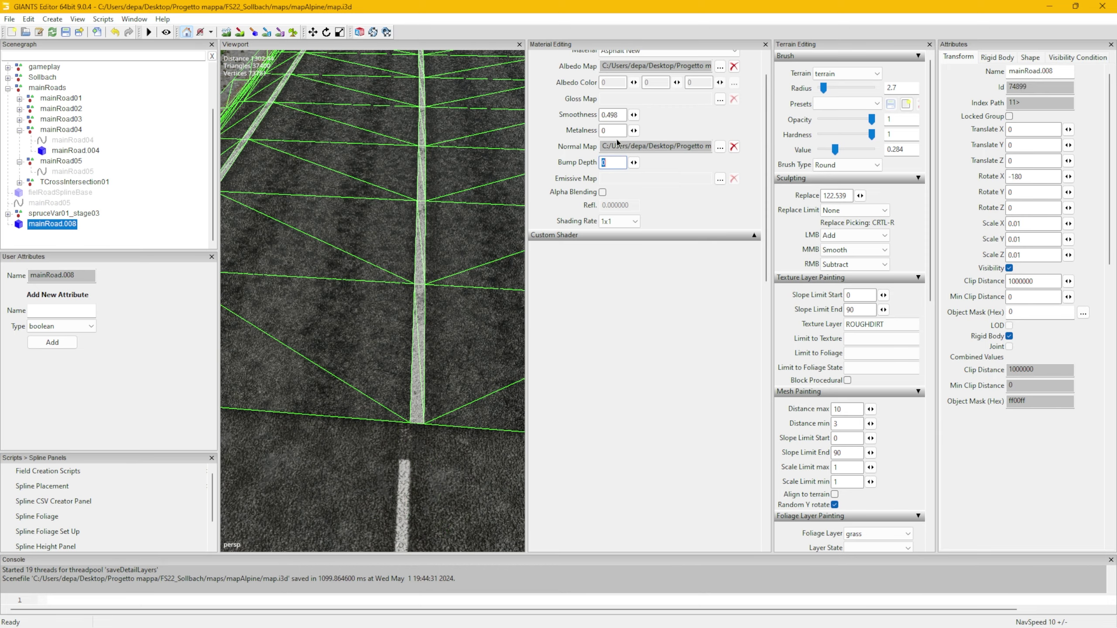
- Set the road material's Smoothness to 0.494 and Bump Depth to 0.1, and enable Alpha Blending in GIANTS Editor
drag(633, 130, 625, 147)
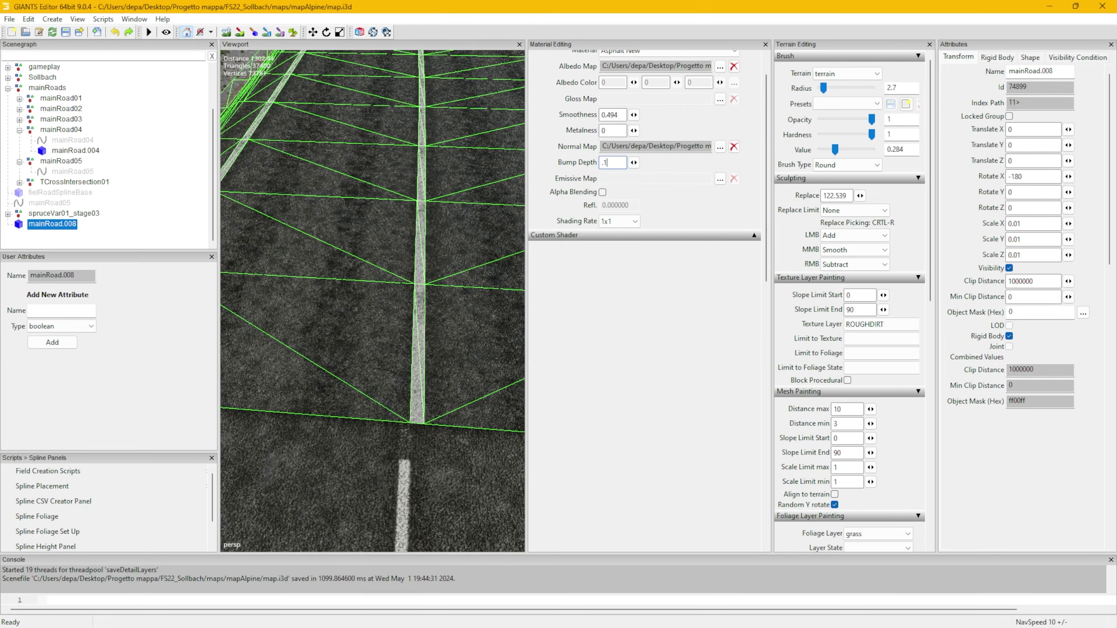
click(602, 193)
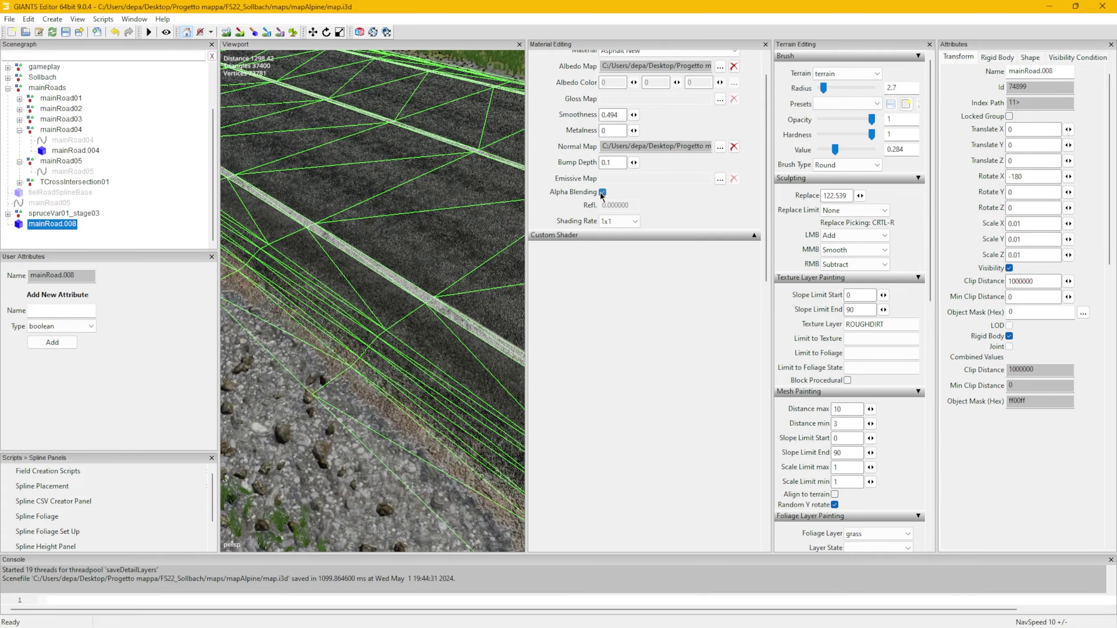